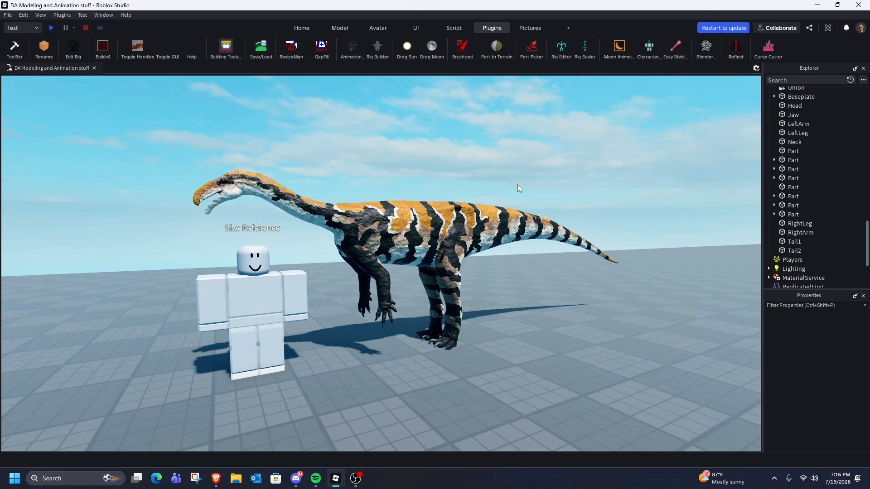
- Examine the separate body parts of the Size Reference character, checking its torso, arms, hand and lower leg
{"action": "right_click_drag", "start_coordinate": [518, 185], "coordinate": [518, 185]}
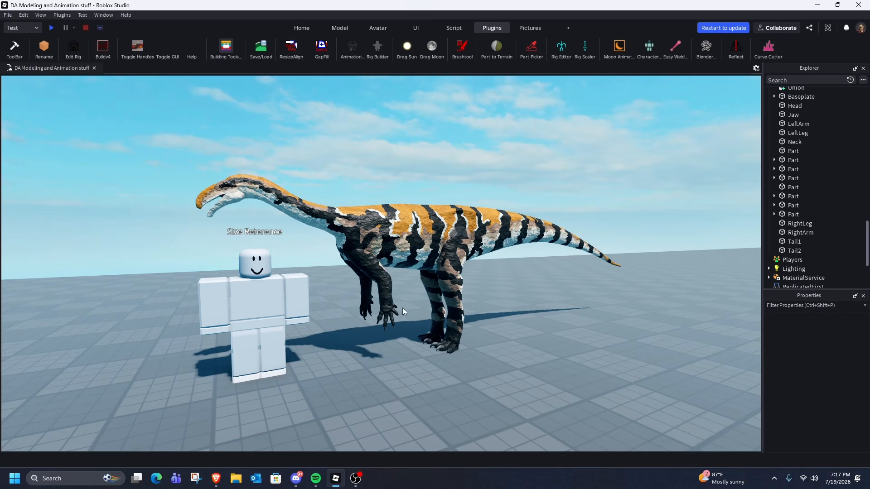
{"action": "right_click_drag", "start_coordinate": [402, 308], "coordinate": [394, 311]}
{"action": "scroll", "coordinate": [393, 311], "scroll_direction": "up", "scroll_amount": 10}
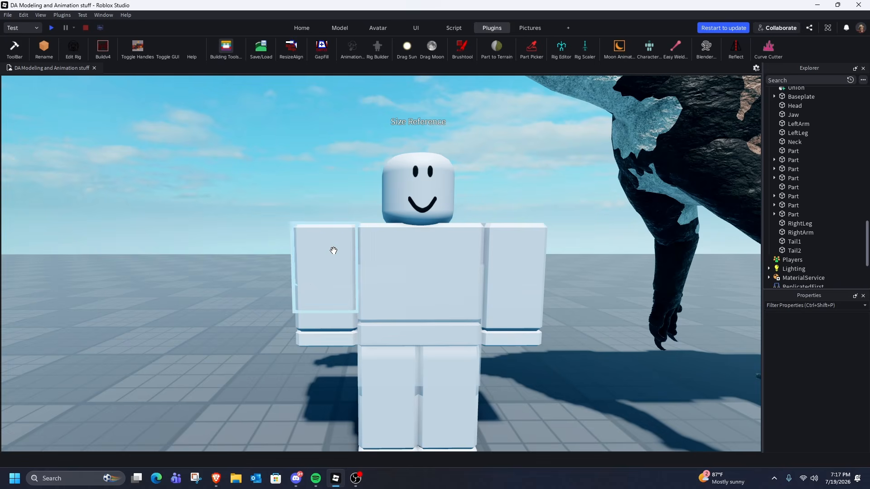
{"action": "left_click", "coordinate": [333, 250]}
{"action": "left_click", "coordinate": [379, 246]}
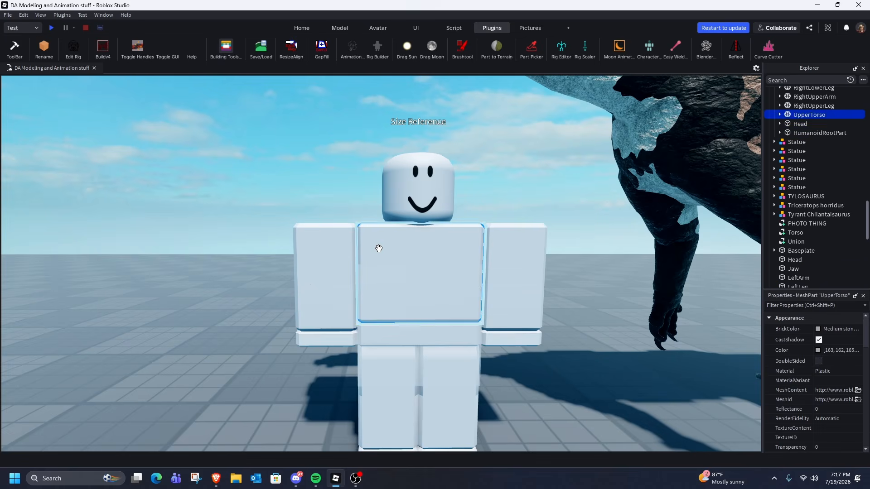
{"action": "left_click", "coordinate": [495, 247]}
{"action": "left_click", "coordinate": [515, 324]}
{"action": "left_click", "coordinate": [513, 335]}
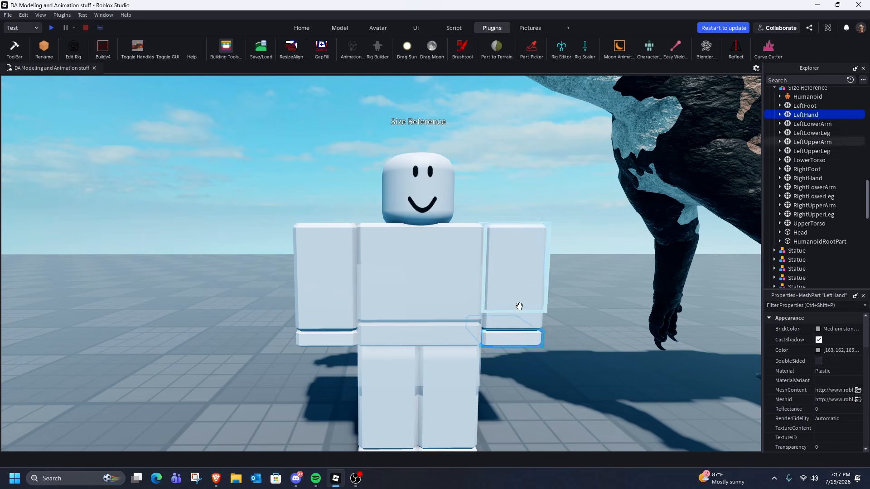
{"action": "left_click", "coordinate": [518, 298]}
{"action": "left_click", "coordinate": [447, 281]}
{"action": "left_click", "coordinate": [387, 336]}
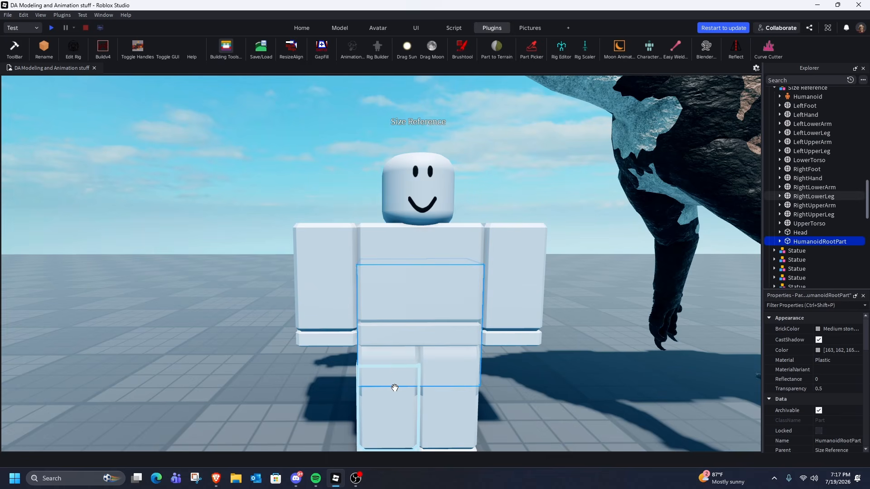
{"action": "scroll", "coordinate": [393, 385], "scroll_direction": "down", "scroll_amount": 2}
{"action": "left_click", "coordinate": [386, 359]}
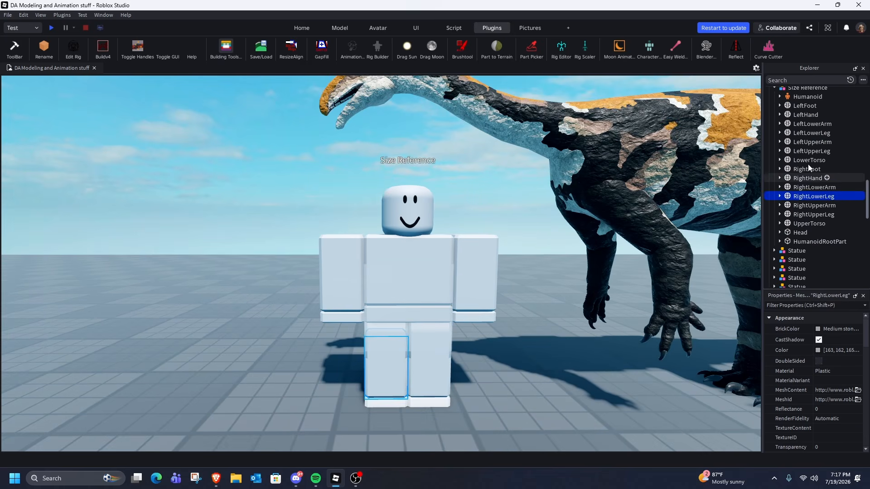
{"action": "scroll", "coordinate": [809, 164], "scroll_direction": "up", "scroll_amount": 1}
{"action": "left_click", "coordinate": [480, 190]}
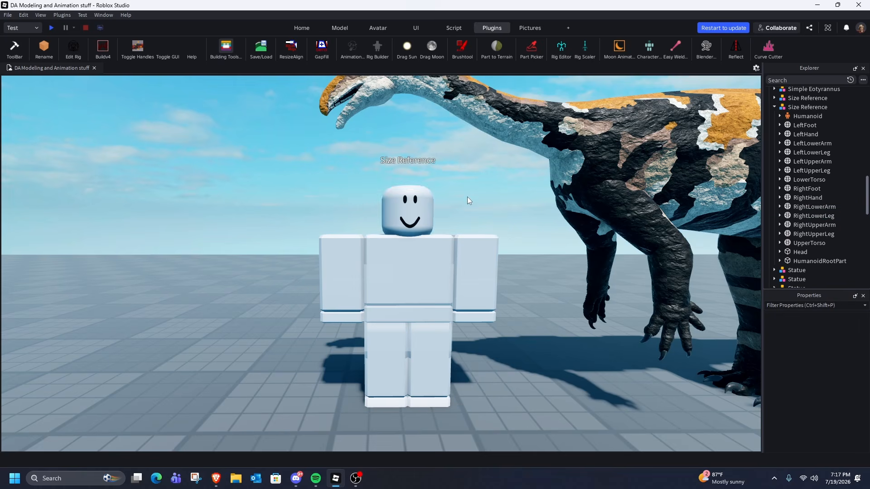
- Examine the Size Reference character's head, its body parts as a group and its upper torso
{"action": "left_click", "coordinate": [453, 198]}
{"action": "scroll", "coordinate": [471, 189], "scroll_direction": "up", "scroll_amount": 2}
{"action": "scroll", "coordinate": [483, 188], "scroll_direction": "down", "scroll_amount": 3}
{"action": "left_click", "coordinate": [426, 246]}
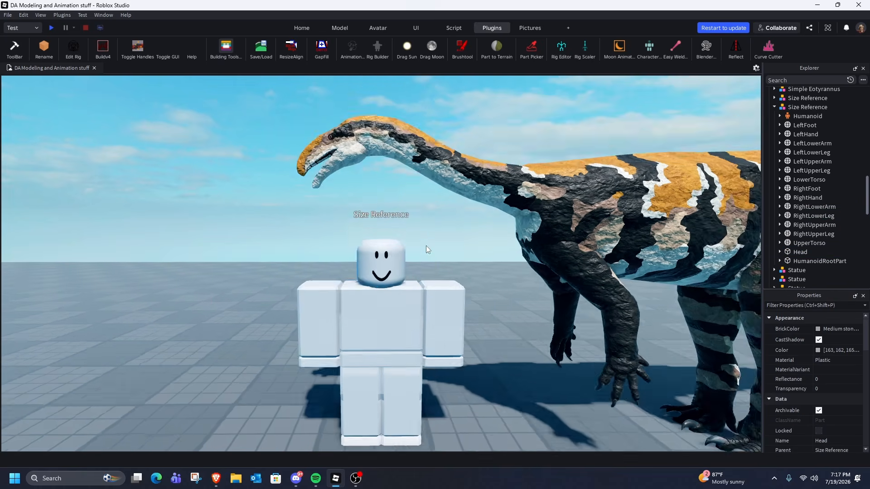
{"action": "scroll", "coordinate": [421, 246], "scroll_direction": "down", "scroll_amount": 1}
{"action": "scroll", "coordinate": [415, 246], "scroll_direction": "up", "scroll_amount": 1}
{"action": "left_click_drag", "start_coordinate": [332, 209], "coordinate": [471, 339]}
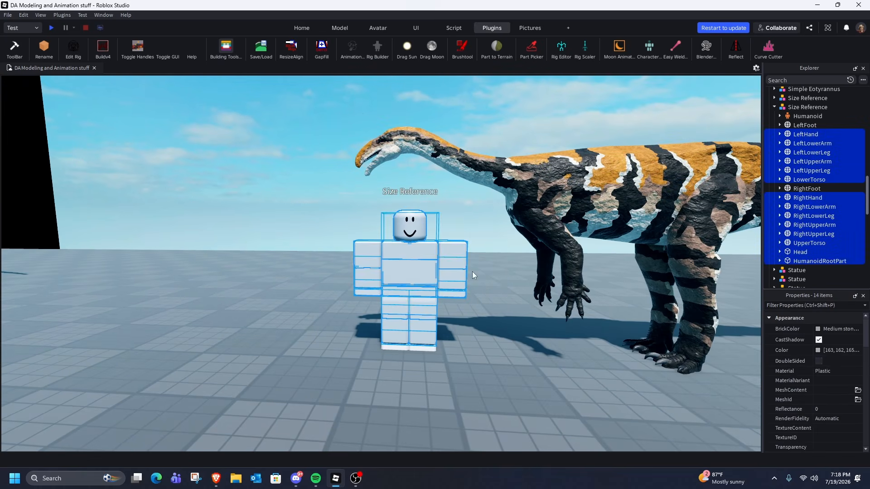
{"action": "left_click", "coordinate": [472, 271]}
{"action": "left_click", "coordinate": [417, 251]}
{"action": "left_click", "coordinate": [449, 235]}
{"action": "left_click", "coordinate": [427, 260]}
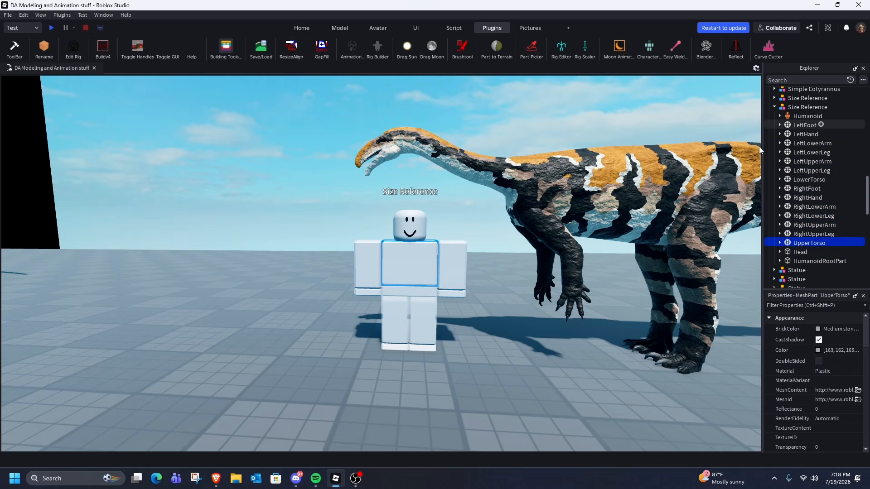
{"action": "left_click", "coordinate": [409, 198]}
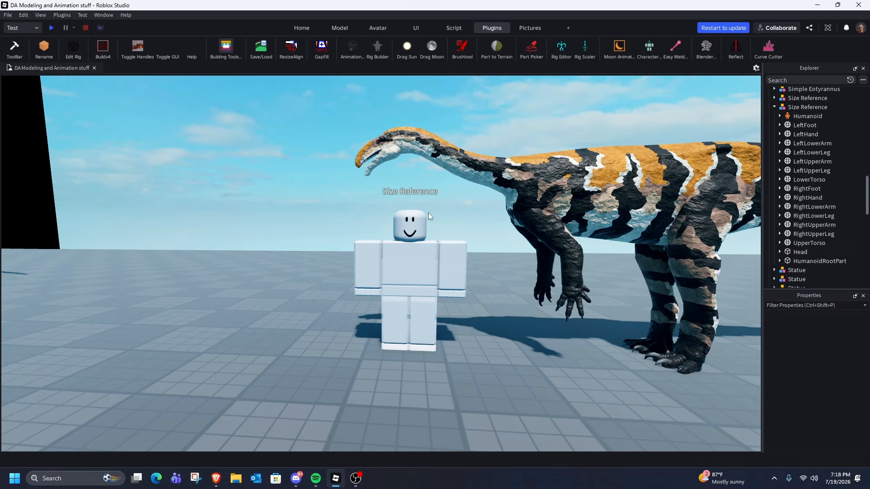
- Examine the striped dinosaur beside the Size Reference character by selecting all of its mesh parts
{"action": "key", "text": "d"}
{"action": "right_click_drag", "start_coordinate": [471, 218], "coordinate": [510, 225]}
{"action": "key", "text": "e"}
{"action": "key", "text": "w"}
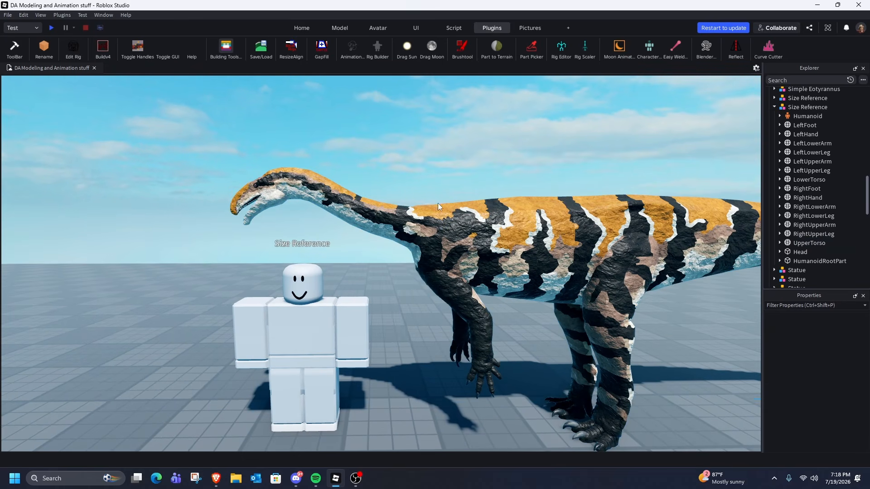
{"action": "left_click", "coordinate": [437, 203]}
{"action": "left_click", "coordinate": [415, 187]}
{"action": "left_click_drag", "start_coordinate": [415, 186], "coordinate": [384, 267], "text": "alt"}
{"action": "left_click", "coordinate": [453, 186]}
{"action": "key", "text": "s"}
{"action": "left_click", "coordinate": [472, 230]}
{"action": "key", "text": "ctrl+u"}
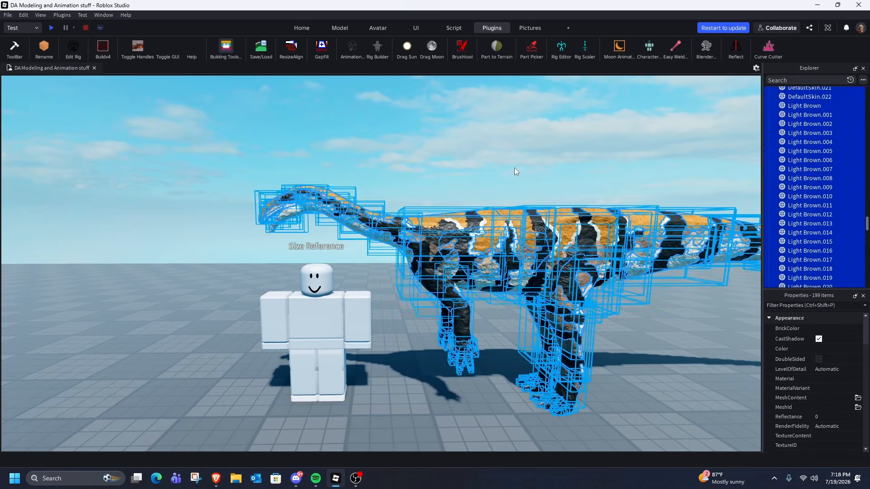
- Inspect the striped dinosaur's tail section by section from the hips to the tip, and view the whole model
{"action": "left_click", "coordinate": [515, 168]}
{"action": "key", "text": "s"}
{"action": "key", "text": "d"}
{"action": "key", "text": "w"}
{"action": "left_click_drag", "start_coordinate": [330, 246], "coordinate": [364, 252], "text": "alt"}
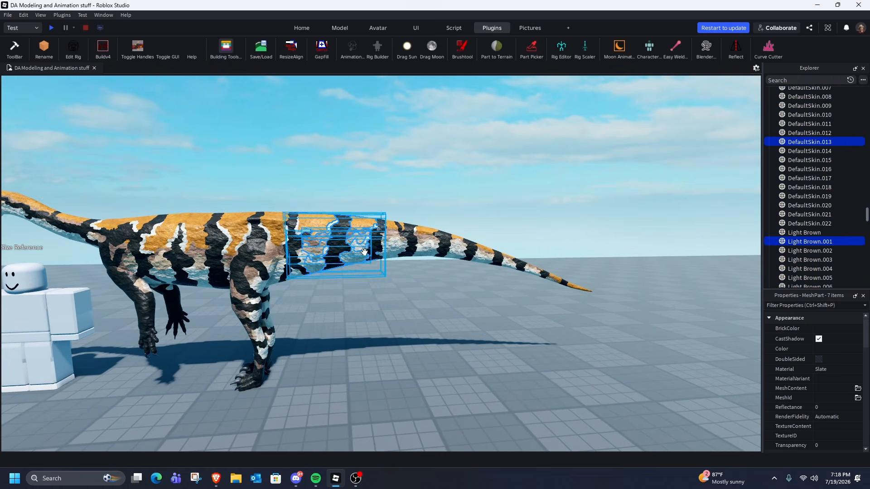
{"action": "key", "text": "d"}
{"action": "left_click_drag", "start_coordinate": [393, 208], "coordinate": [319, 310]}
{"action": "left_click_drag", "start_coordinate": [430, 218], "coordinate": [390, 280]}
{"action": "left_click_drag", "start_coordinate": [470, 238], "coordinate": [434, 276]}
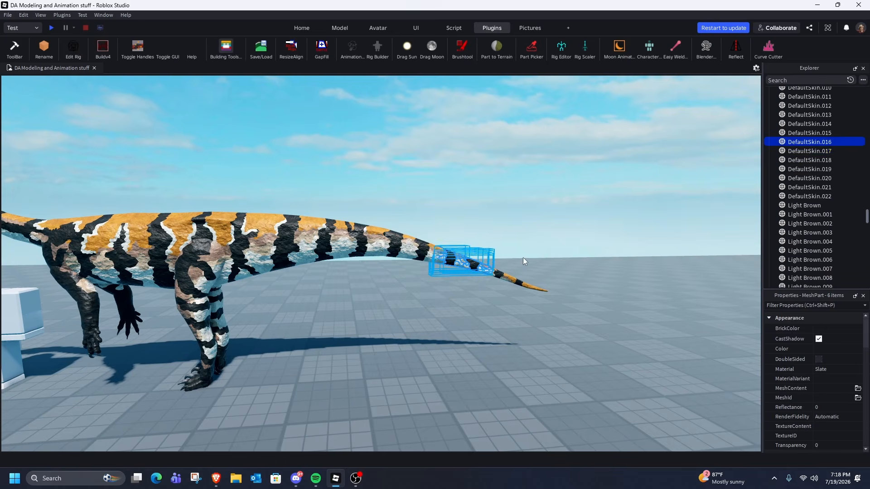
{"action": "left_click_drag", "start_coordinate": [523, 257], "coordinate": [481, 287]}
{"action": "key", "text": "a"}
{"action": "key", "text": "s"}
{"action": "left_click", "coordinate": [382, 199]}
{"action": "key", "text": "w"}
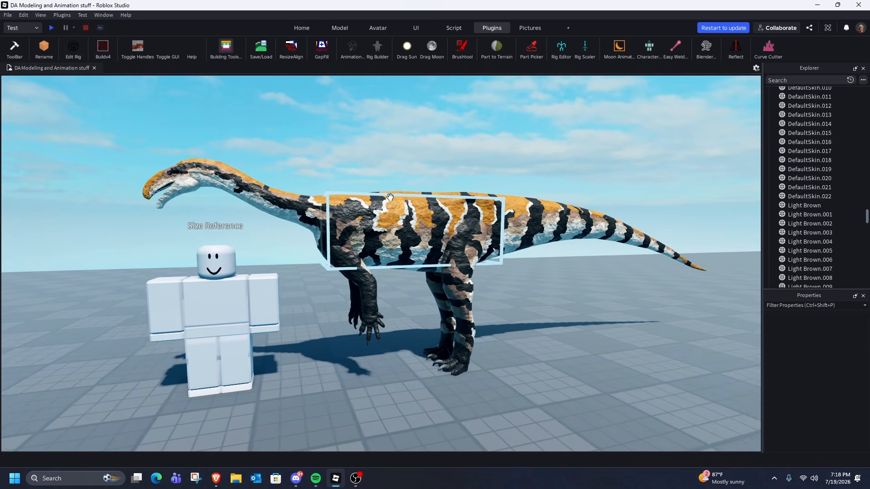
{"action": "key", "text": "a"}
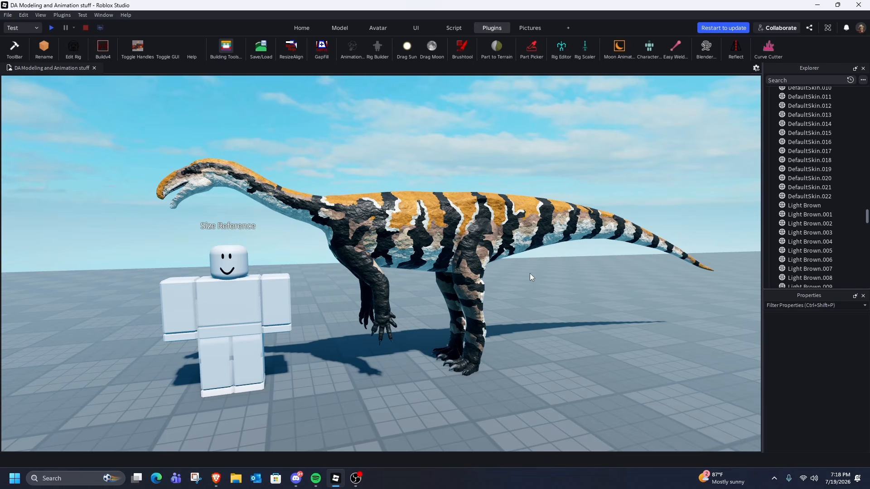
{"action": "key", "text": "s"}
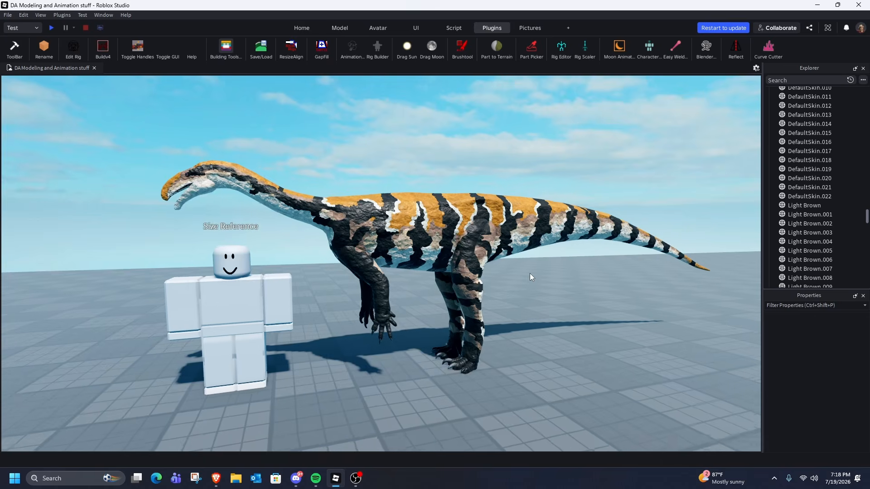
- Go to the green block dinosaur and examine all of its parts together, from the head to the tail
{"action": "key", "text": "d"}
{"action": "key", "text": "d"}
{"action": "right_click_drag", "start_coordinate": [530, 274], "coordinate": [529, 273]}
{"action": "key", "text": "d"}
{"action": "key", "text": "w"}
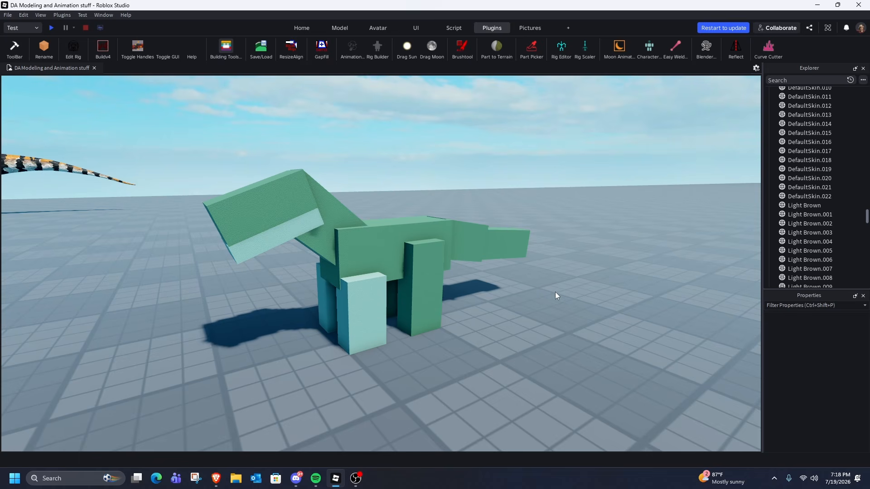
{"action": "key", "text": "s"}
{"action": "key", "text": "a"}
{"action": "left_click_drag", "start_coordinate": [271, 183], "coordinate": [571, 347]}
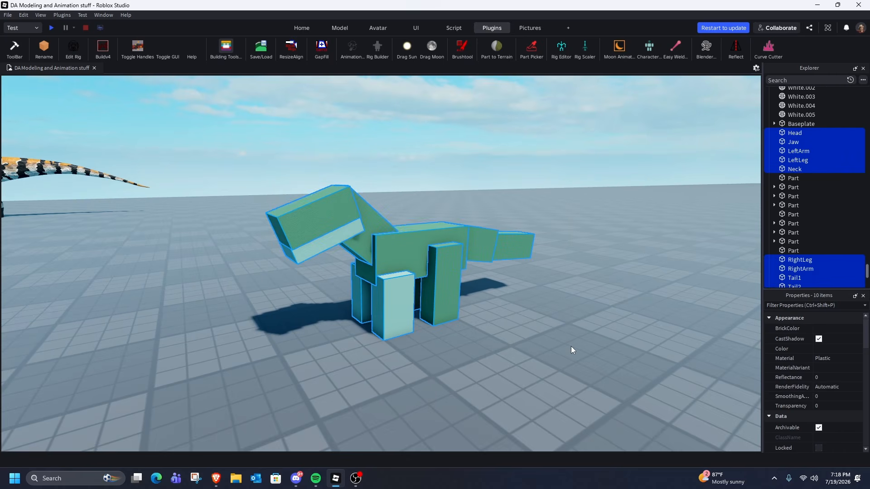
{"action": "key", "text": "w"}
{"action": "key", "text": "d"}
{"action": "key", "text": "a"}
{"action": "right_click_drag", "start_coordinate": [499, 339], "coordinate": [497, 339]}
{"action": "left_click", "coordinate": [499, 339]}
{"action": "key", "text": "d"}
{"action": "key", "text": "a"}
{"action": "key", "text": "s"}
{"action": "key", "text": "d"}
{"action": "key", "text": "w"}
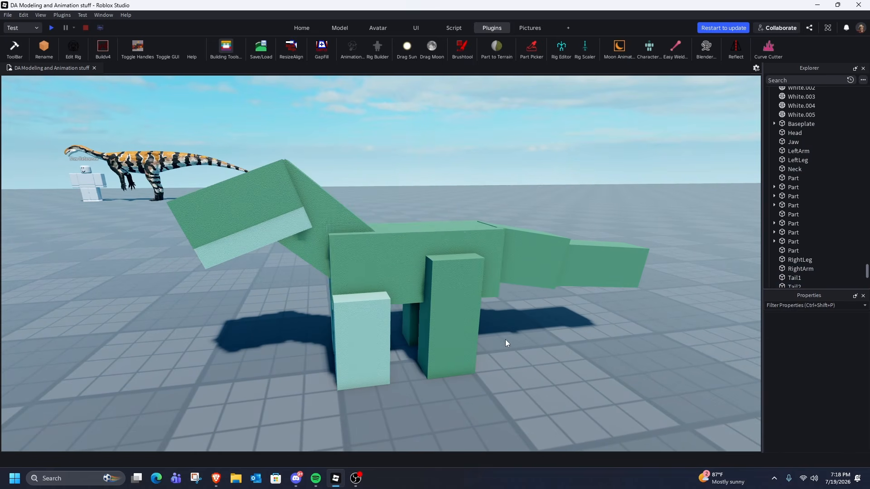
- Duplicate the green block dinosaur's torso and scale the copy slightly shorter in length, wider and taller
{"action": "left_click", "coordinate": [396, 265]}
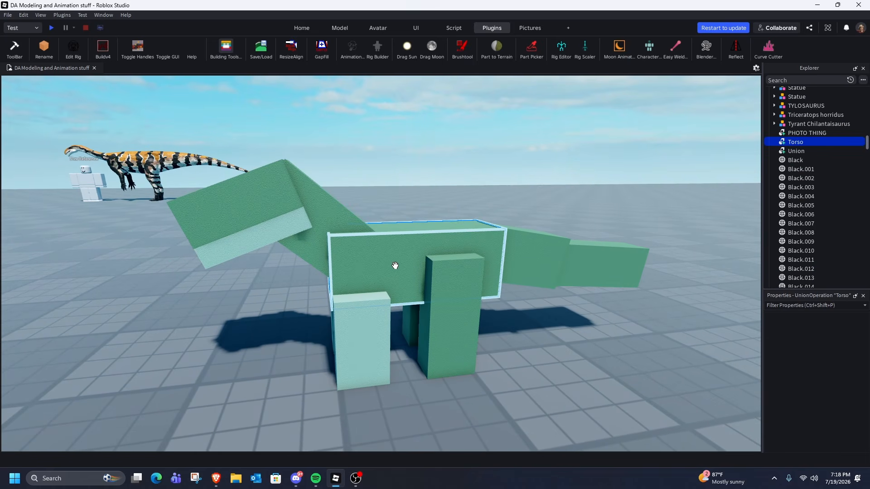
{"action": "left_click", "coordinate": [507, 207]}
{"action": "left_click", "coordinate": [441, 249]}
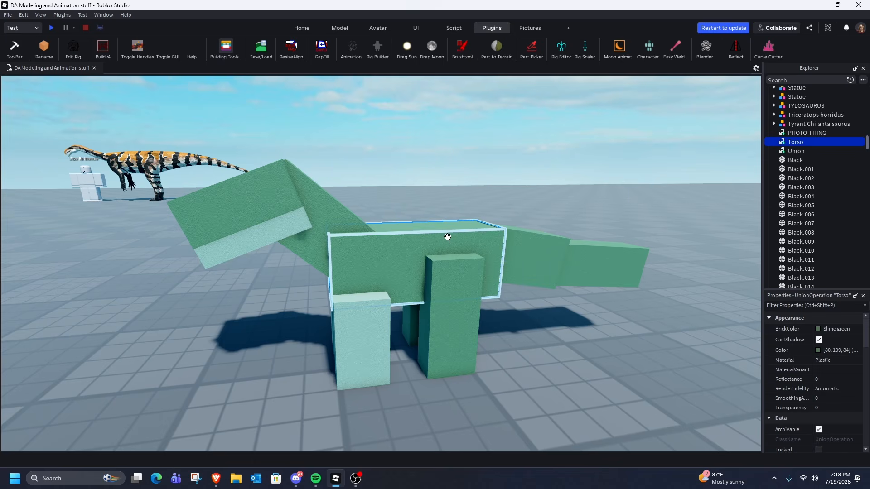
{"action": "key", "text": "ctrl+d"}
{"action": "key", "text": "ctrl+2"}
{"action": "left_click_drag", "start_coordinate": [307, 264], "coordinate": [317, 268]}
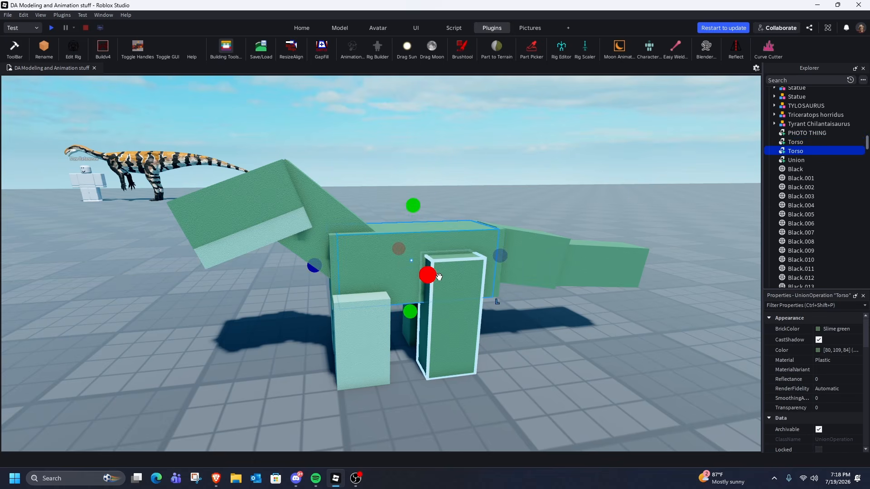
{"action": "scroll", "coordinate": [438, 276], "scroll_direction": "up", "scroll_amount": 3}
{"action": "scroll", "coordinate": [421, 274], "scroll_direction": "down", "scroll_amount": 3}
{"action": "right_click_drag", "start_coordinate": [422, 274], "coordinate": [453, 284]}
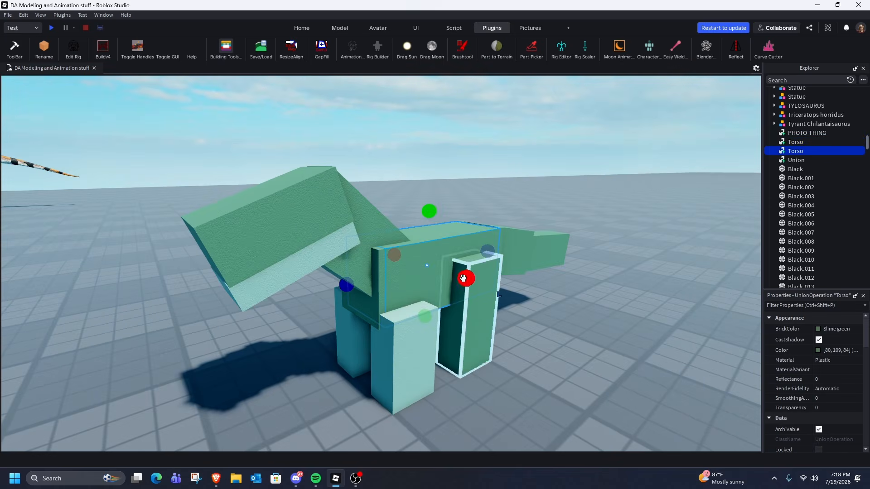
{"action": "left_click_drag", "start_coordinate": [463, 279], "coordinate": [467, 278]}
{"action": "left_click_drag", "start_coordinate": [429, 210], "coordinate": [438, 207]}
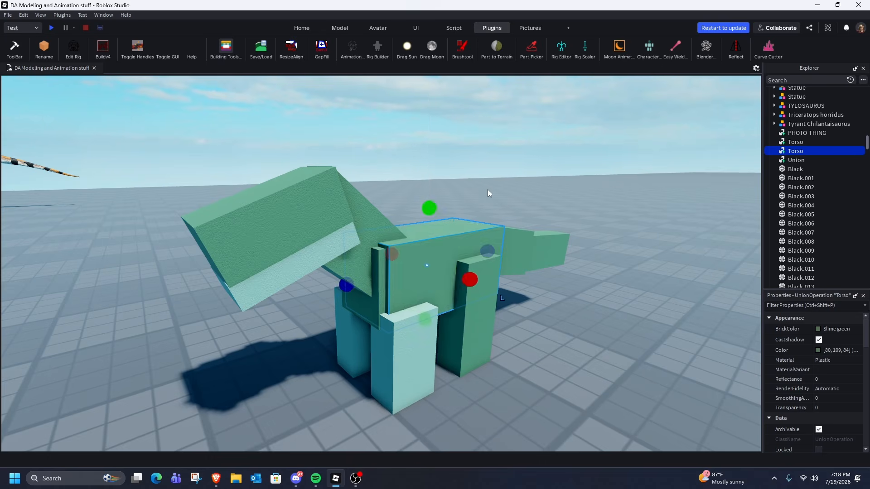
- Adjust the width and length of the duplicated torso around the original block
{"action": "right_click_drag", "start_coordinate": [488, 189], "coordinate": [416, 291]}
{"action": "scroll", "coordinate": [388, 297], "scroll_direction": "up", "scroll_amount": 3}
{"action": "scroll", "coordinate": [415, 291], "scroll_direction": "down", "scroll_amount": 3}
{"action": "left_click_drag", "start_coordinate": [428, 270], "coordinate": [414, 269]}
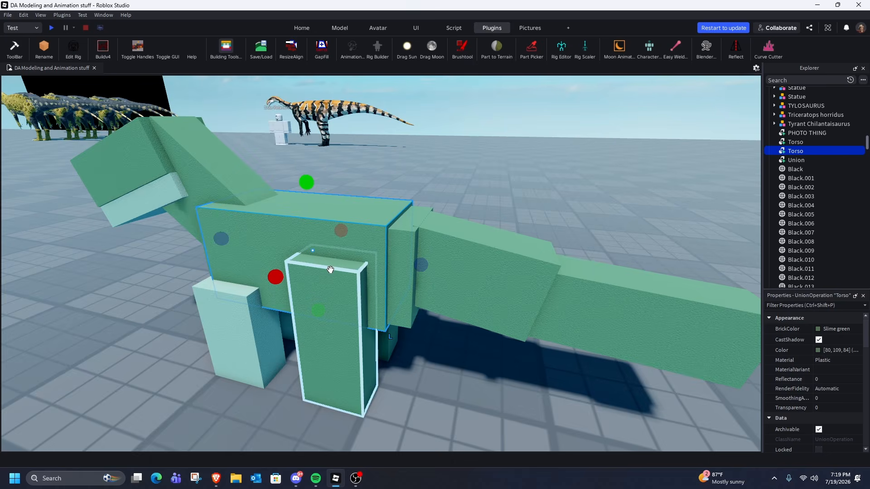
{"action": "key", "text": "d"}
{"action": "right_click_drag", "start_coordinate": [331, 270], "coordinate": [290, 265]}
{"action": "left_click_drag", "start_coordinate": [224, 253], "coordinate": [220, 259]}
{"action": "key", "text": "a"}
{"action": "right_click_drag", "start_coordinate": [241, 261], "coordinate": [241, 261]}
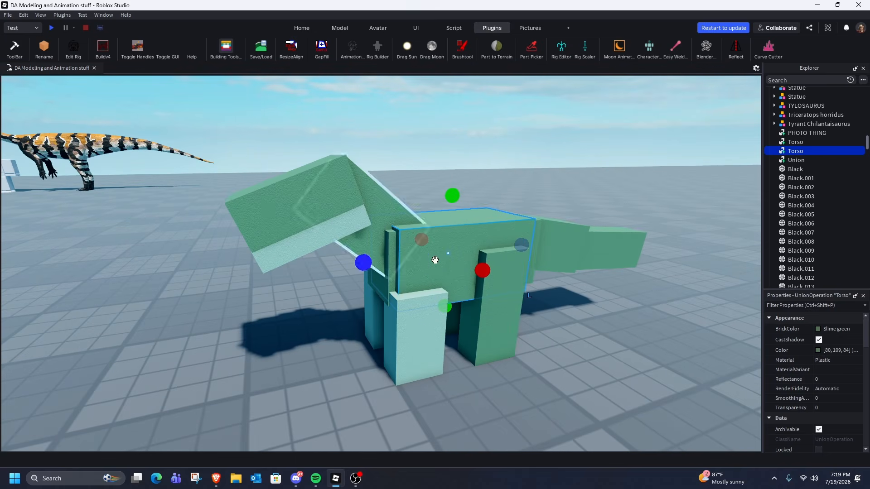
- Delete the resized torso copy
{"action": "left_click", "coordinate": [389, 278]}
{"action": "left_click", "coordinate": [442, 260]}
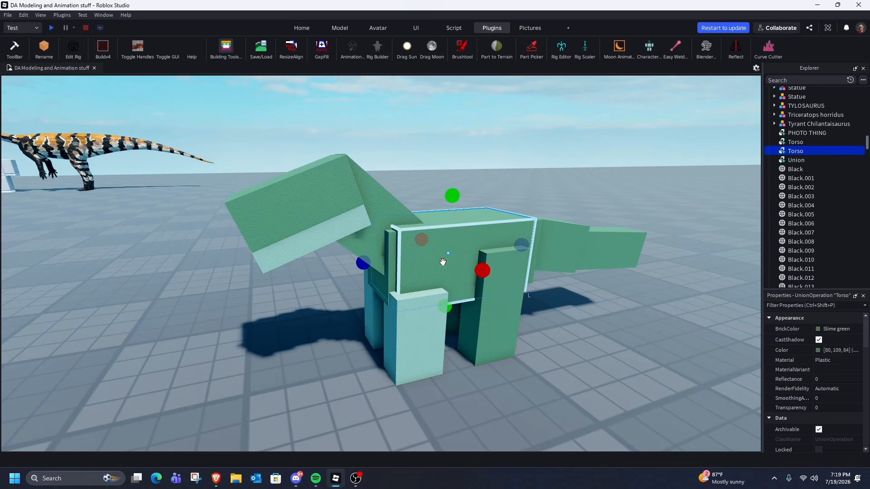
{"action": "key", "text": "Delete"}
- Duplicate the original torso block and scale the copy slightly wider and shorter in length than the original
{"action": "left_click", "coordinate": [412, 274]}
{"action": "right_click_drag", "start_coordinate": [423, 265], "coordinate": [423, 265]}
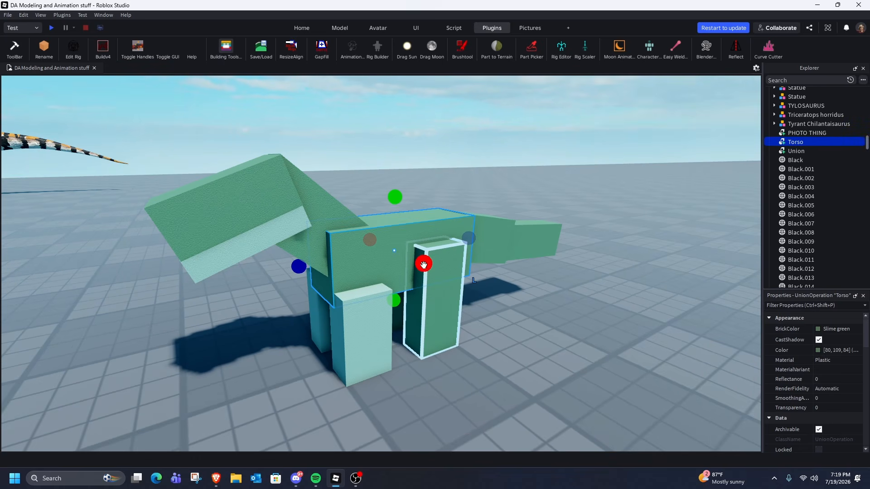
{"action": "key", "text": "ctrl+d"}
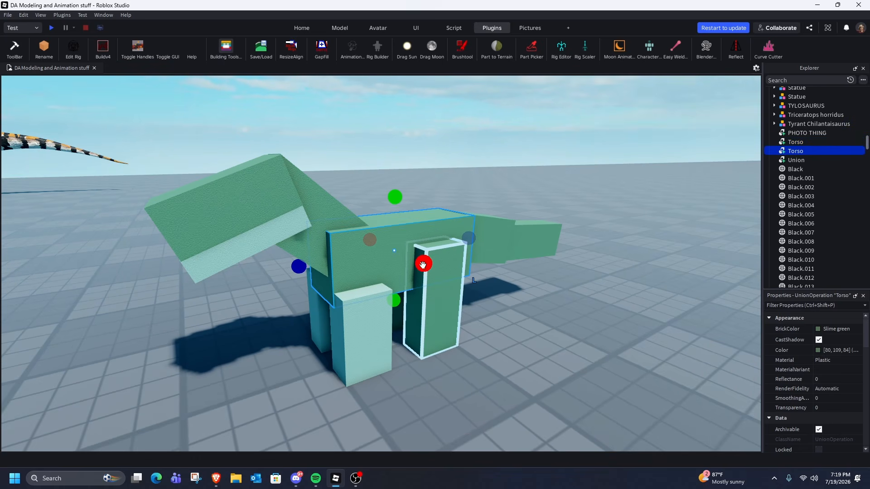
{"action": "left_click_drag", "start_coordinate": [423, 262], "coordinate": [431, 266]}
{"action": "left_click_drag", "start_coordinate": [299, 266], "coordinate": [304, 266]}
{"action": "right_click_drag", "start_coordinate": [398, 284], "coordinate": [367, 256]}
{"action": "key", "text": "w"}
{"action": "key", "text": "d"}
{"action": "key", "text": "w"}
{"action": "key", "text": "q"}
{"action": "key", "text": "a"}
{"action": "key", "text": "s"}
{"action": "key", "text": "d"}
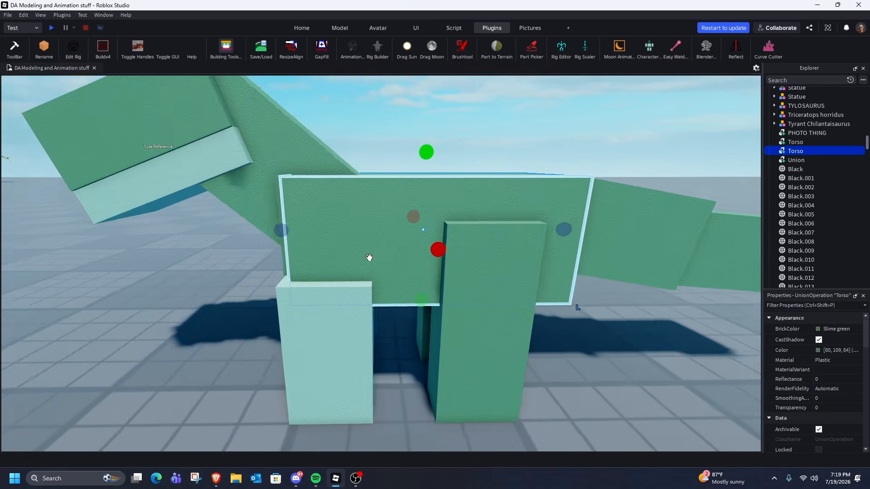
- Fine-tune the new torso copy's height so it extends slightly past the original torso block
{"action": "left_click_drag", "start_coordinate": [400, 233], "coordinate": [373, 247]}
{"action": "key", "text": "a"}
{"action": "right_click_drag", "start_coordinate": [382, 249], "coordinate": [386, 220]}
{"action": "key", "text": "s"}
{"action": "left_click_drag", "start_coordinate": [407, 187], "coordinate": [407, 186]}
- Compare the resized torso copy with the original torso block behind it at the front edge
{"action": "key", "text": "a"}
{"action": "key", "text": "w"}
{"action": "left_click", "coordinate": [407, 226]}
{"action": "left_click", "coordinate": [431, 225]}
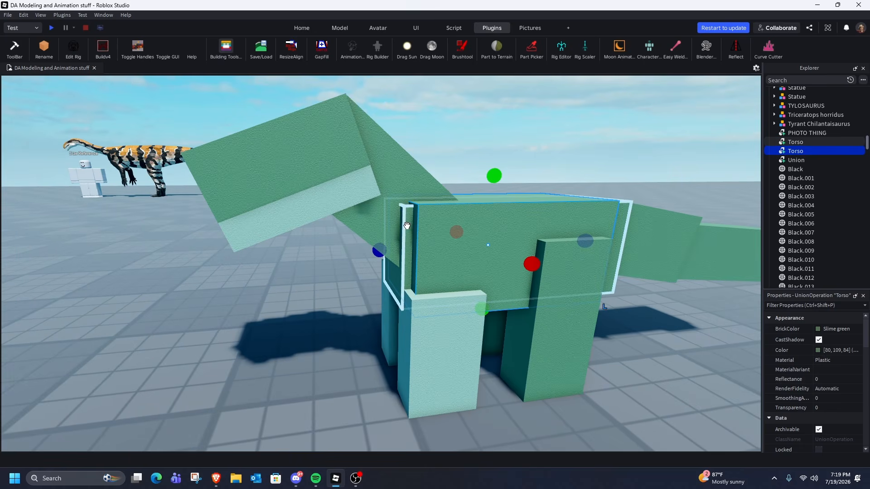
{"action": "left_click", "coordinate": [406, 227]}
{"action": "left_click", "coordinate": [443, 223]}
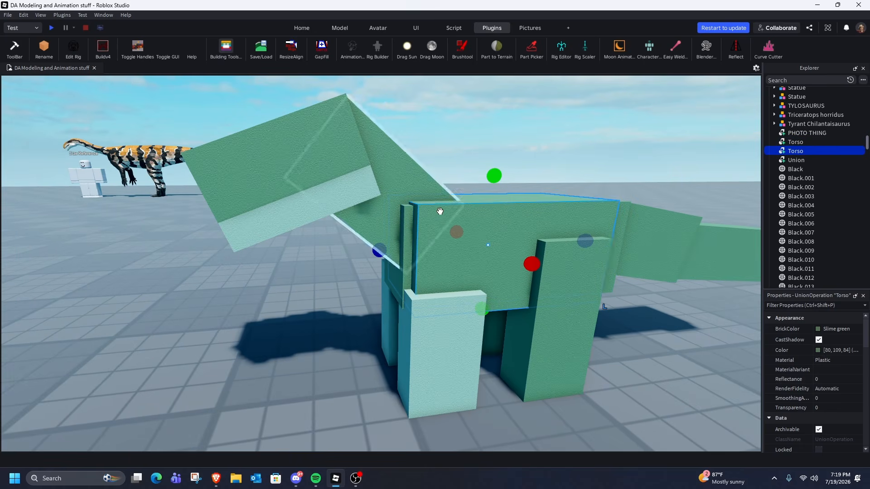
{"action": "left_click", "coordinate": [597, 176]}
{"action": "left_click", "coordinate": [480, 243]}
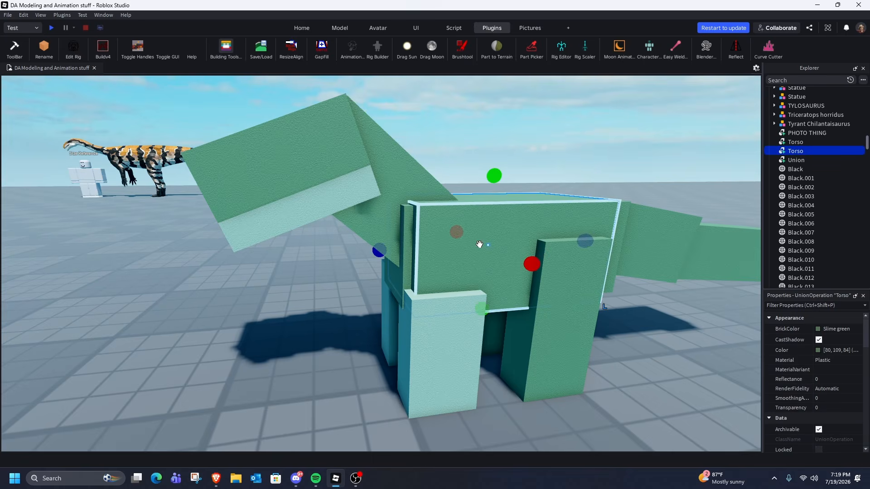
- Fine-tune the front torso copy's width to about 2.26 studs and check its fit against the body from the side
{"action": "right_click_drag", "start_coordinate": [480, 243], "coordinate": [479, 240]}
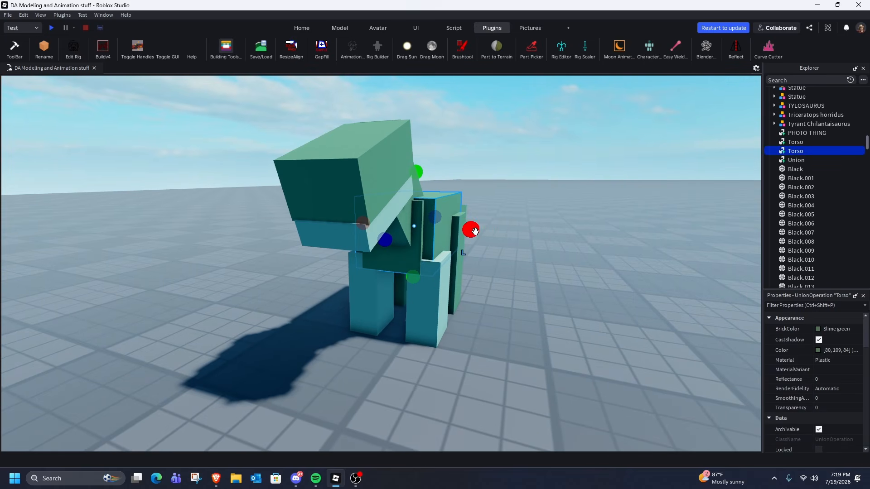
{"action": "left_click_drag", "start_coordinate": [470, 231], "coordinate": [474, 232]}
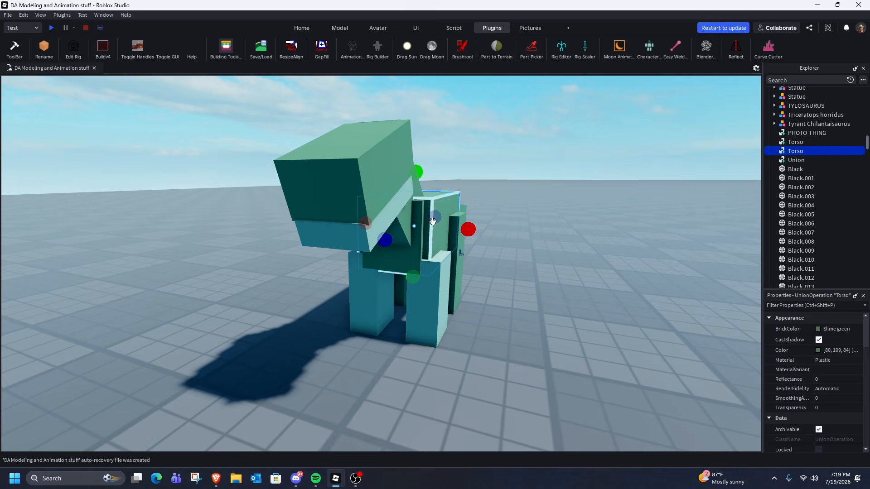
{"action": "right_click_drag", "start_coordinate": [499, 247], "coordinate": [500, 246]}
{"action": "key", "text": "d"}
{"action": "key", "text": "d"}
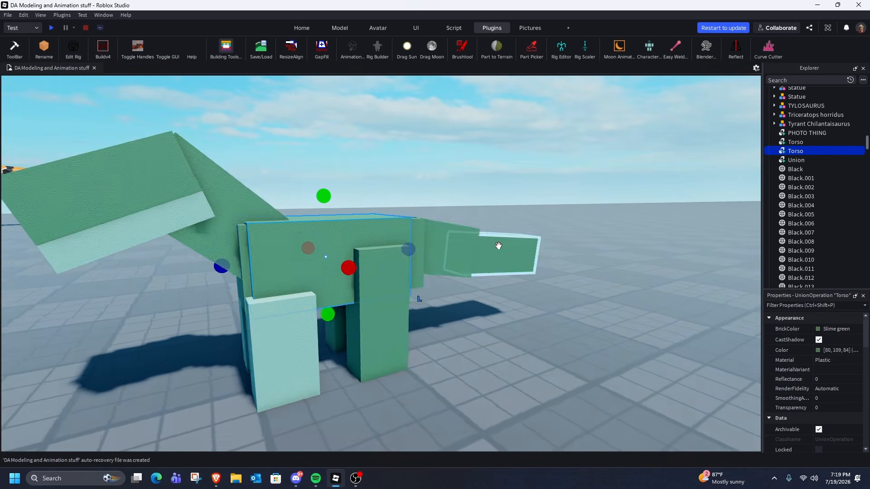
{"action": "key", "text": "a"}
{"action": "key", "text": "e"}
{"action": "right_click_drag", "start_coordinate": [468, 205], "coordinate": [469, 205]}
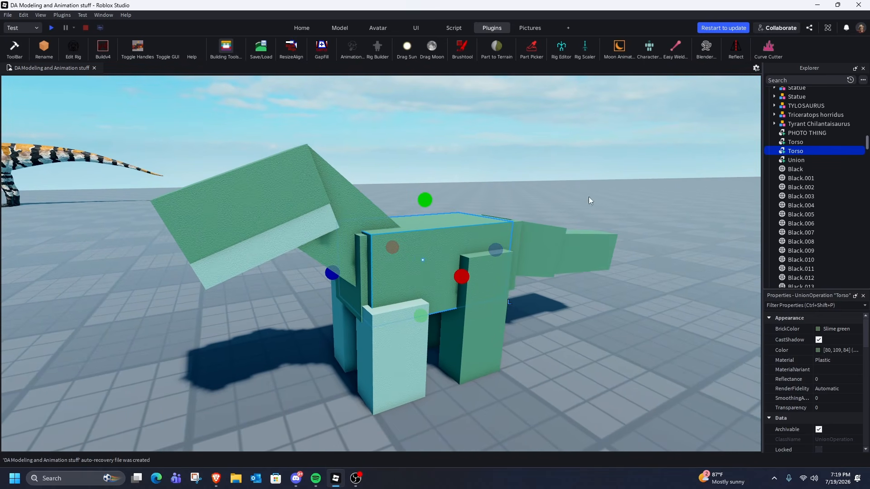
- Rename the resized torso copy as HumanoidRootPart
{"action": "left_click", "coordinate": [791, 152]}
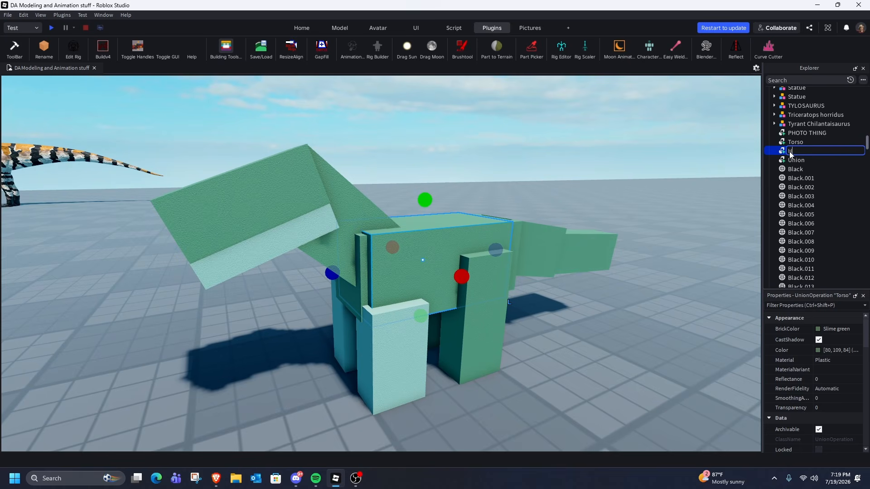
{"action": "type", "text": "HumanoidRootPart"}
{"action": "key", "text": "Return"}
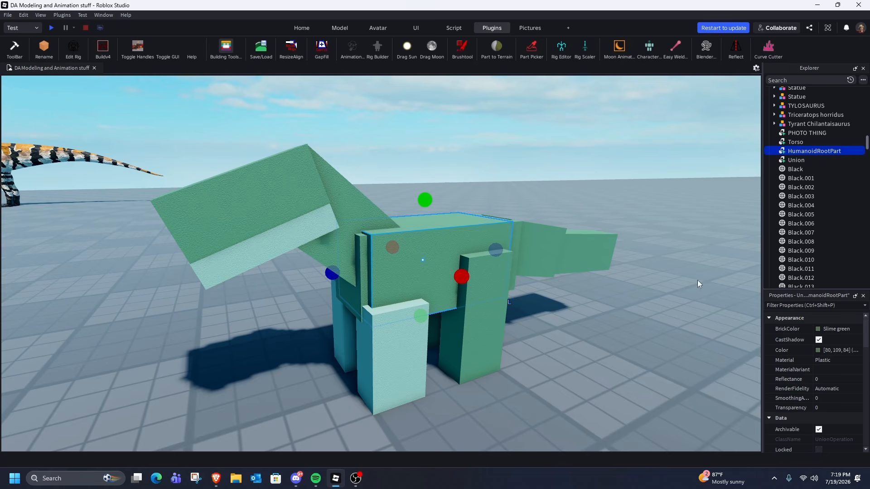
- Colour the HumanoidRootPart Really red and enable UsePartColor so the union takes on that colour
{"action": "left_click", "coordinate": [818, 330]}
{"action": "left_click", "coordinate": [837, 384]}
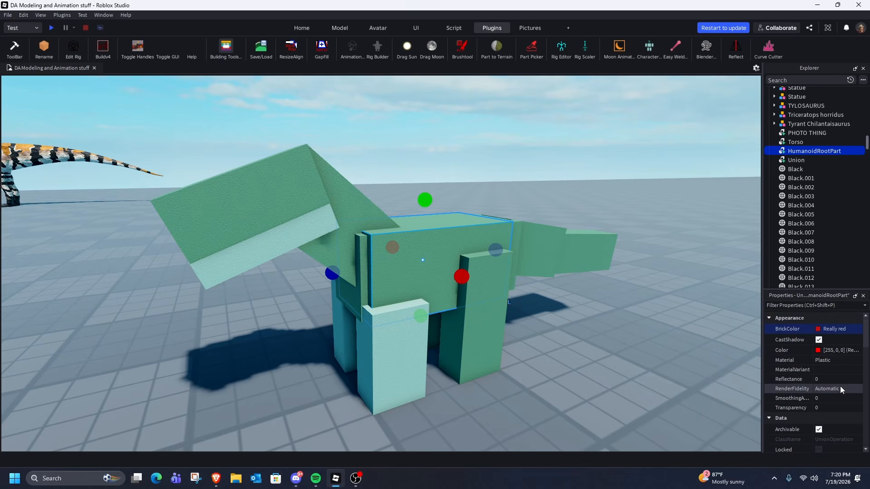
{"action": "scroll", "coordinate": [829, 390], "scroll_direction": "down", "scroll_amount": 6}
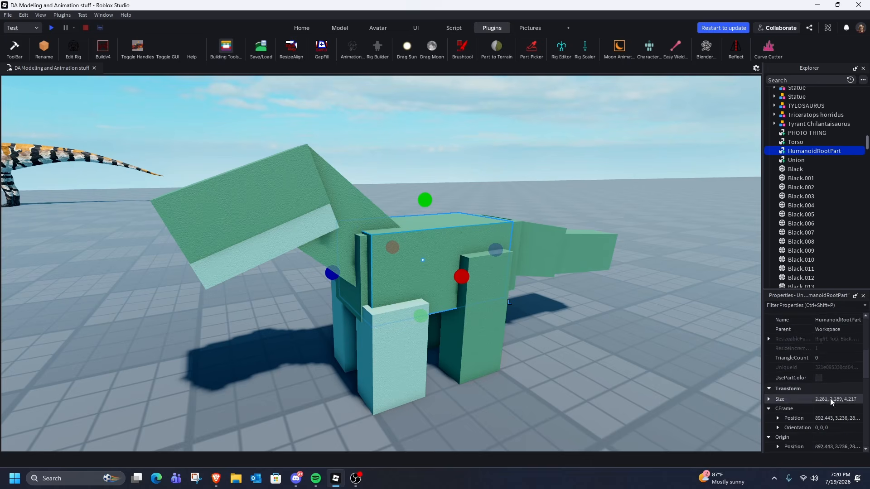
{"action": "left_click", "coordinate": [829, 350]}
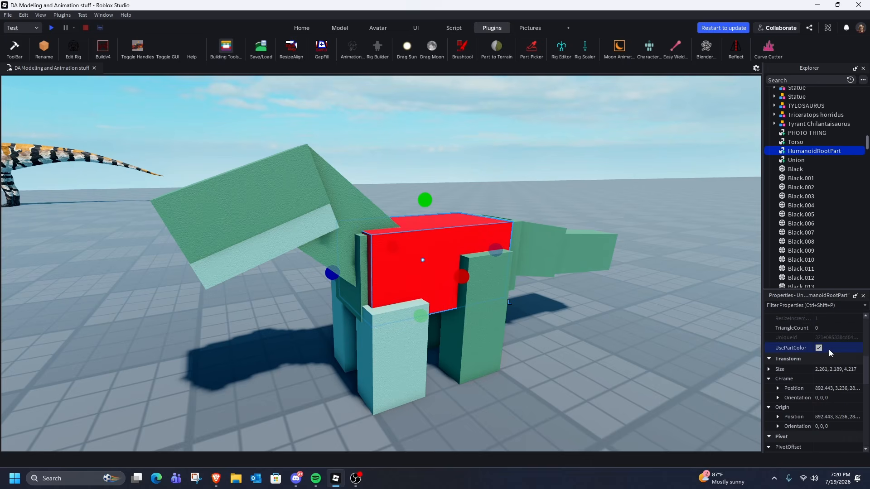
- Set the HumanoidRootPart's transparency to 0.6
{"action": "scroll", "coordinate": [823, 389], "scroll_direction": "up", "scroll_amount": 6}
{"action": "left_click", "coordinate": [829, 407]}
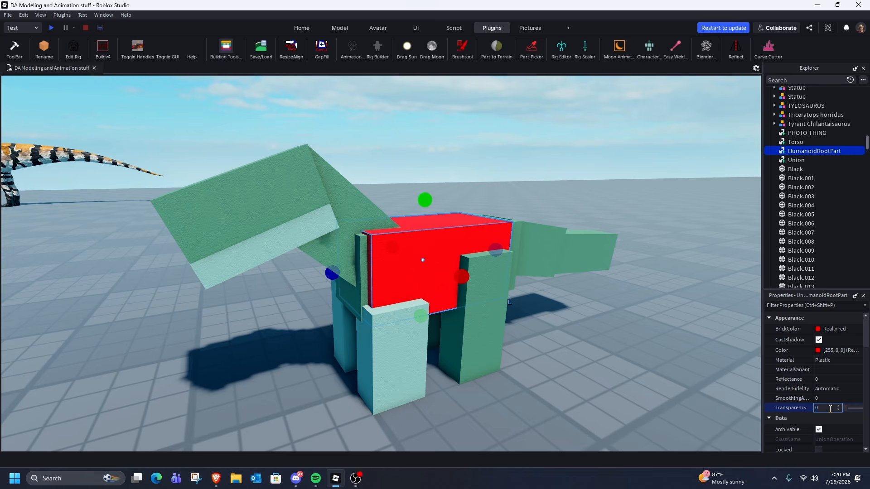
{"action": "type", "text": ".6"}
{"action": "left_click", "coordinate": [658, 356]}
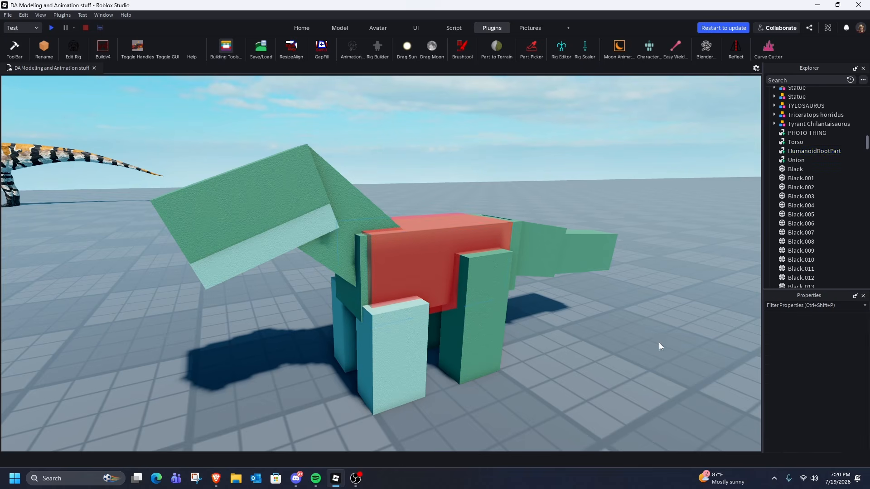
- Examine how the head, jaw, neck and torso blocks are separated and named around the red root part
{"action": "right_click_drag", "start_coordinate": [591, 317], "coordinate": [585, 302]}
{"action": "scroll", "coordinate": [586, 302], "scroll_direction": "down", "scroll_amount": 2}
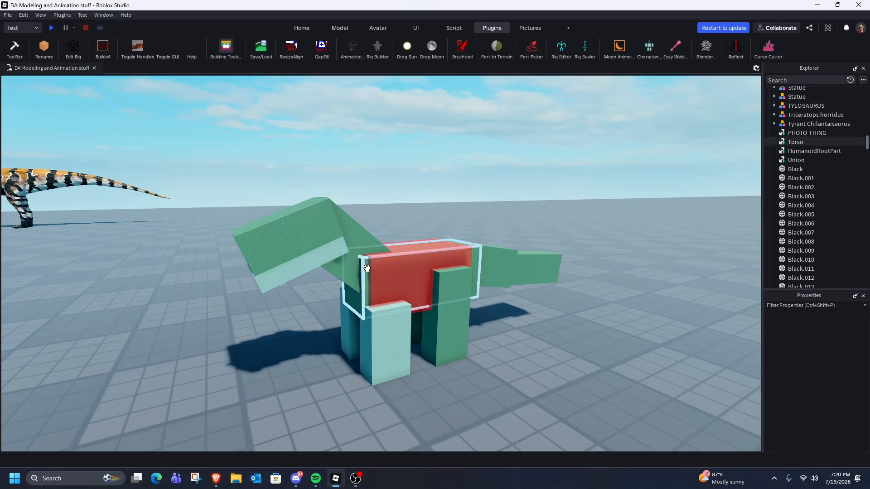
{"action": "left_click", "coordinate": [360, 247]}
{"action": "left_click", "coordinate": [330, 234]}
{"action": "left_click", "coordinate": [329, 249]}
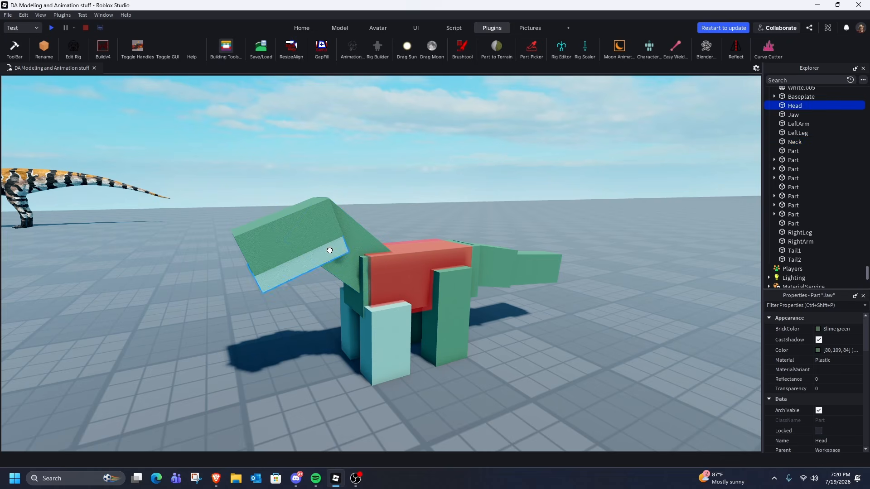
{"action": "left_click", "coordinate": [417, 222]}
{"action": "right_click_drag", "start_coordinate": [464, 213], "coordinate": [457, 215]}
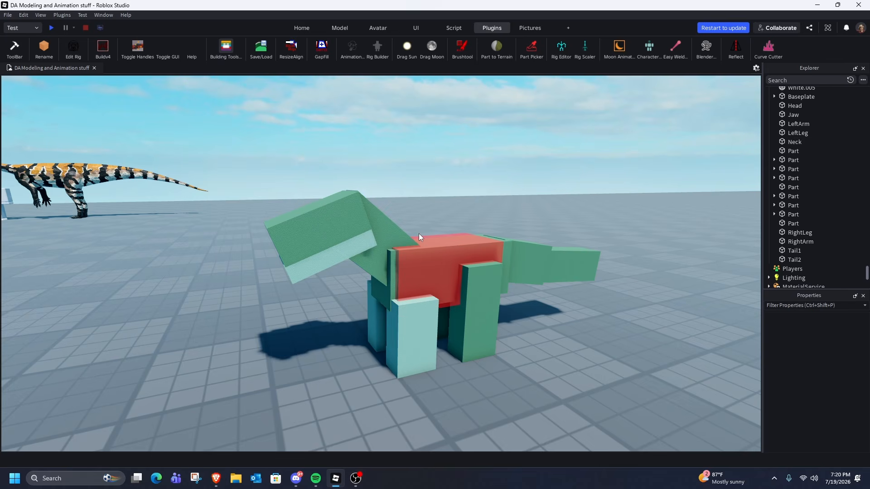
{"action": "left_click", "coordinate": [384, 272]}
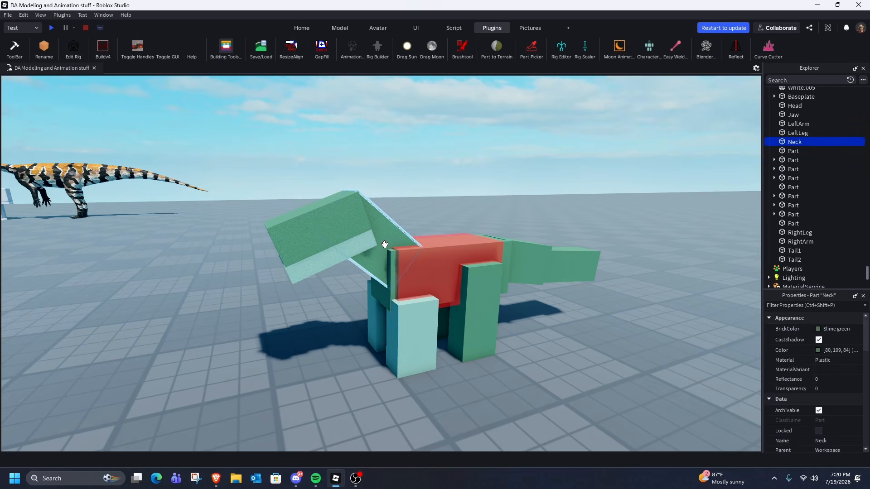
{"action": "left_click", "coordinate": [381, 277]}
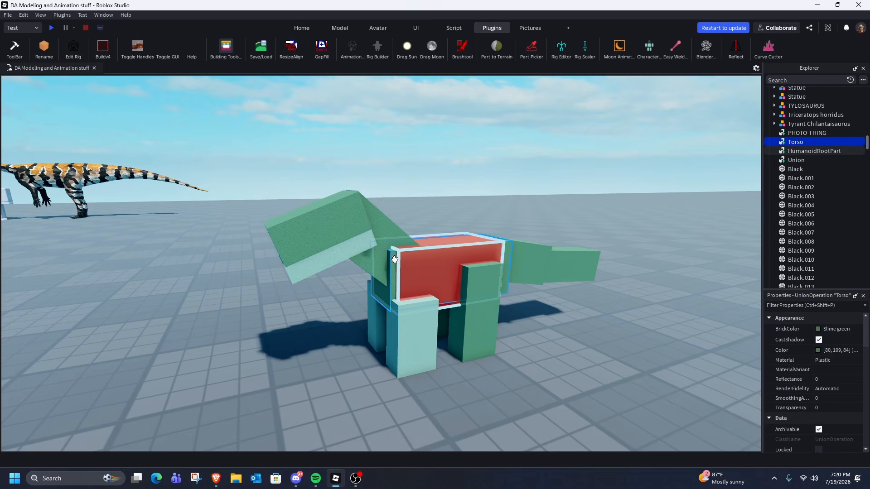
{"action": "left_click", "coordinate": [386, 248]}
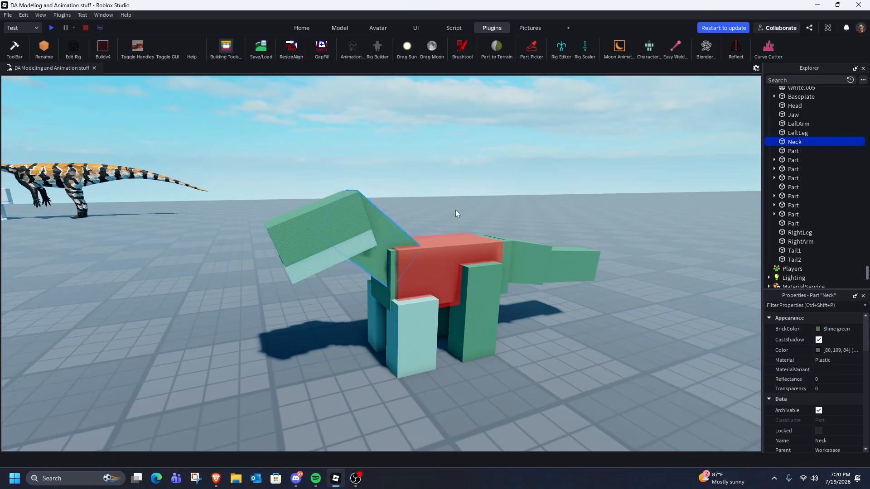
- Check the names of the head, arm and tail blocks by selecting them one after another
{"action": "scroll", "coordinate": [399, 234], "scroll_direction": "up", "scroll_amount": 4}
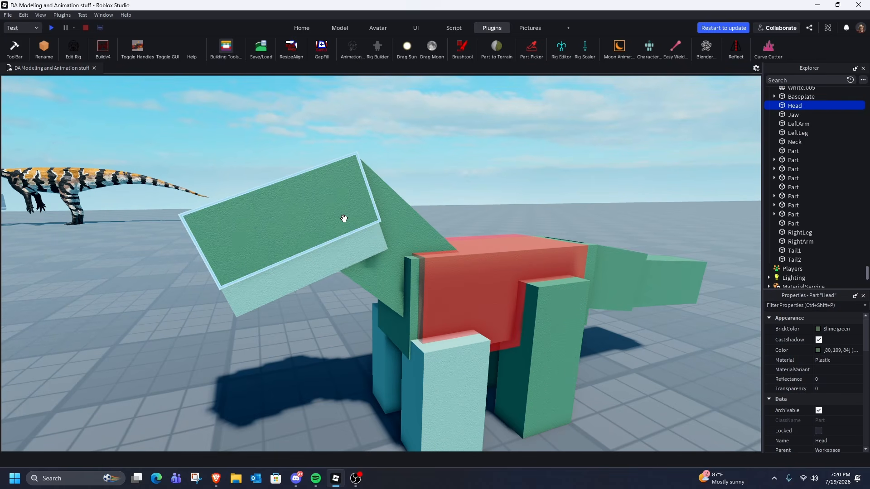
{"action": "left_click", "coordinate": [352, 234]}
{"action": "scroll", "coordinate": [376, 281], "scroll_direction": "up", "scroll_amount": 3}
{"action": "left_click", "coordinate": [449, 343]}
{"action": "key", "text": "d"}
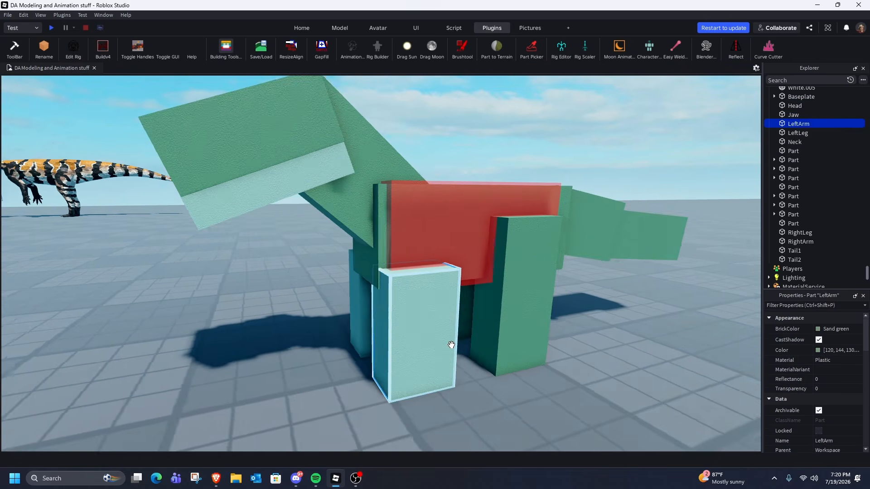
{"action": "left_click", "coordinate": [384, 316]}
{"action": "left_click", "coordinate": [364, 315]}
{"action": "left_click", "coordinate": [487, 235]}
{"action": "left_click", "coordinate": [544, 240]}
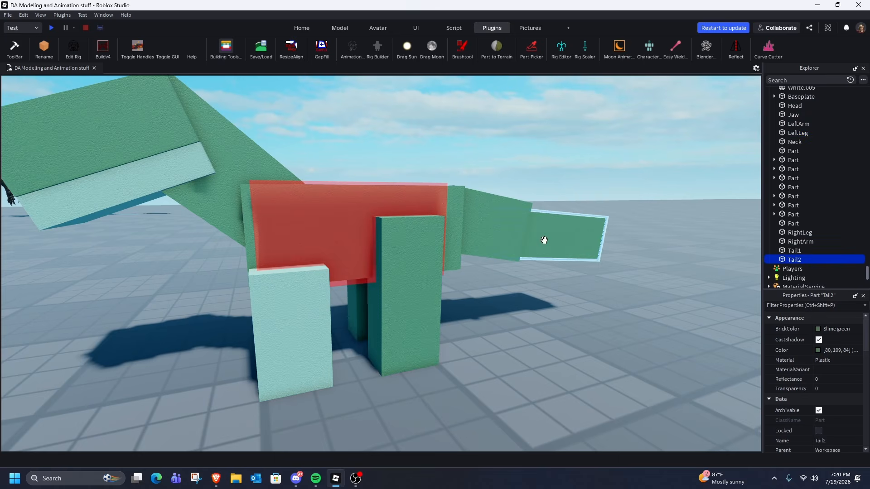
{"action": "left_click", "coordinate": [504, 341]}
- Examine the left and right arm blocks up close beneath the torso
{"action": "key", "text": "a"}
{"action": "key", "text": "w"}
{"action": "key", "text": "q"}
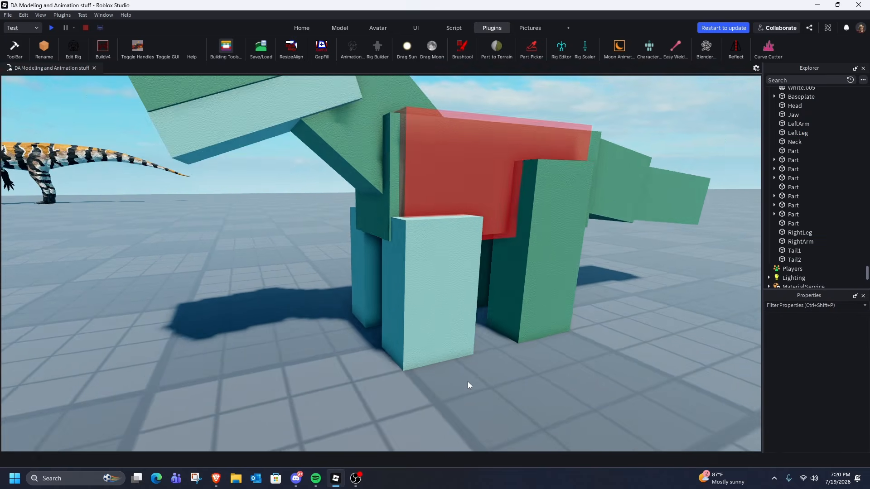
{"action": "right_click_drag", "start_coordinate": [468, 382], "coordinate": [473, 399]}
{"action": "key", "text": "w"}
{"action": "left_click", "coordinate": [487, 340]}
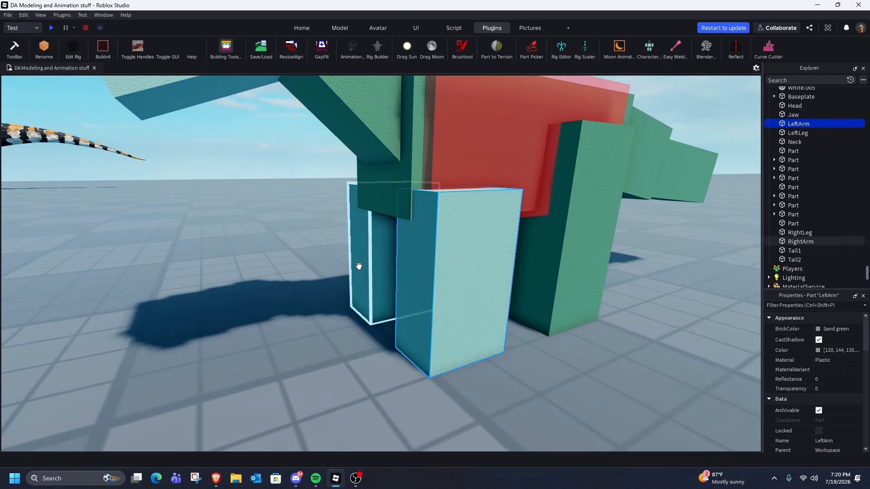
{"action": "left_click", "coordinate": [571, 252]}
- Compare the left arm block with the right arm and the left leg from the side
{"action": "scroll", "coordinate": [544, 256], "scroll_direction": "down", "scroll_amount": 3}
{"action": "key", "text": "a"}
{"action": "right_click_drag", "start_coordinate": [455, 286], "coordinate": [546, 224]}
{"action": "key", "text": "a"}
{"action": "key", "text": "d"}
{"action": "right_click_drag", "start_coordinate": [423, 284], "coordinate": [423, 283]}
{"action": "left_click", "coordinate": [433, 324]}
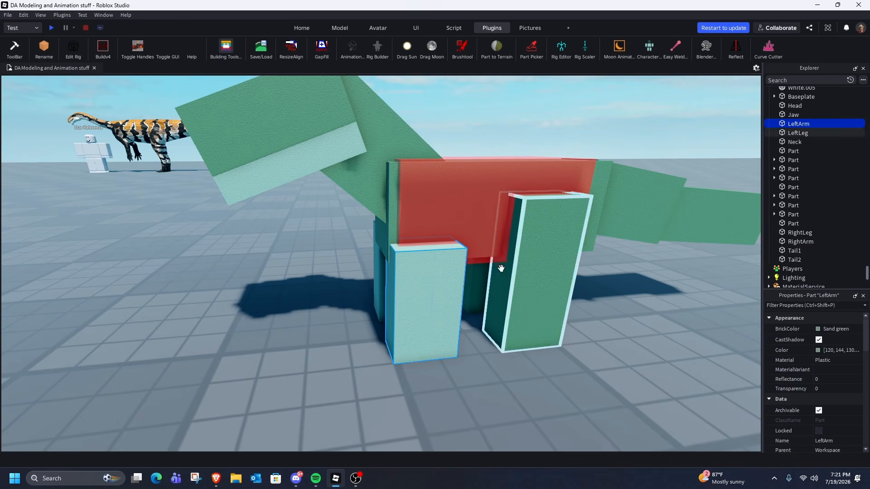
{"action": "left_click", "coordinate": [377, 266]}
{"action": "left_click", "coordinate": [426, 271]}
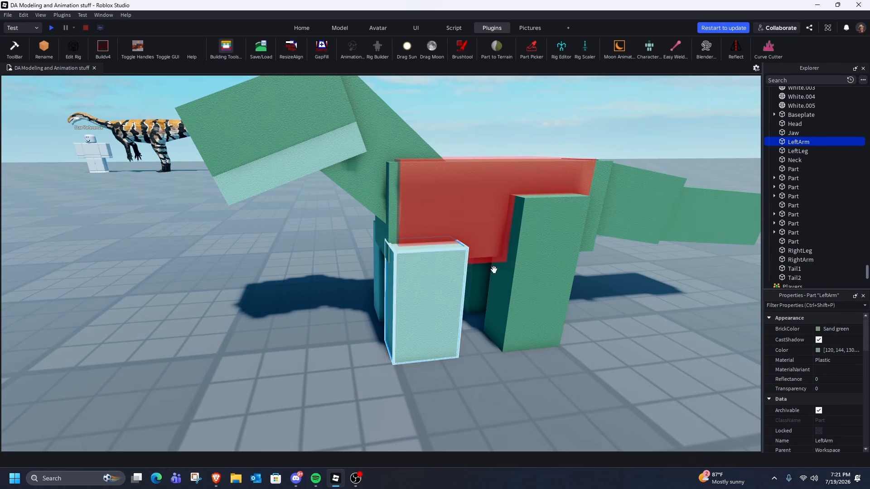
{"action": "left_click", "coordinate": [550, 295]}
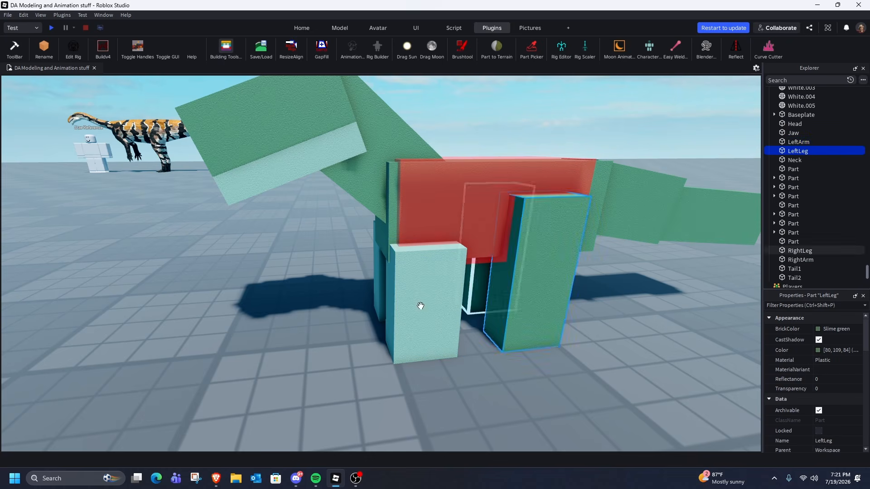
{"action": "left_click", "coordinate": [421, 306]}
- Group all the dinosaur's blocks, including the torso and HumanoidRootPart, into one model and shift it slightly
{"action": "right_click_drag", "start_coordinate": [368, 275], "coordinate": [420, 286]}
{"action": "scroll", "coordinate": [421, 287], "scroll_direction": "down", "scroll_amount": 3}
{"action": "left_click", "coordinate": [536, 343]}
{"action": "right_click_drag", "start_coordinate": [537, 342], "coordinate": [546, 341]}
{"action": "scroll", "coordinate": [546, 341], "scroll_direction": "up", "scroll_amount": 2}
{"action": "left_click_drag", "start_coordinate": [643, 161], "coordinate": [238, 441]}
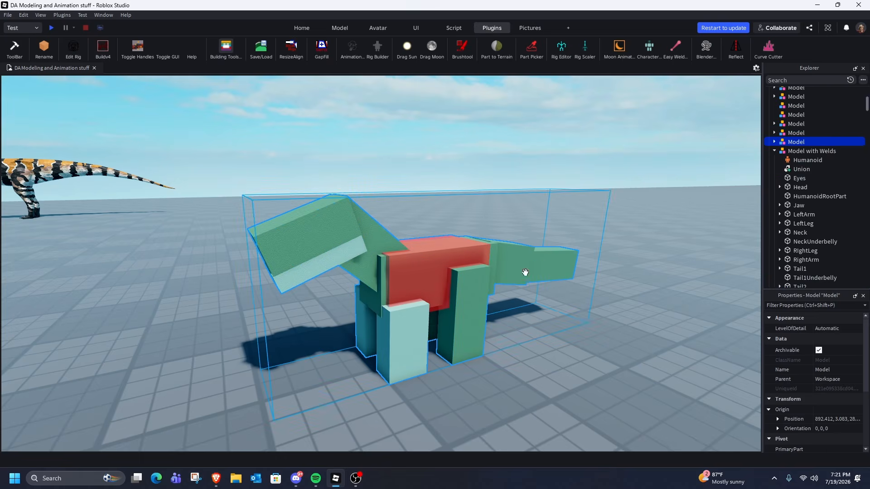
{"action": "left_click_drag", "start_coordinate": [524, 272], "coordinate": [455, 360]}
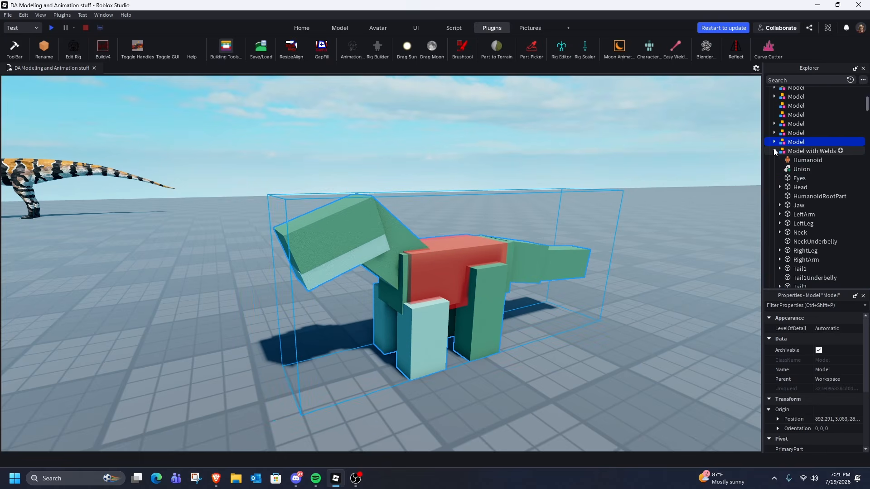
- Collapse the Model with Welds entry and rename the new dinosaur model as Rigging Practice
{"action": "left_click", "coordinate": [774, 151]}
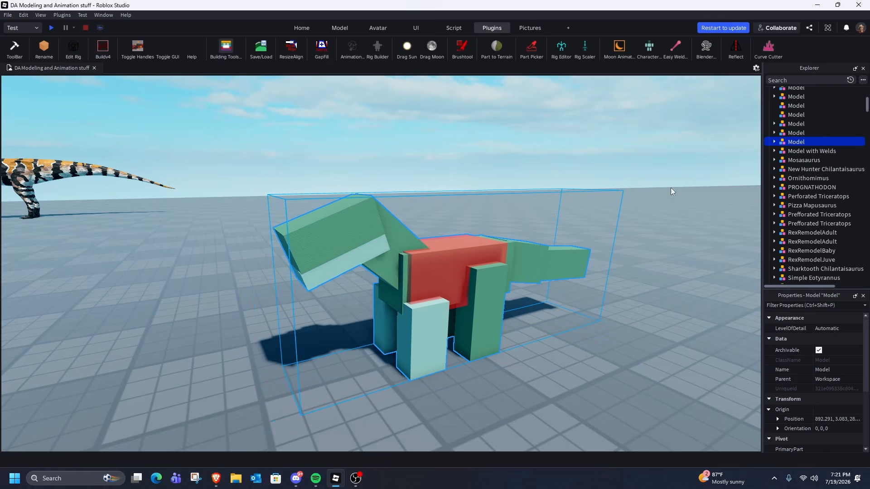
{"action": "double_click", "coordinate": [794, 142]}
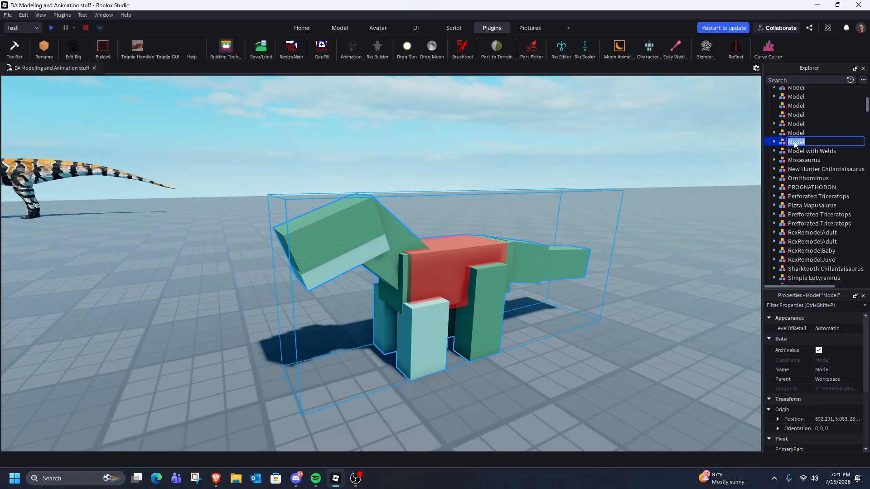
{"action": "type", "text": "Rigging Practice"}
{"action": "key", "text": "Return"}
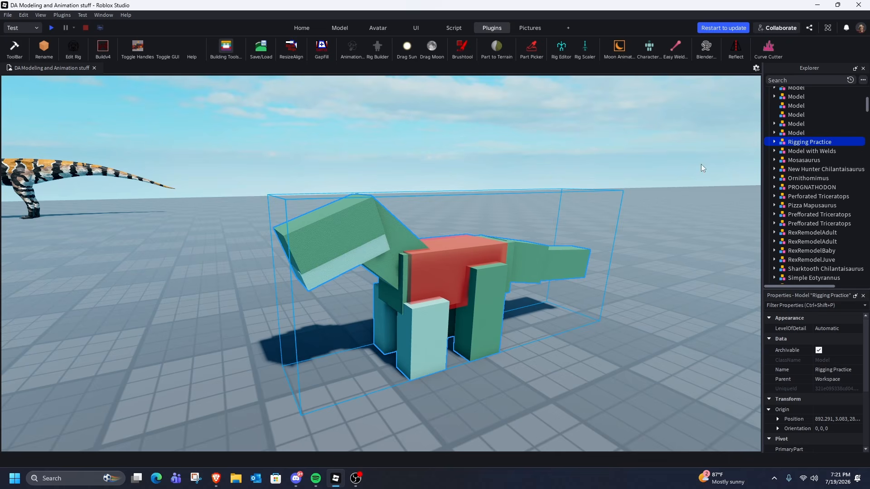
- Expand the Rigging Practice model to list its parts and add a Humanoid object to it
{"action": "scroll", "coordinate": [552, 172], "scroll_direction": "up", "scroll_amount": 2}
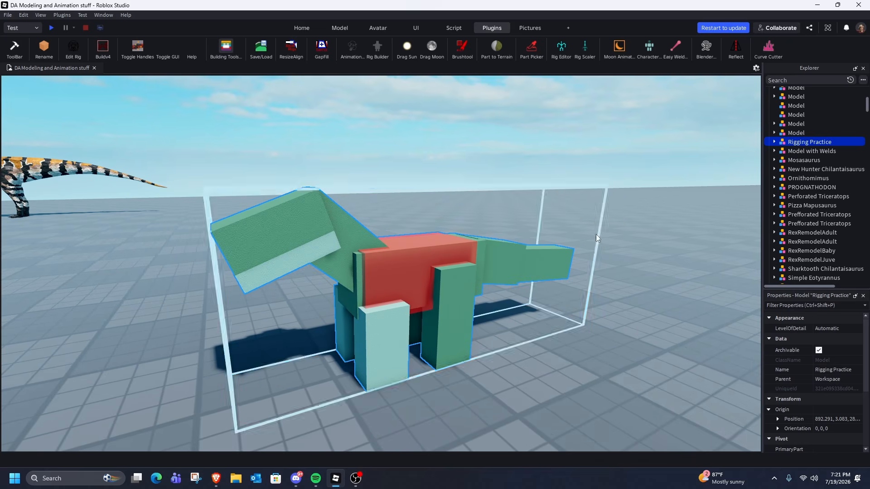
{"action": "left_click", "coordinate": [775, 142]}
{"action": "scroll", "coordinate": [784, 154], "scroll_direction": "down", "scroll_amount": 1}
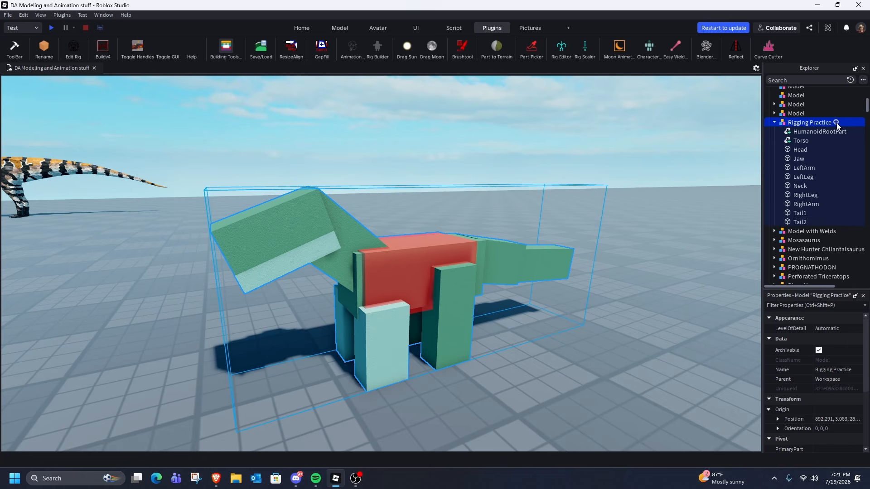
{"action": "left_click", "coordinate": [836, 122]}
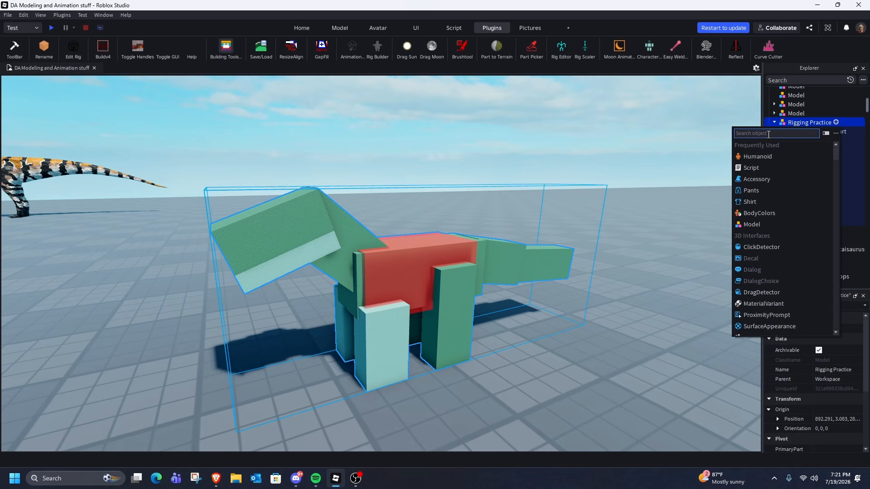
{"action": "left_click", "coordinate": [758, 156]}
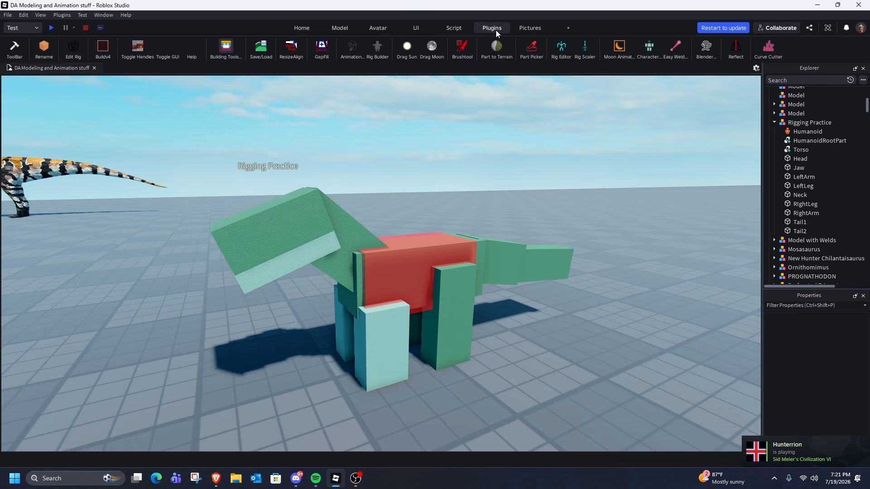
- Open Rig Editor and load the Rigging Practice dinosaur model as the rig to modify
{"action": "left_click", "coordinate": [561, 49]}
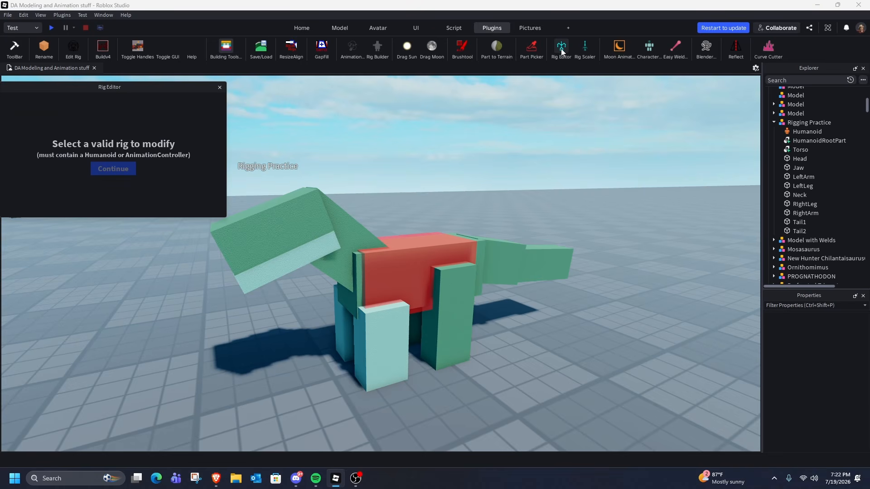
{"action": "mouse_move", "coordinate": [120, 87]}
{"action": "left_mouse_down"}
{"action": "mouse_move", "coordinate": [227, 135]}
{"action": "mouse_move", "coordinate": [154, 83]}
{"action": "mouse_move", "coordinate": [131, 84]}
{"action": "left_mouse_up"}
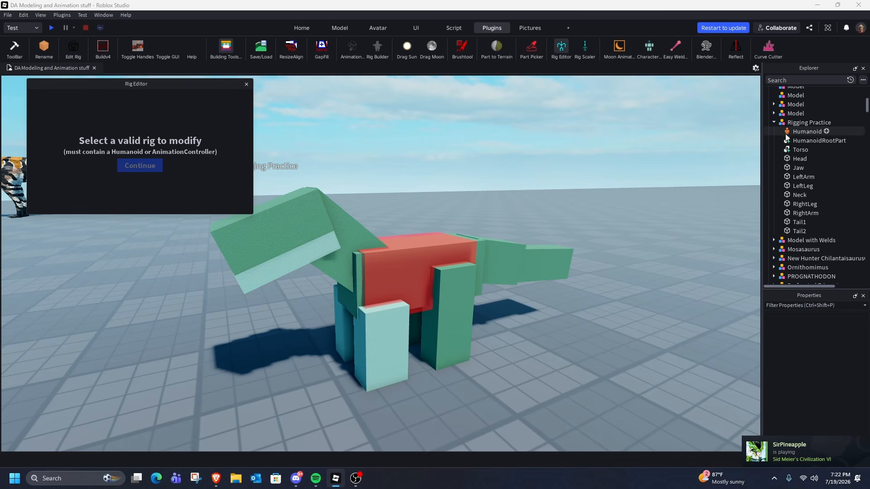
{"action": "left_click", "coordinate": [314, 246]}
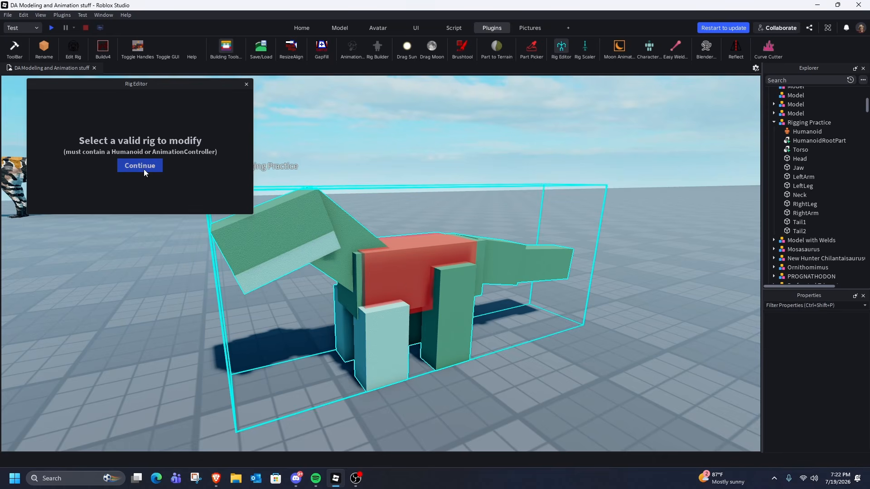
{"action": "left_click", "coordinate": [143, 168]}
{"action": "left_click_drag", "start_coordinate": [148, 81], "coordinate": [135, 90]}
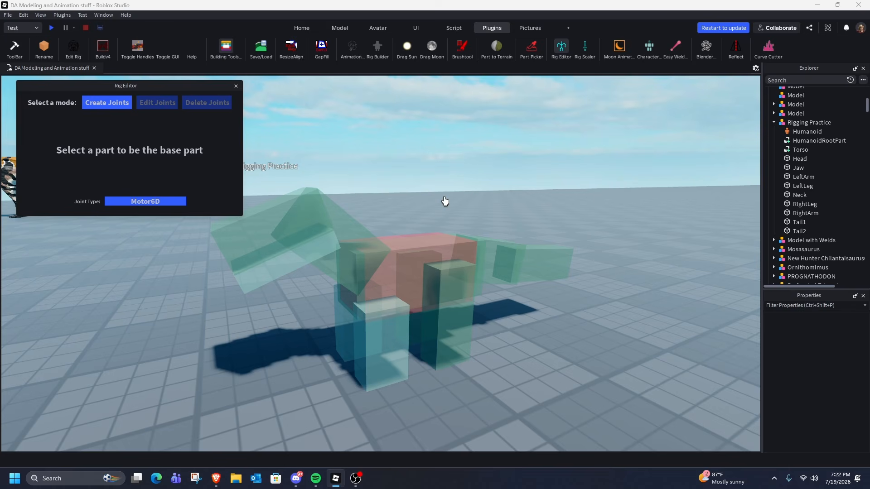
- Create a Motor6D joint with the HumanoidRootPart as the base part and the Torso as the connected part
{"action": "right_click_drag", "start_coordinate": [502, 198], "coordinate": [498, 195]}
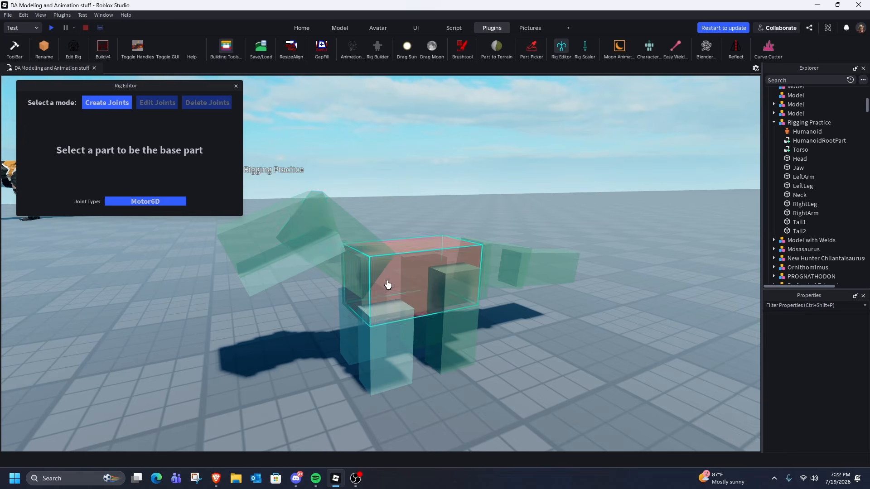
{"action": "right_click_drag", "start_coordinate": [387, 281], "coordinate": [435, 333]}
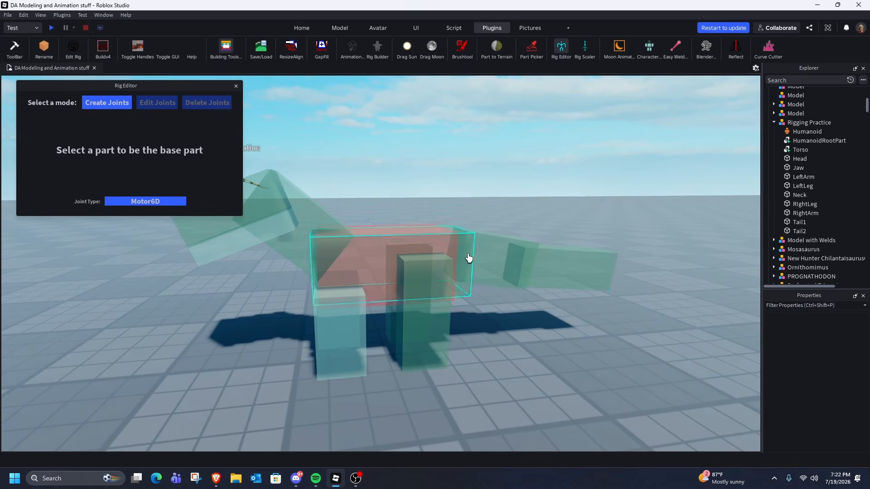
{"action": "right_click_drag", "start_coordinate": [469, 258], "coordinate": [470, 258]}
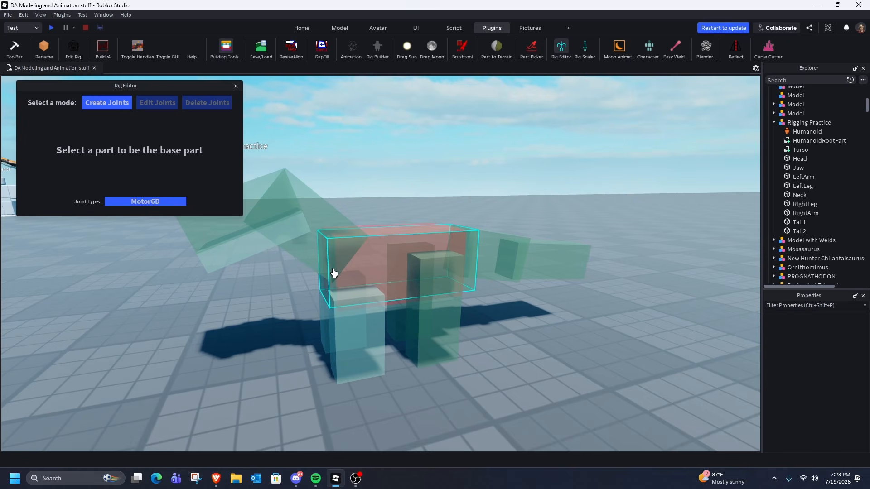
{"action": "scroll", "coordinate": [430, 344], "scroll_direction": "up", "scroll_amount": 5}
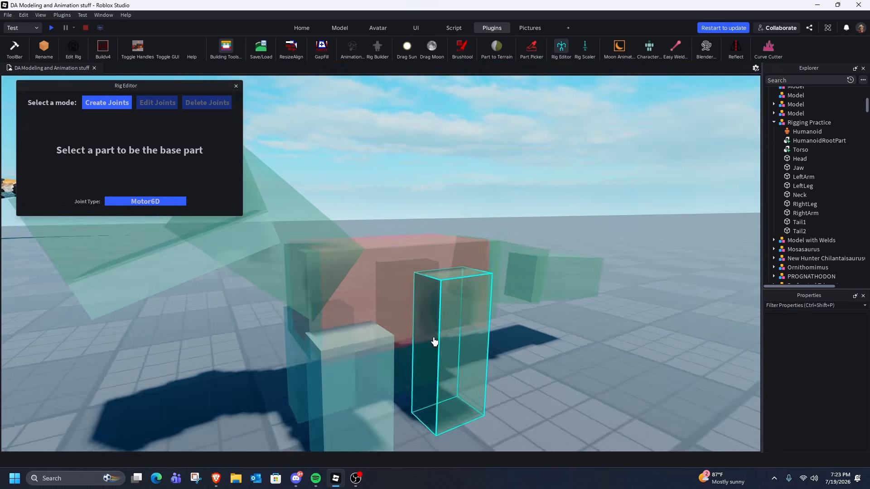
{"action": "scroll", "coordinate": [434, 342], "scroll_direction": "up", "scroll_amount": 6}
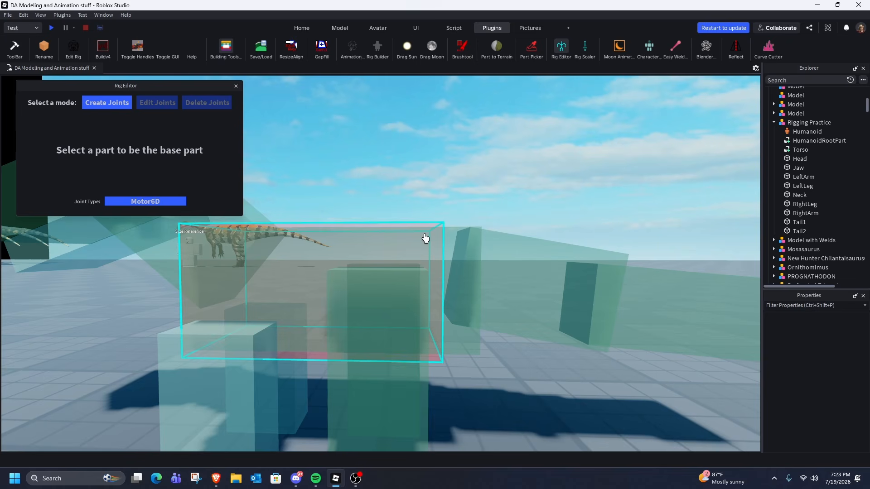
{"action": "left_click", "coordinate": [425, 239]}
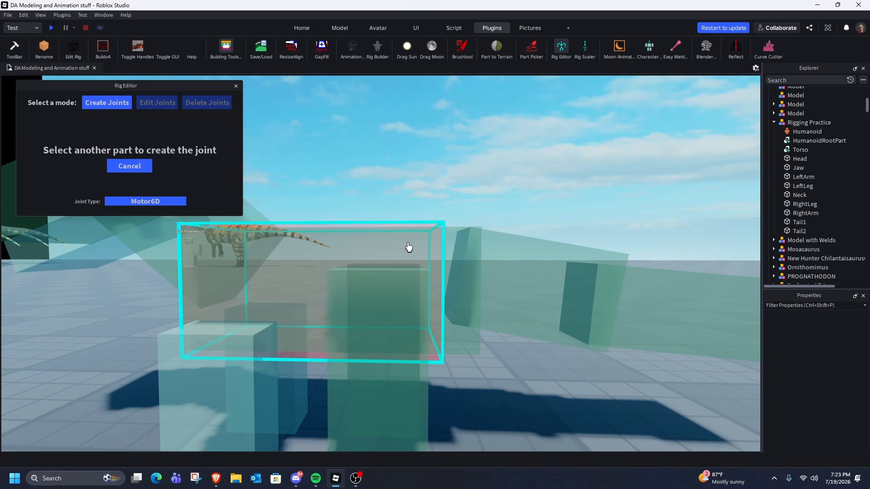
{"action": "left_click", "coordinate": [455, 242]}
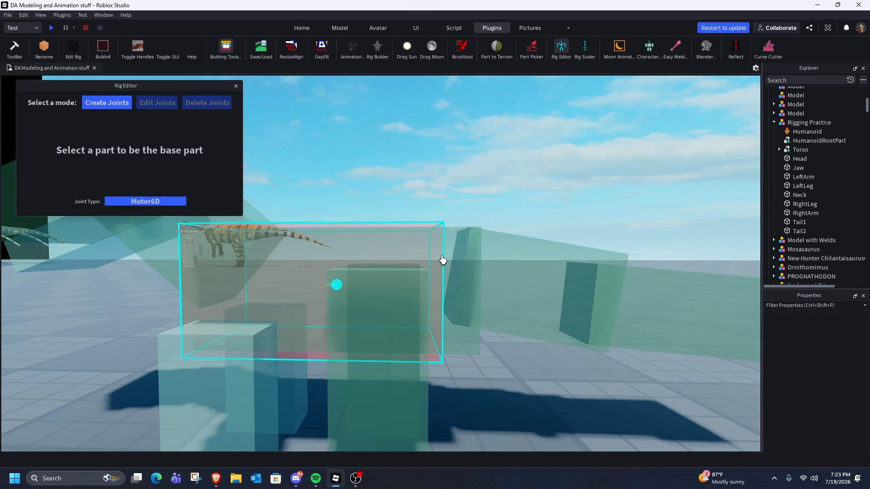
- Create a Motor6D joint from the Torso as base part to the first tail segment, Tail1
{"action": "scroll", "coordinate": [431, 241], "scroll_direction": "down", "scroll_amount": 1}
{"action": "scroll", "coordinate": [435, 278], "scroll_direction": "down", "scroll_amount": 1}
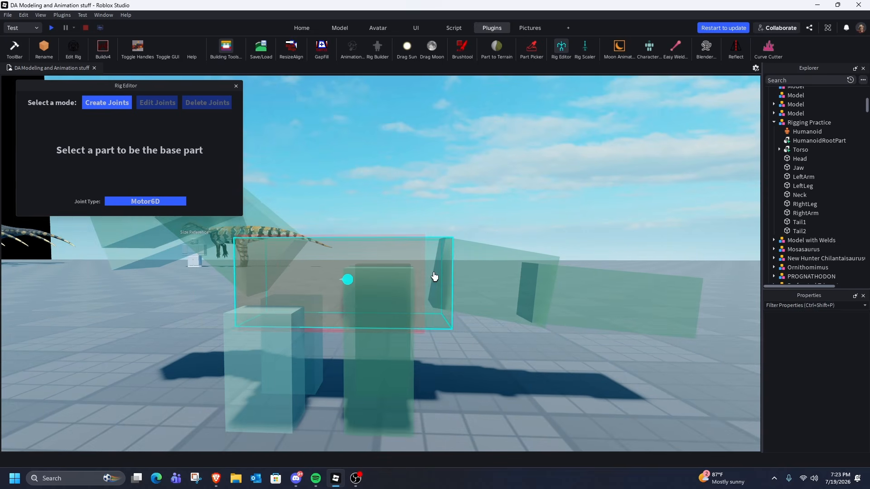
{"action": "scroll", "coordinate": [435, 278], "scroll_direction": "down", "scroll_amount": 1}
{"action": "scroll", "coordinate": [457, 290], "scroll_direction": "down", "scroll_amount": 1}
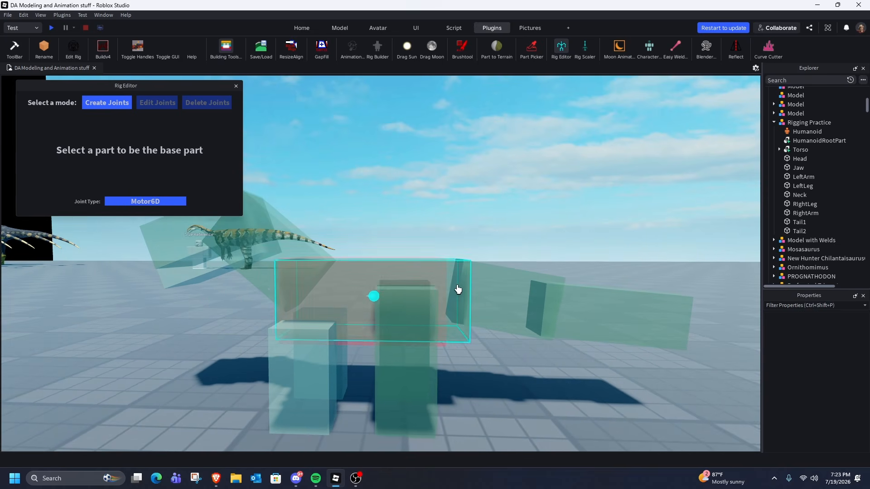
{"action": "scroll", "coordinate": [453, 272], "scroll_direction": "down", "scroll_amount": 1}
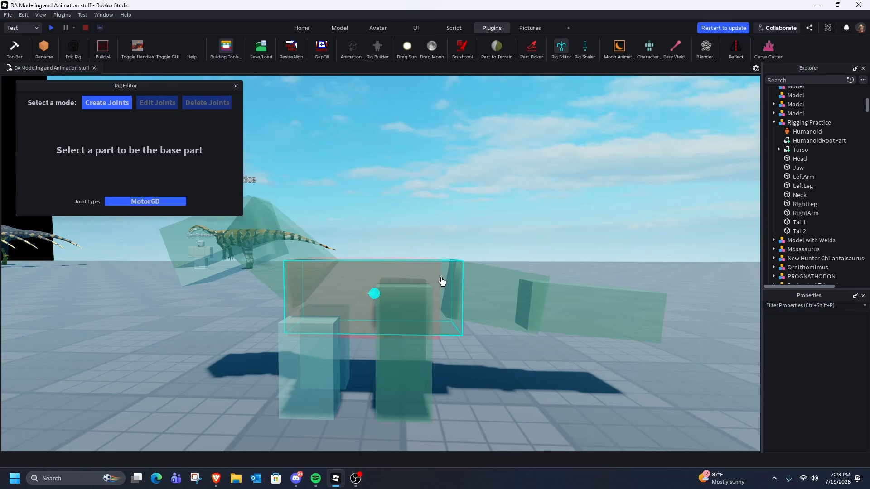
{"action": "scroll", "coordinate": [442, 281], "scroll_direction": "up", "scroll_amount": 3}
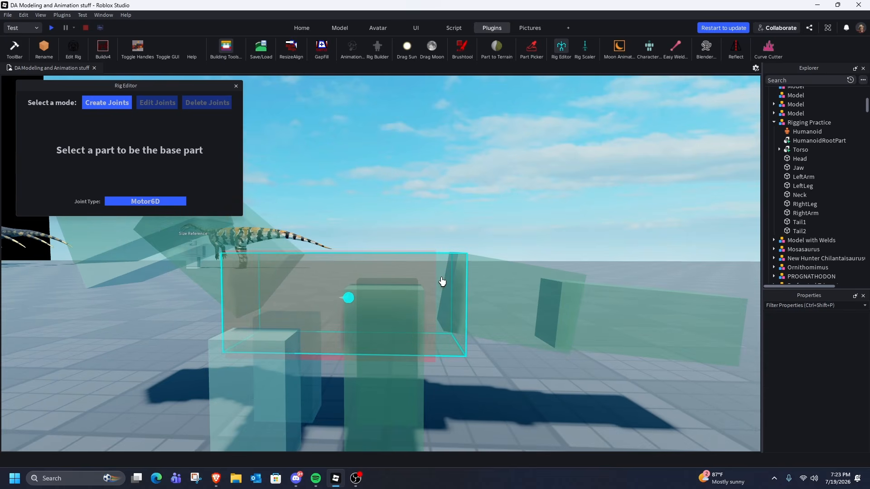
{"action": "scroll", "coordinate": [442, 282], "scroll_direction": "down", "scroll_amount": 1}
{"action": "right_click_drag", "start_coordinate": [455, 233], "coordinate": [453, 233]}
{"action": "key", "text": "d"}
{"action": "scroll", "coordinate": [453, 233], "scroll_direction": "up", "scroll_amount": 2}
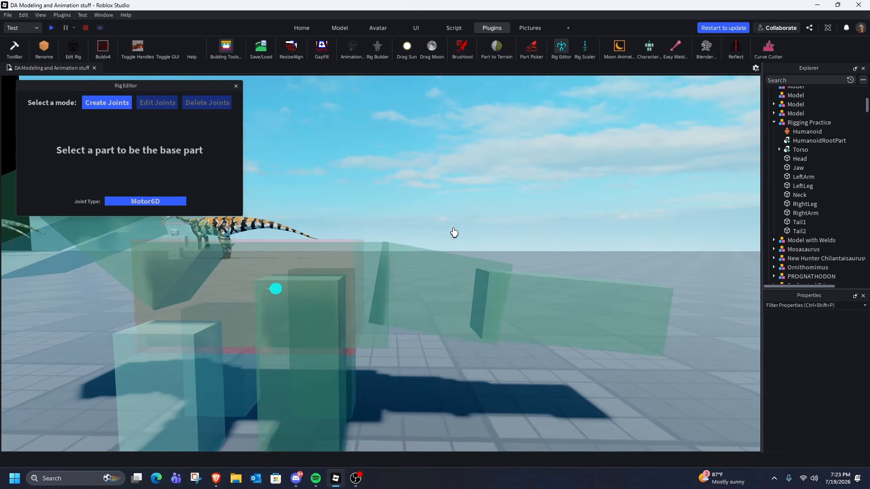
{"action": "left_click", "coordinate": [359, 281]}
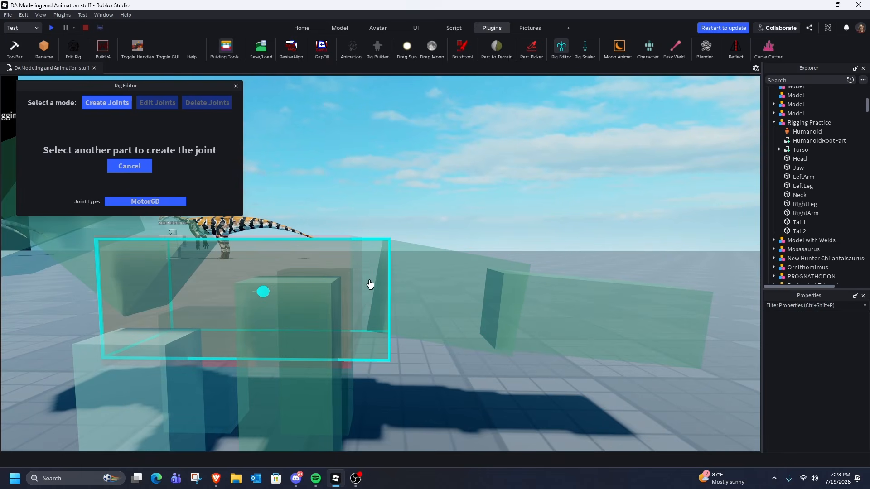
{"action": "left_click", "coordinate": [436, 284]}
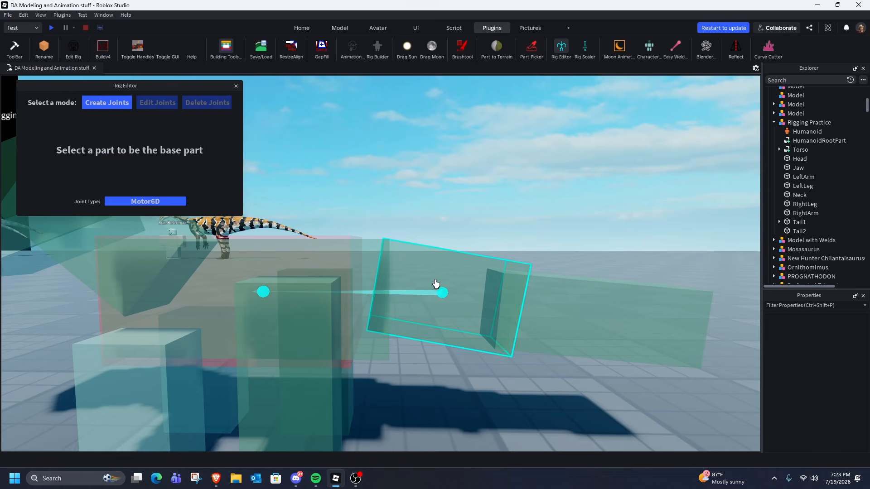
- Examine the joint between the Torso and Tail1 and compare it with the adjoining blocks from the side
{"action": "key", "text": "q"}
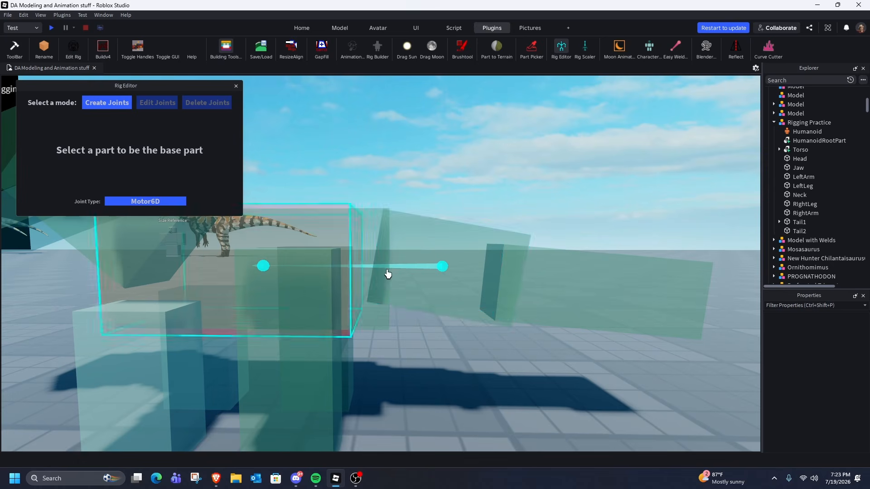
{"action": "key", "text": "s"}
{"action": "key", "text": "w"}
{"action": "key", "text": "d"}
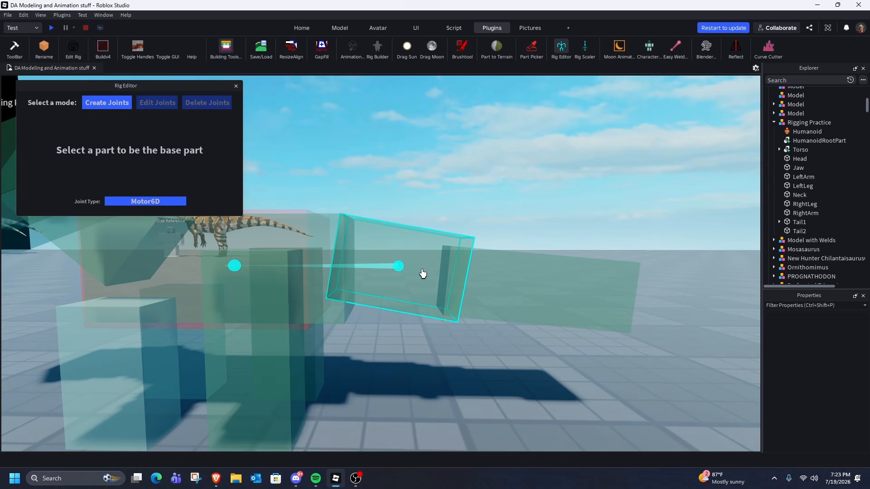
{"action": "key", "text": "d"}
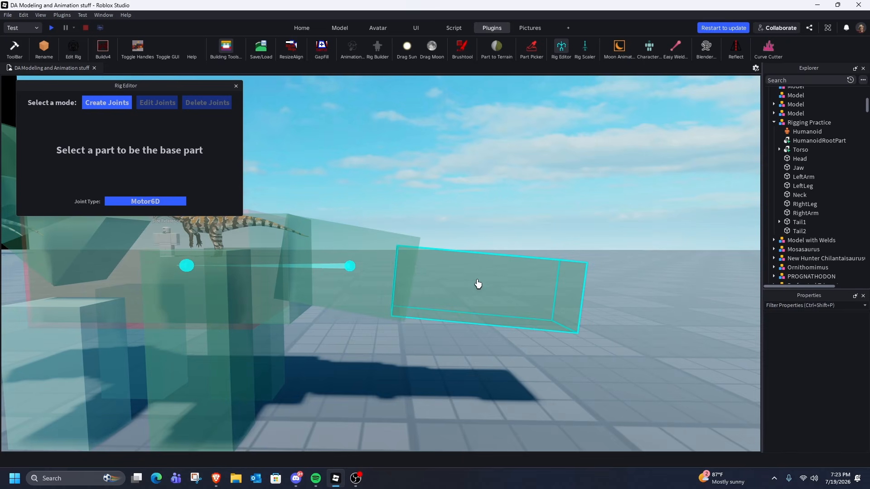
{"action": "key", "text": "a"}
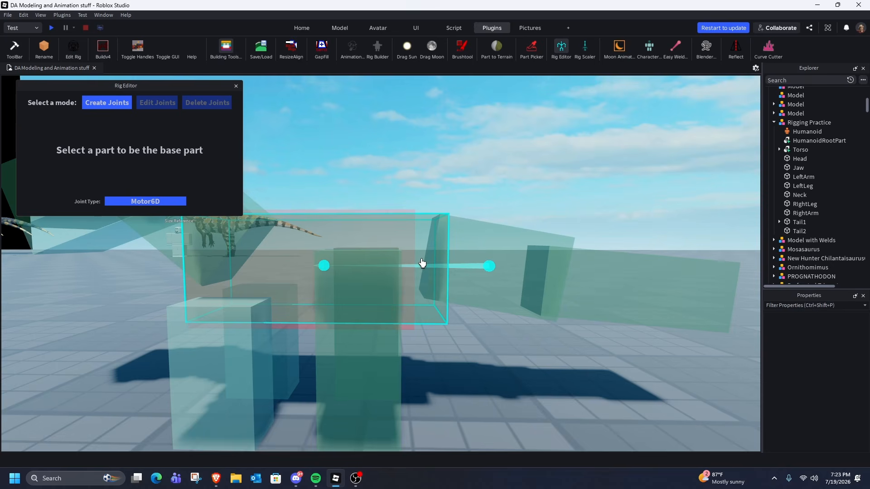
{"action": "key", "text": "d"}
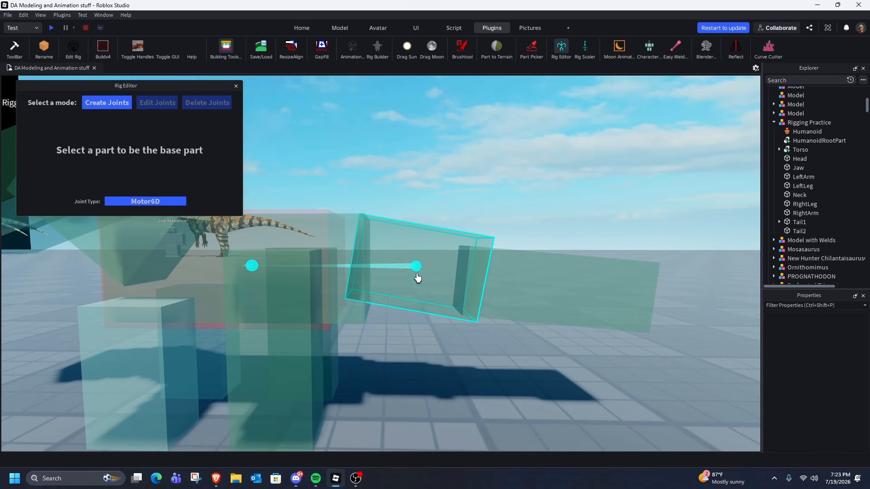
{"action": "key", "text": "a"}
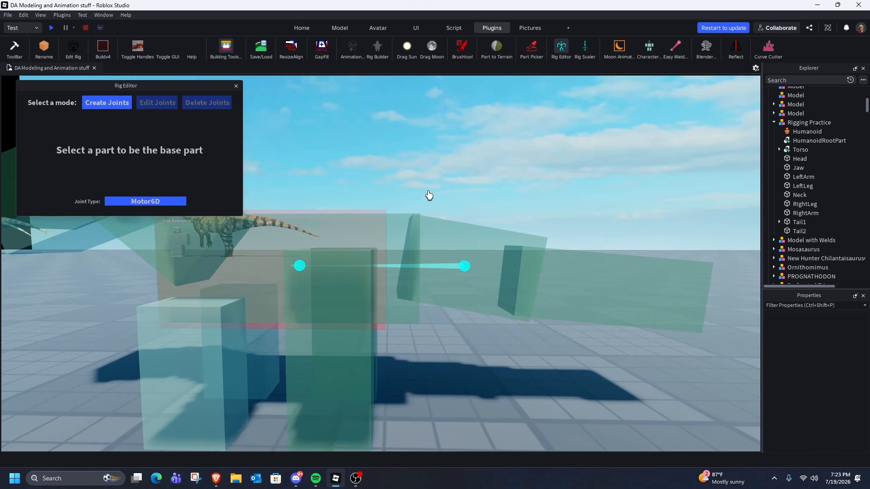
{"action": "key", "text": "w"}
{"action": "key", "text": "d"}
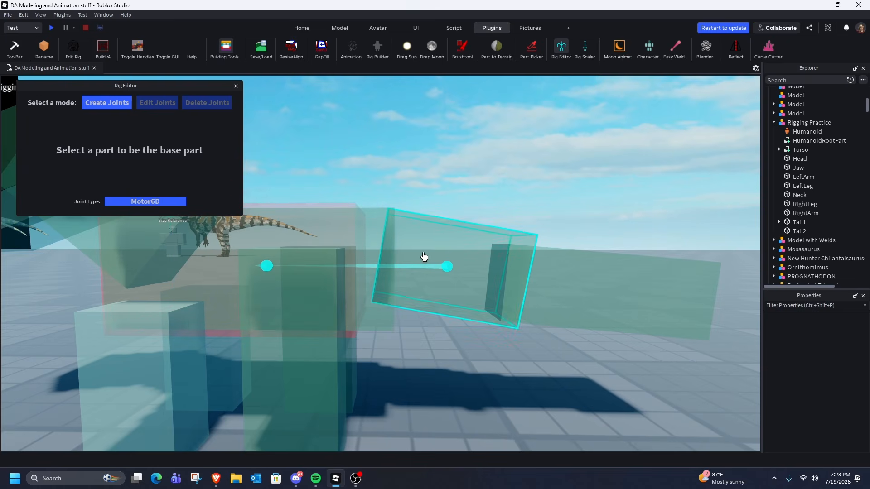
- Create a Motor6D joint from Tail1 as base part to the end tail segment, Tail2
{"action": "key", "text": "d"}
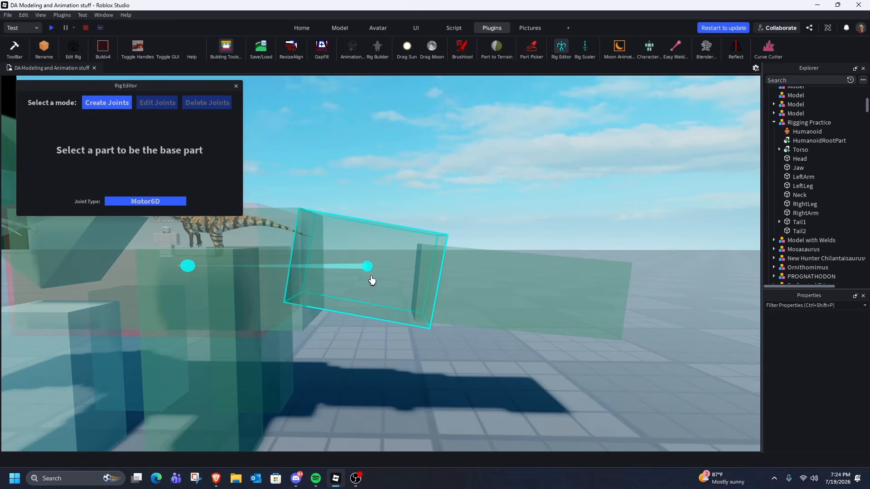
{"action": "key", "text": "d"}
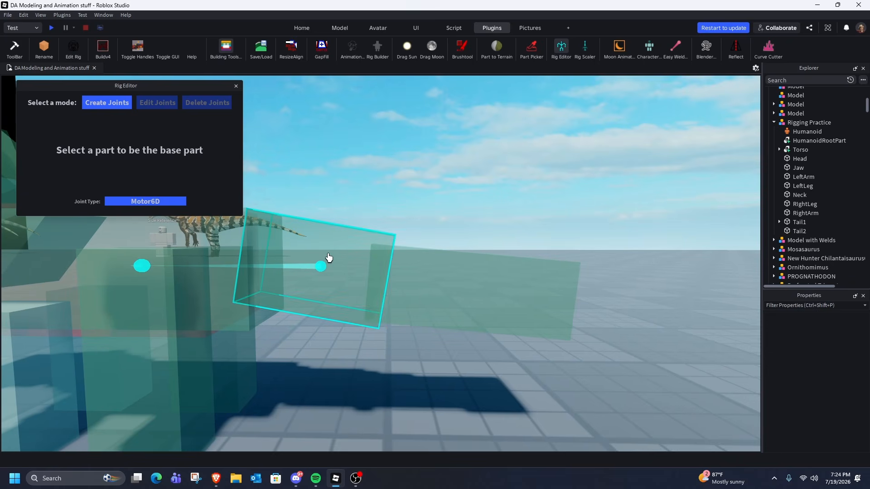
{"action": "left_click", "coordinate": [323, 256]}
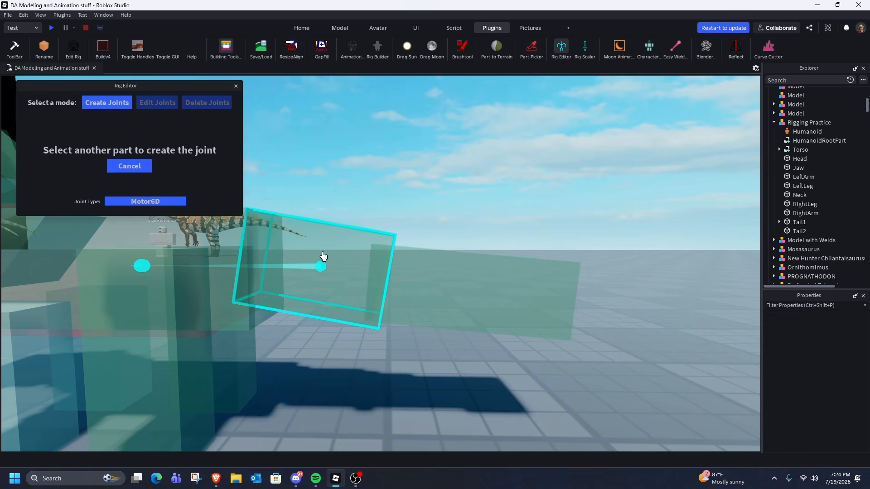
{"action": "left_click", "coordinate": [448, 292]}
- Inspect the joint chain from the Torso through Tail1 to Tail2, including a close view of Tail1's joint point
{"action": "key", "text": "s"}
{"action": "key", "text": "a"}
{"action": "key", "text": "w"}
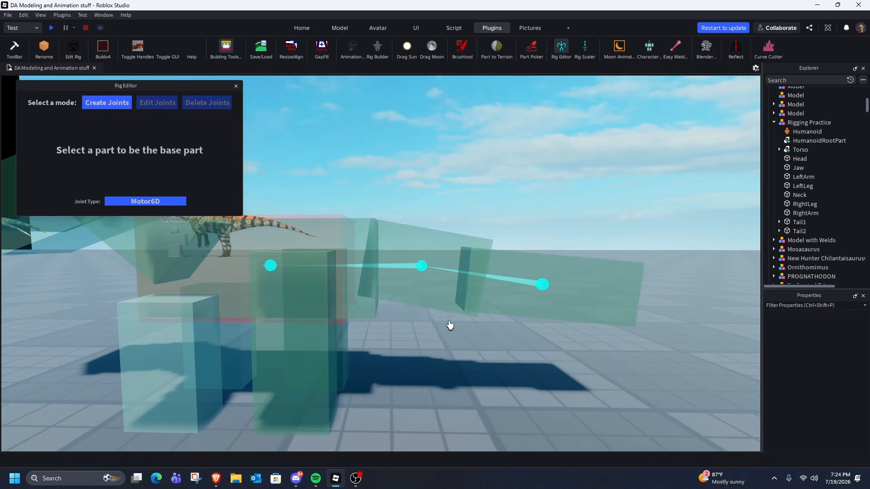
{"action": "key", "text": "d"}
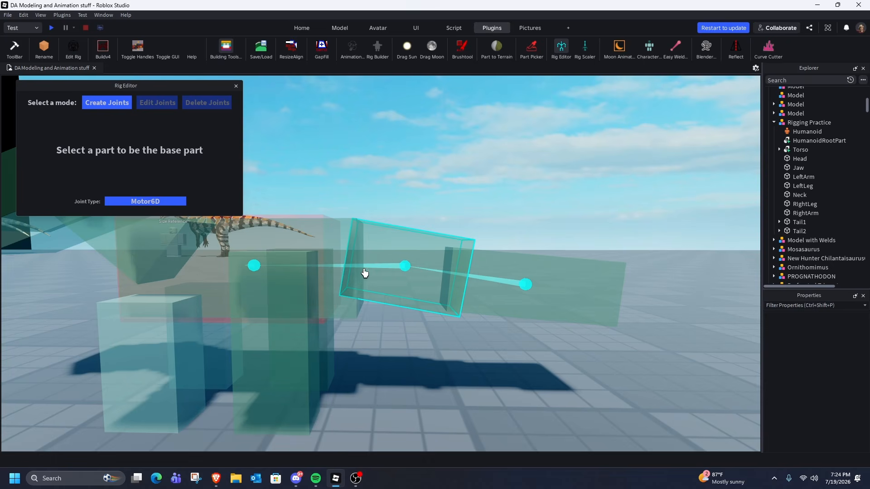
{"action": "key", "text": "w"}
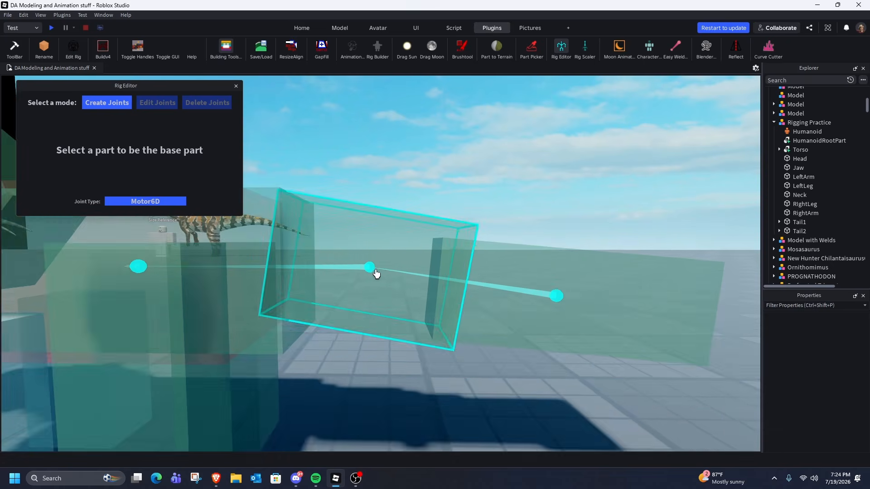
{"action": "key", "text": "w"}
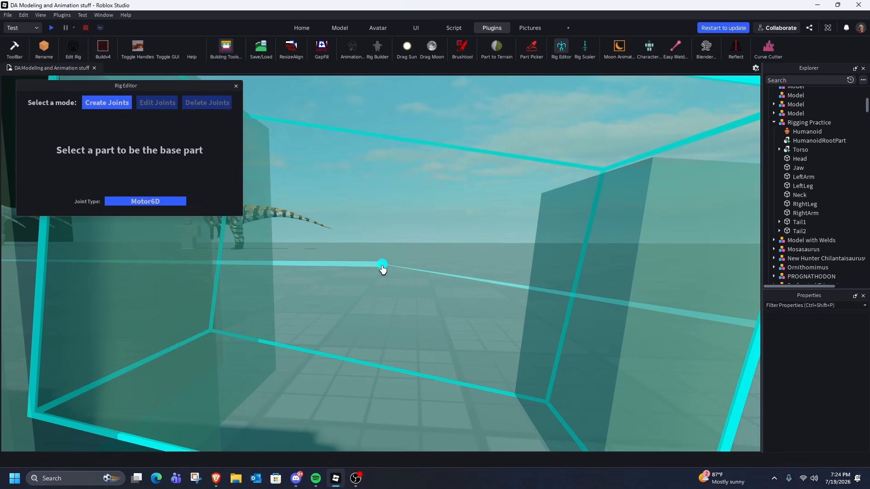
{"action": "right_click_drag", "start_coordinate": [382, 266], "coordinate": [390, 256]}
{"action": "key", "text": "s"}
{"action": "key", "text": "a"}
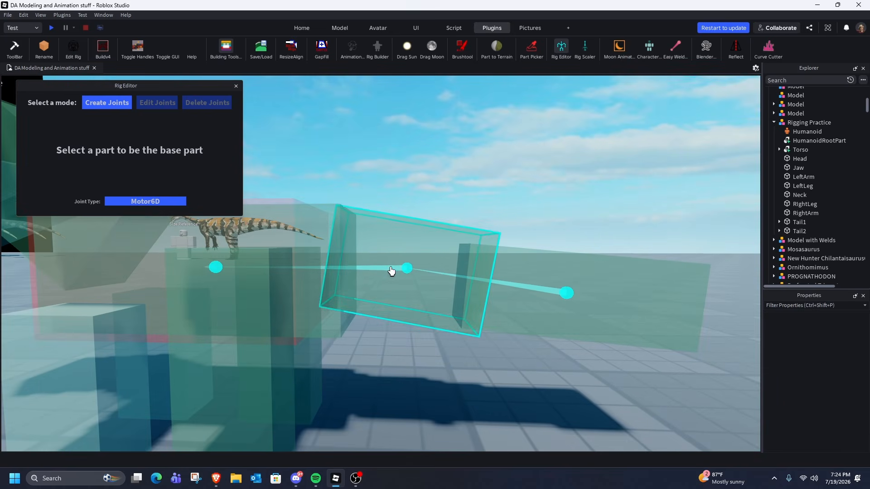
{"action": "key", "text": "d"}
{"action": "key", "text": "q"}
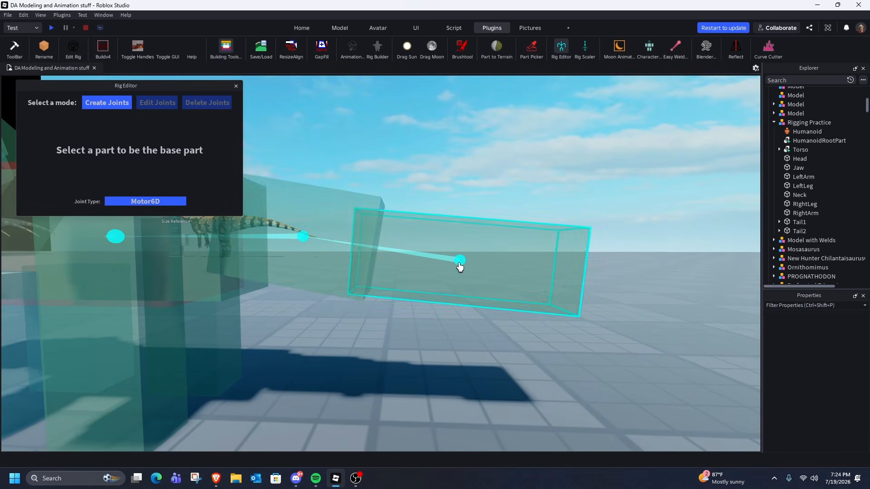
{"action": "key", "text": "a"}
{"action": "key", "text": "s"}
{"action": "key", "text": "a"}
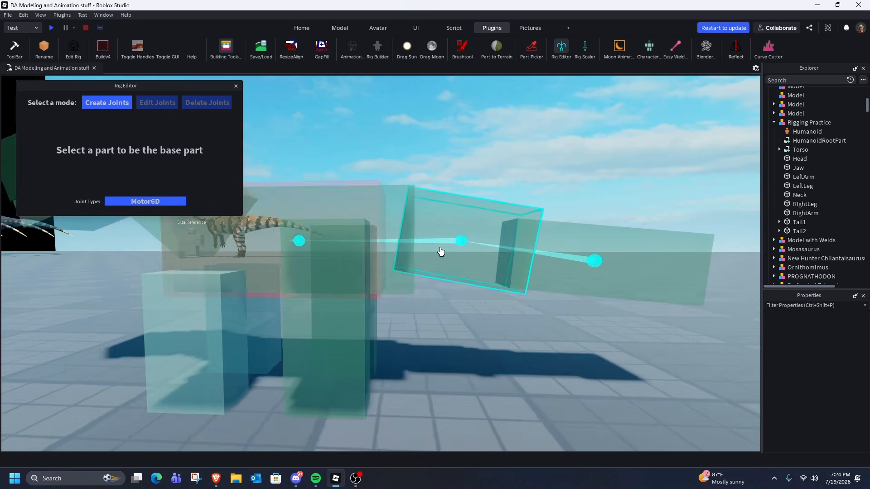
- Create Motor6D joints from the Torso as base part to the LeftLeg and to the RightLeg
{"action": "key", "text": "e"}
{"action": "mouse_move", "coordinate": [458, 358]}
{"action": "right_mouse_down"}
{"action": "mouse_move", "coordinate": [462, 367]}
{"action": "mouse_move", "coordinate": [464, 345]}
{"action": "right_mouse_up"}
{"action": "key", "text": "s"}
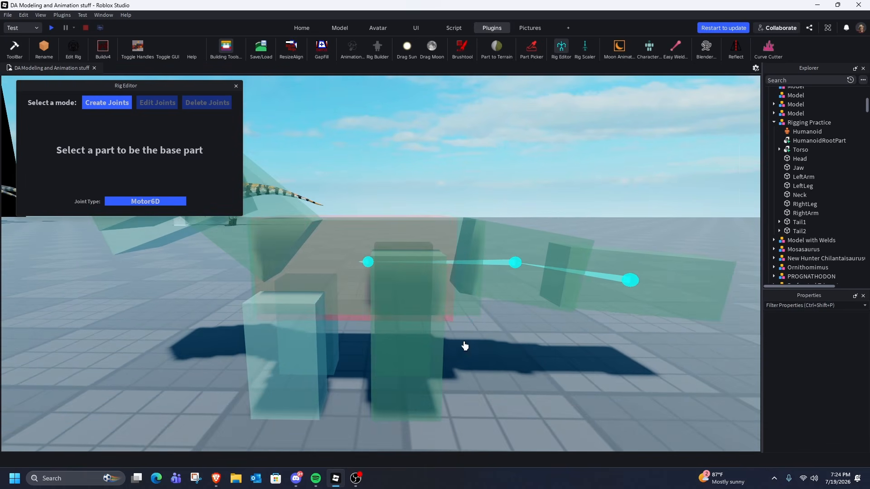
{"action": "key", "text": "q"}
{"action": "left_click", "coordinate": [467, 288]}
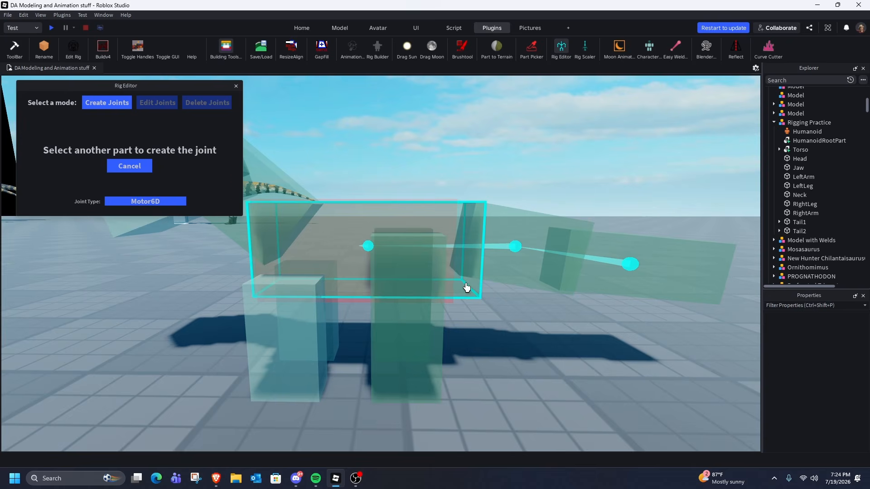
{"action": "key", "text": "a"}
{"action": "right_click_drag", "start_coordinate": [406, 345], "coordinate": [451, 351]}
{"action": "left_click", "coordinate": [433, 337]}
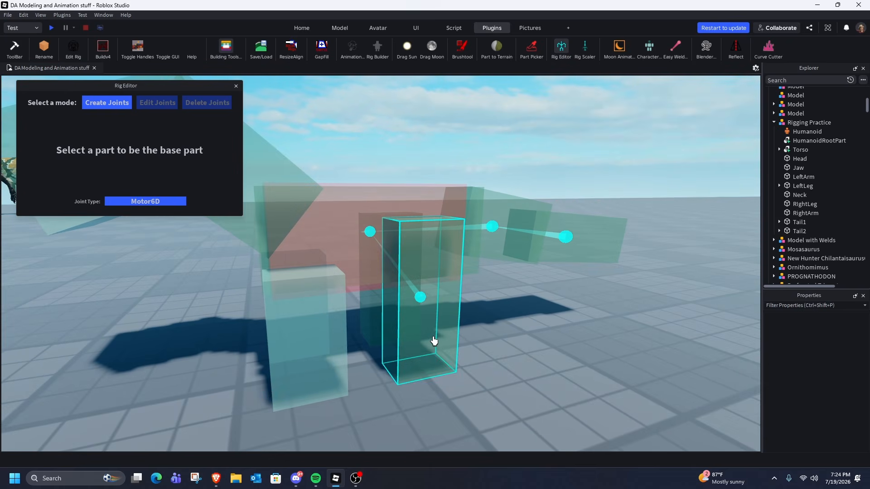
{"action": "left_click", "coordinate": [466, 272]}
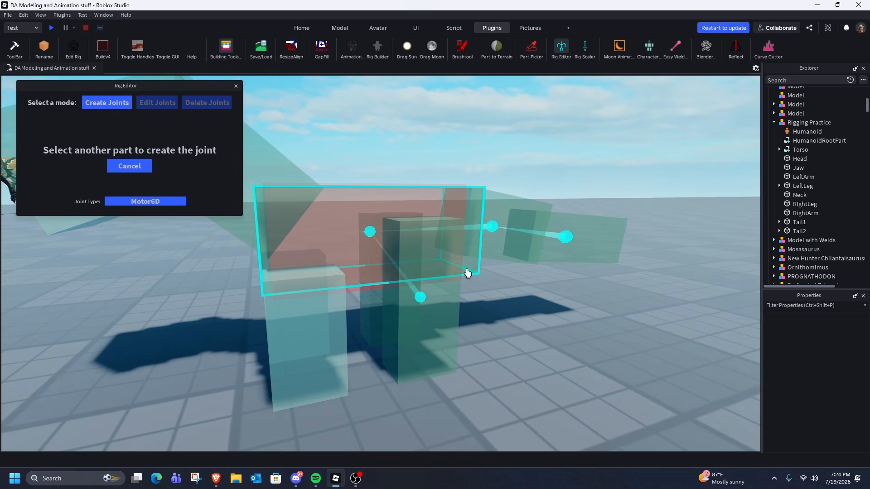
{"action": "left_click", "coordinate": [371, 314]}
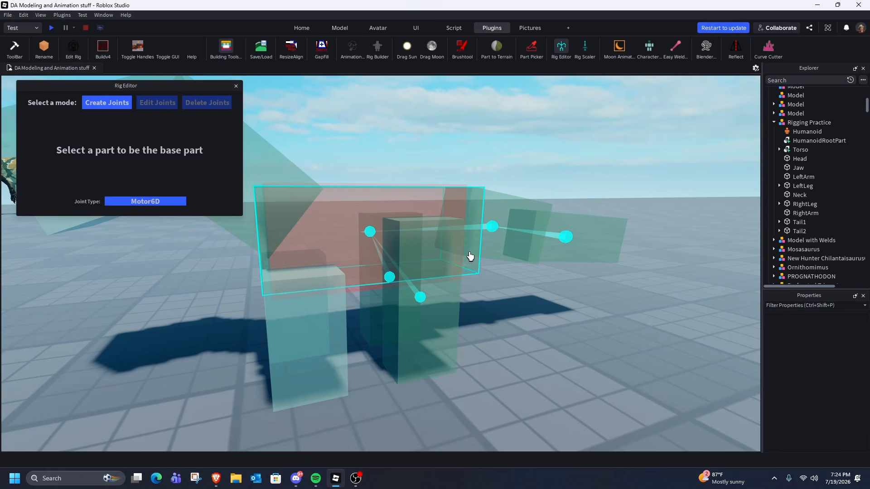
- Create Motor6D joints from the Torso as base part to both front limbs, LeftArm and RightArm
{"action": "left_click", "coordinate": [469, 253]}
{"action": "key", "text": "a"}
{"action": "left_click", "coordinate": [423, 340]}
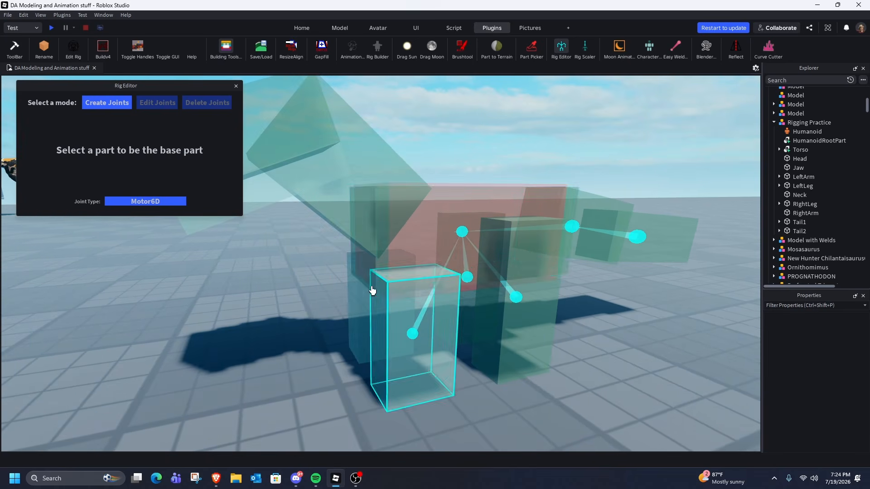
{"action": "left_click", "coordinate": [367, 282]}
{"action": "left_click", "coordinate": [356, 306]}
- Create a Motor6D joint from the Torso as base part to the Neck
{"action": "right_click_drag", "start_coordinate": [461, 322], "coordinate": [456, 322]}
{"action": "key", "text": "s"}
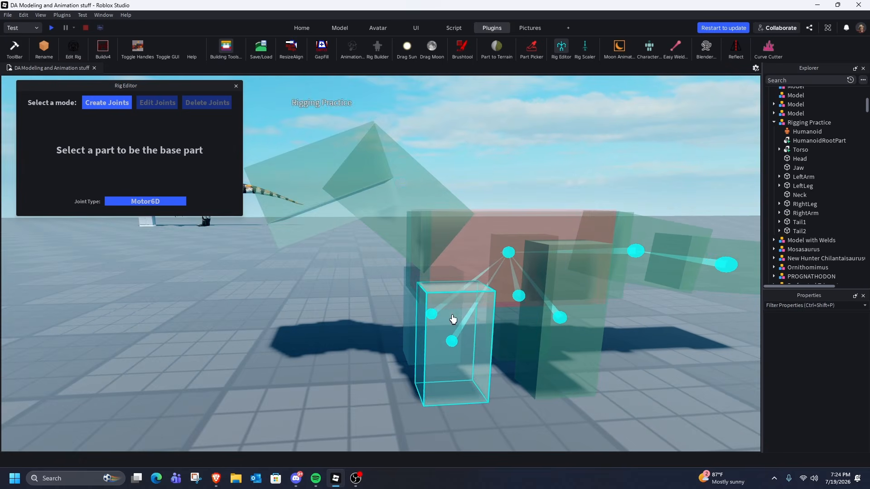
{"action": "key", "text": "e"}
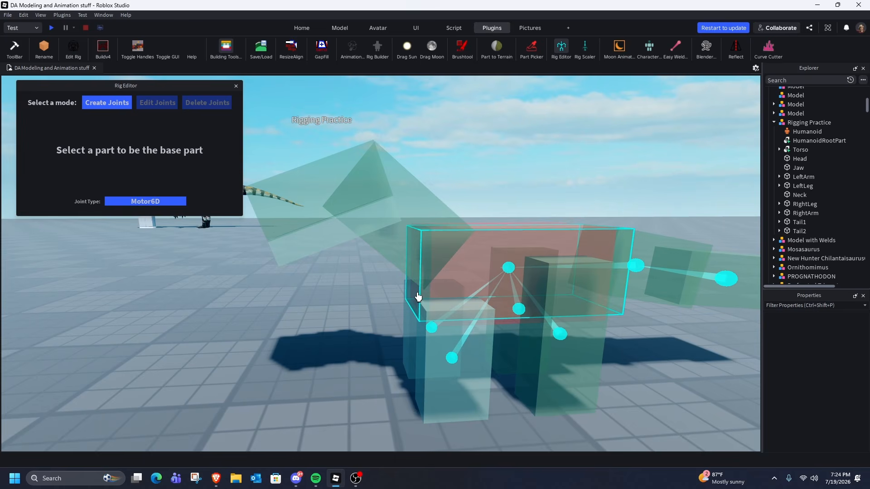
{"action": "left_click", "coordinate": [418, 296]}
{"action": "left_click", "coordinate": [425, 202]}
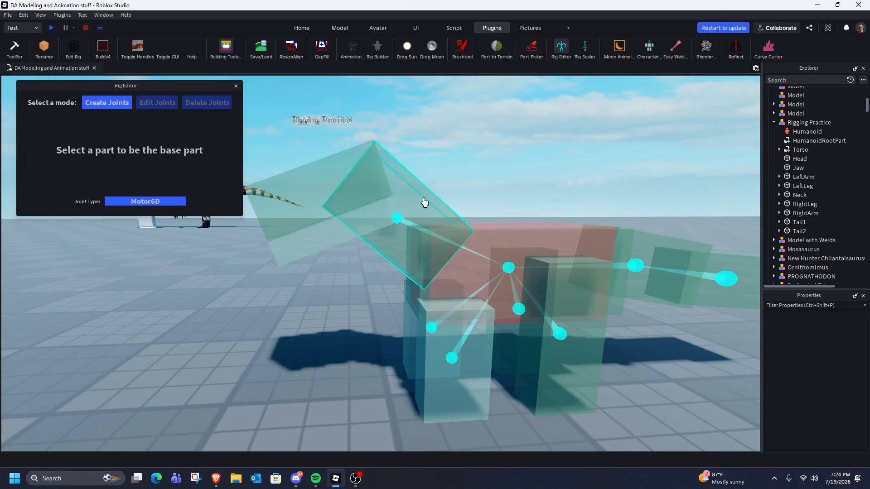
- Create a Motor6D joint from the Neck as base part to the Head
{"action": "key", "text": "w"}
{"action": "key", "text": "d"}
{"action": "right_click_drag", "start_coordinate": [416, 206], "coordinate": [407, 223]}
{"action": "key", "text": "e"}
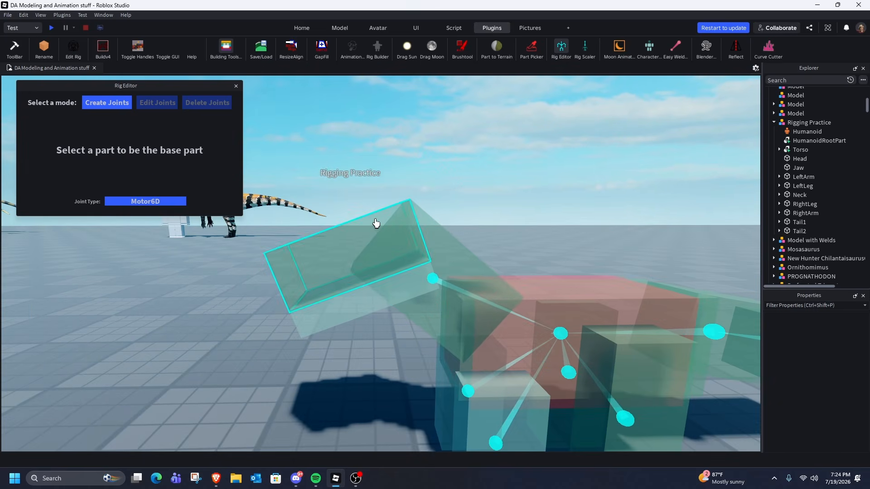
{"action": "key", "text": "q"}
{"action": "key", "text": "d"}
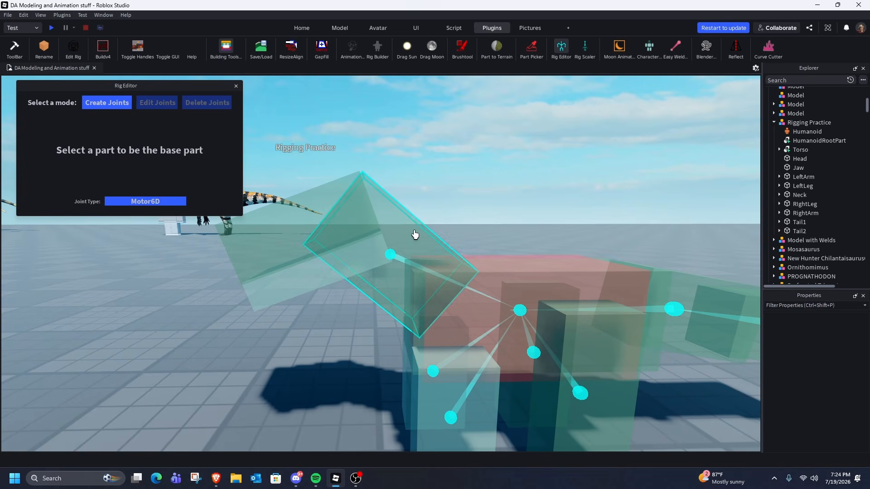
{"action": "left_click", "coordinate": [409, 234]}
{"action": "left_click", "coordinate": [314, 197]}
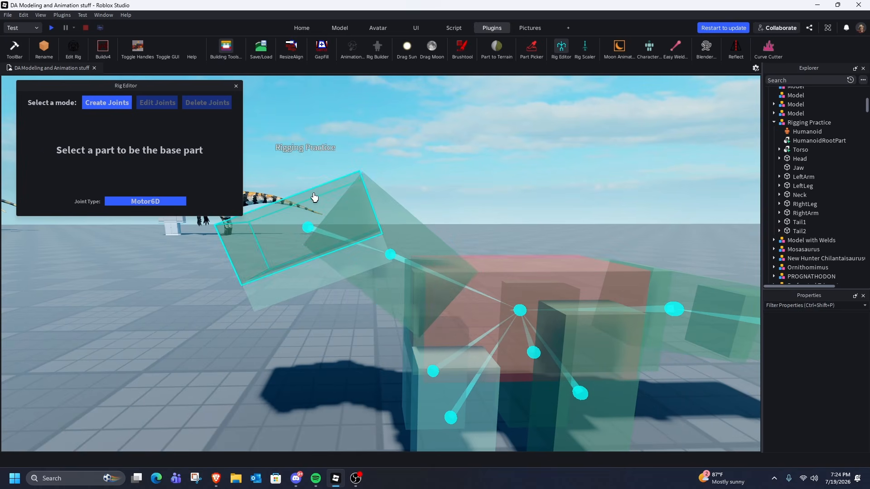
- Create a Motor6D joint from the Head as base part to the Jaw
{"action": "key", "text": "w"}
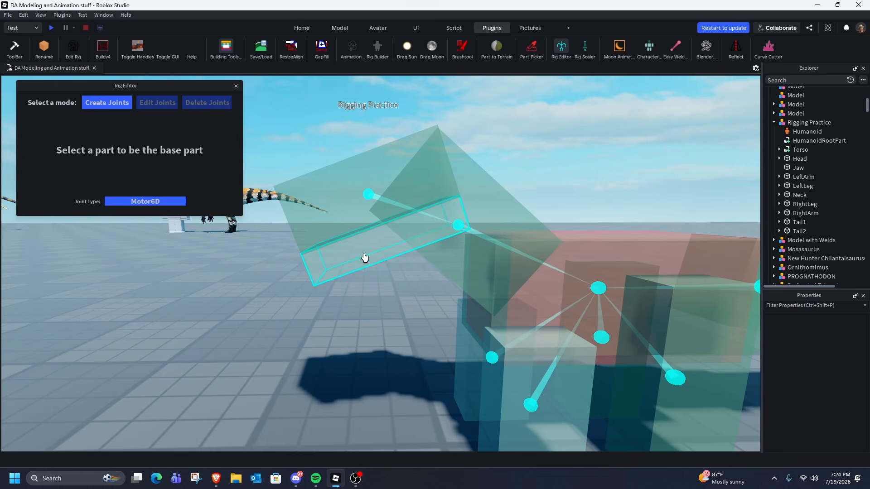
{"action": "key", "text": "d"}
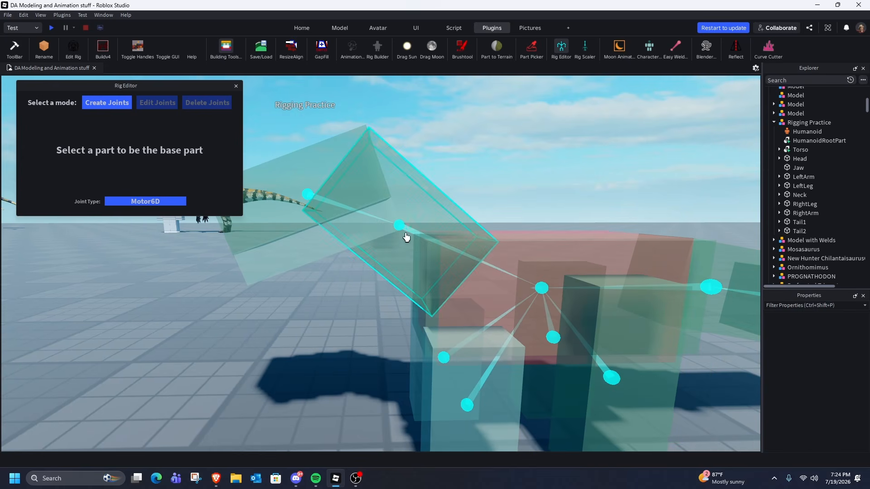
{"action": "key", "text": "a"}
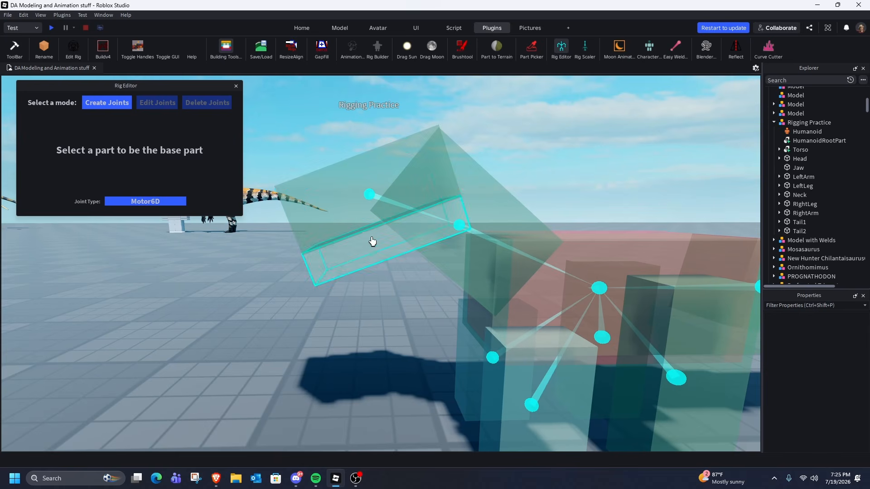
{"action": "left_click", "coordinate": [352, 212]}
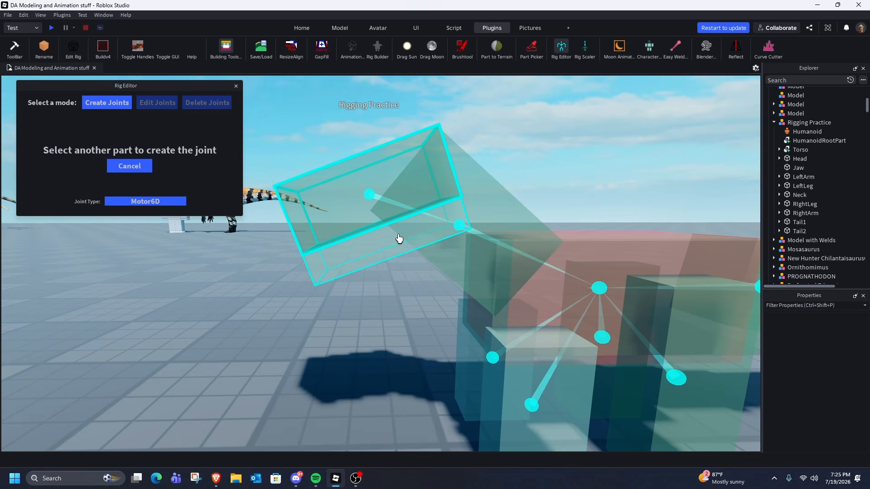
{"action": "left_click", "coordinate": [372, 252]}
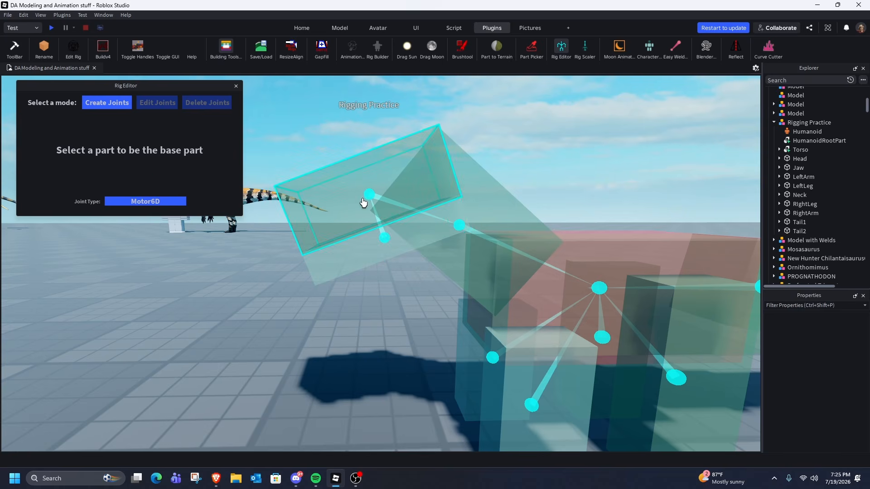
- Close the Rig Editor and load the Rigging Practice rig into the Clip Editor for an animation test
{"action": "left_click", "coordinate": [235, 86]}
{"action": "key", "text": "s"}
{"action": "key", "text": "d"}
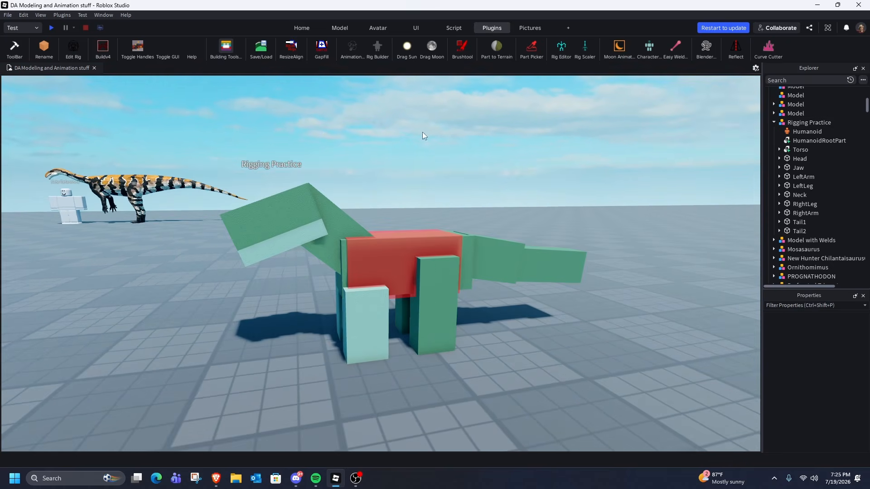
{"action": "left_click", "coordinate": [378, 28]}
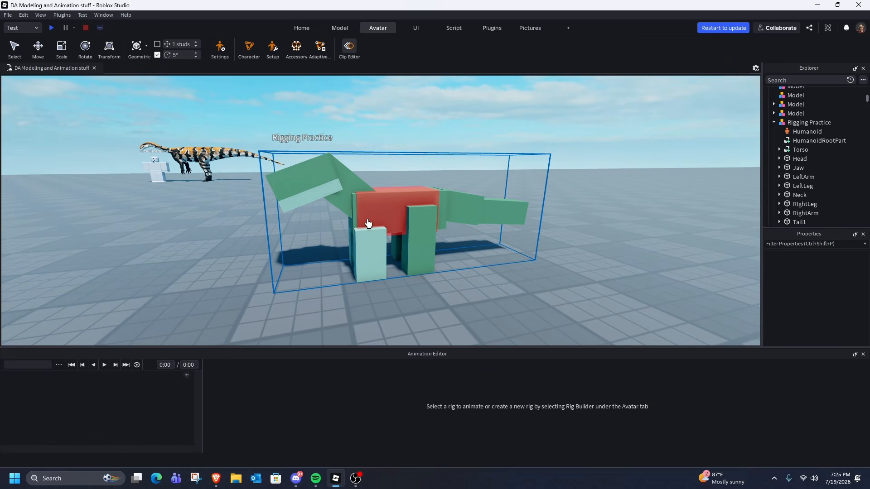
{"action": "left_click", "coordinate": [370, 224]}
- Test the new joints by rotating the Neck, Head and Jaw at the start of the timeline
{"action": "left_click", "coordinate": [349, 184]}
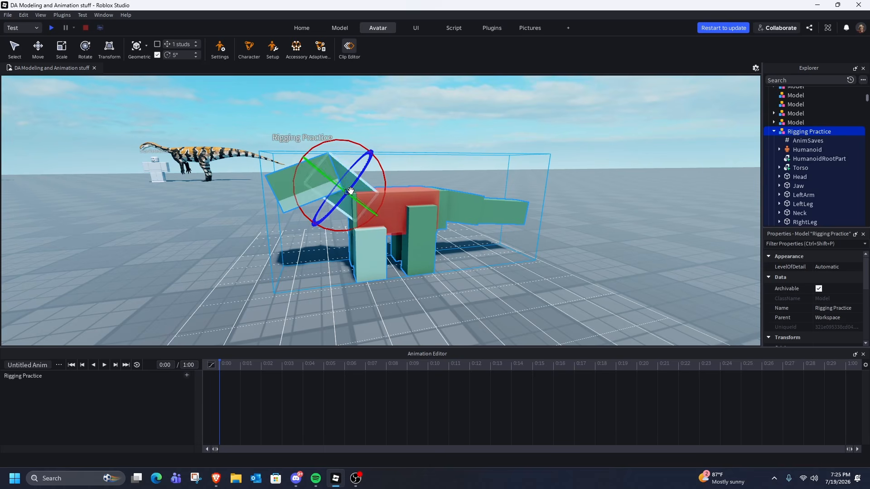
{"action": "left_click_drag", "start_coordinate": [354, 151], "coordinate": [337, 195]}
{"action": "left_click", "coordinate": [348, 152]}
{"action": "left_click", "coordinate": [321, 171]}
{"action": "left_click", "coordinate": [312, 202]}
{"action": "left_click", "coordinate": [351, 188]}
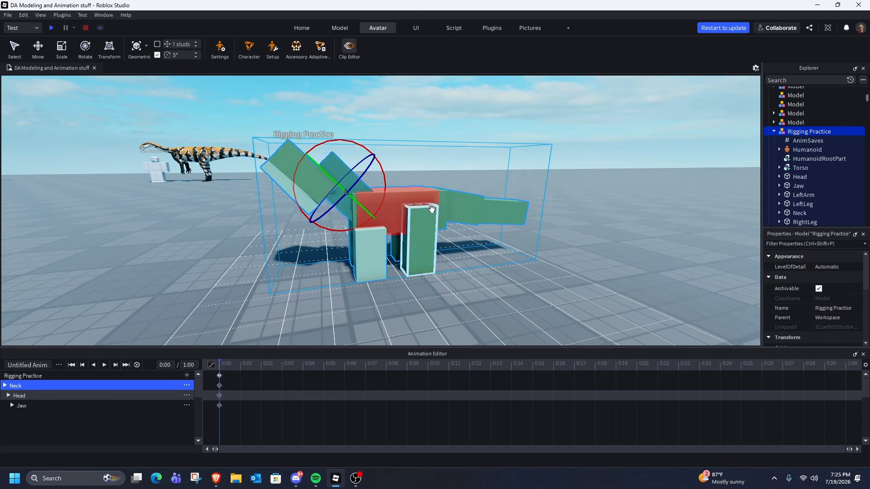
- Test the tail joints by rotating Tail1 and Tail2 upward at the start of the timeline
{"action": "key", "text": "w"}
{"action": "key", "text": "d"}
{"action": "left_click", "coordinate": [390, 210]}
{"action": "left_click_drag", "start_coordinate": [415, 187], "coordinate": [379, 157]}
{"action": "left_click", "coordinate": [431, 167]}
{"action": "left_click", "coordinate": [470, 287]}
{"action": "key", "text": "d"}
{"action": "key", "text": "w"}
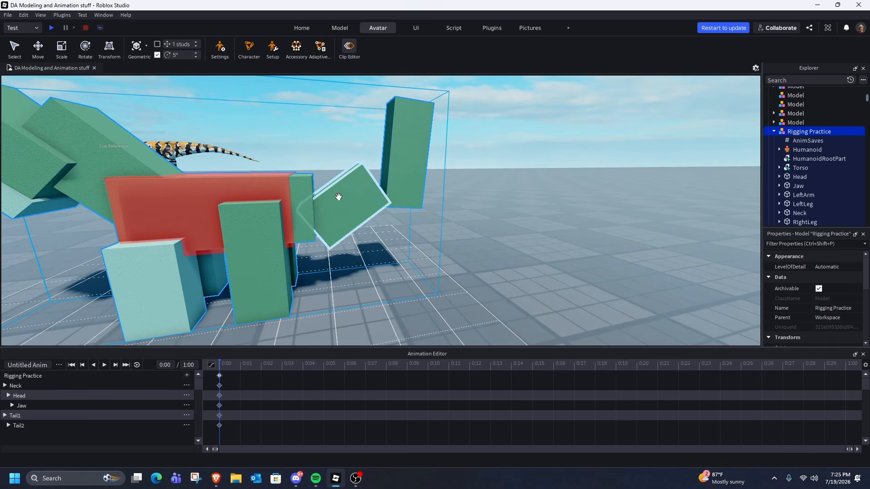
- Close the Clip Editor to discard the test pose and deselect the rig
{"action": "key", "text": "s"}
{"action": "key", "text": "a"}
{"action": "left_click", "coordinate": [349, 51]}
{"action": "left_click", "coordinate": [450, 151]}
{"action": "key", "text": "w"}
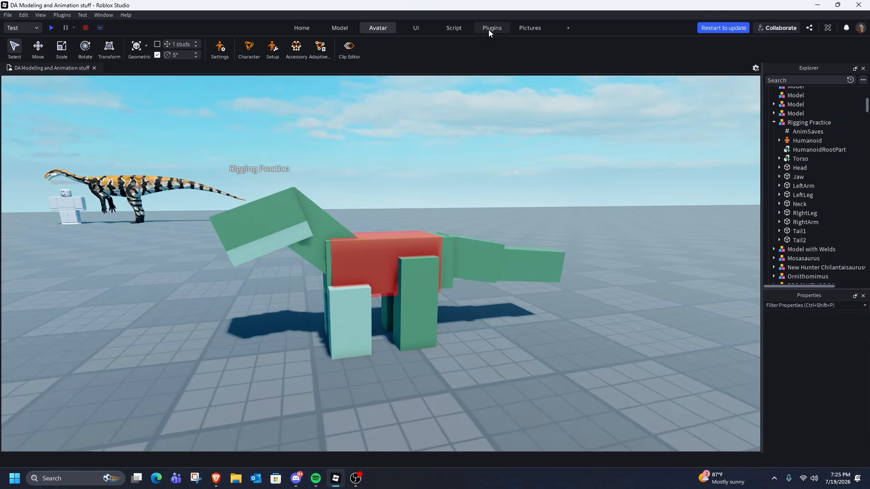
- Reopen the Rig Editor and load the Rigging Practice dinosaur as the rig to modify
{"action": "left_click", "coordinate": [490, 29]}
{"action": "left_click", "coordinate": [562, 47]}
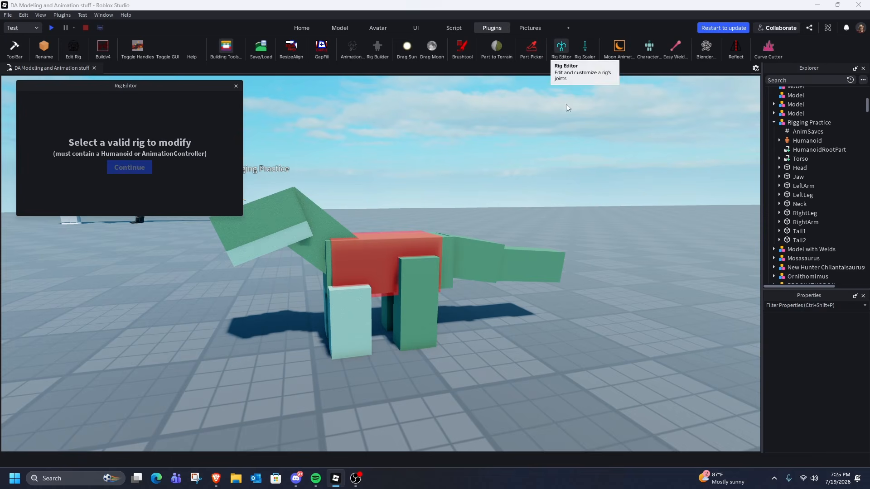
{"action": "left_click", "coordinate": [377, 267]}
{"action": "left_click", "coordinate": [129, 169]}
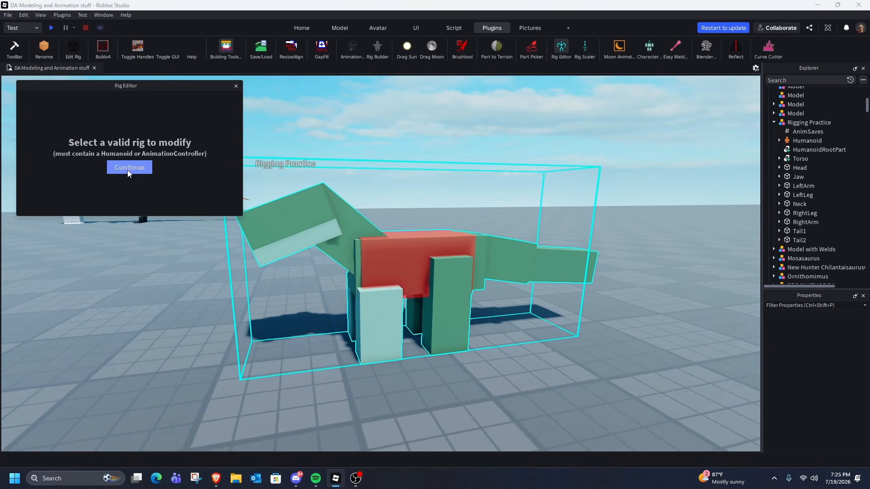
{"action": "right_click_drag", "start_coordinate": [257, 159], "coordinate": [227, 159]}
{"action": "key", "text": "w"}
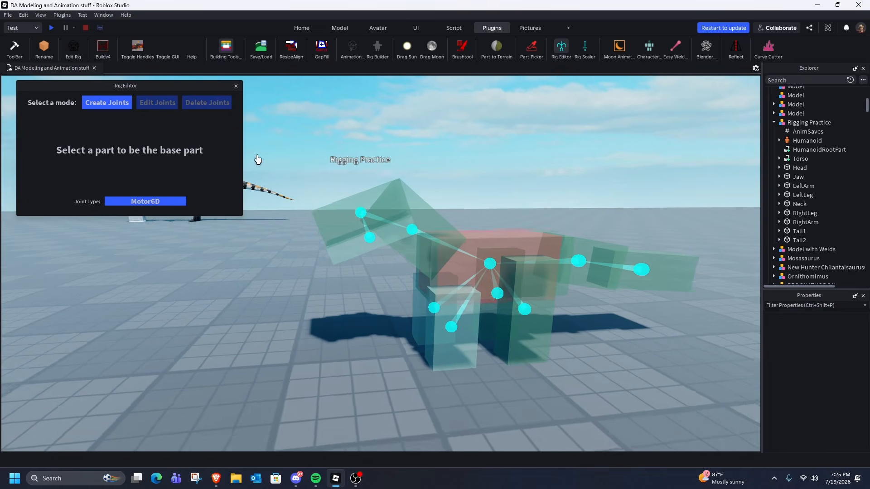
- Switch the Rig Editor to Edit Joints mode and examine the joint positions along the body and tail
{"action": "left_click", "coordinate": [152, 108]}
{"action": "key", "text": "w"}
{"action": "key", "text": "d"}
{"action": "right_click_drag", "start_coordinate": [521, 274], "coordinate": [431, 244]}
{"action": "key", "text": "w"}
{"action": "key", "text": "s"}
{"action": "key", "text": "a"}
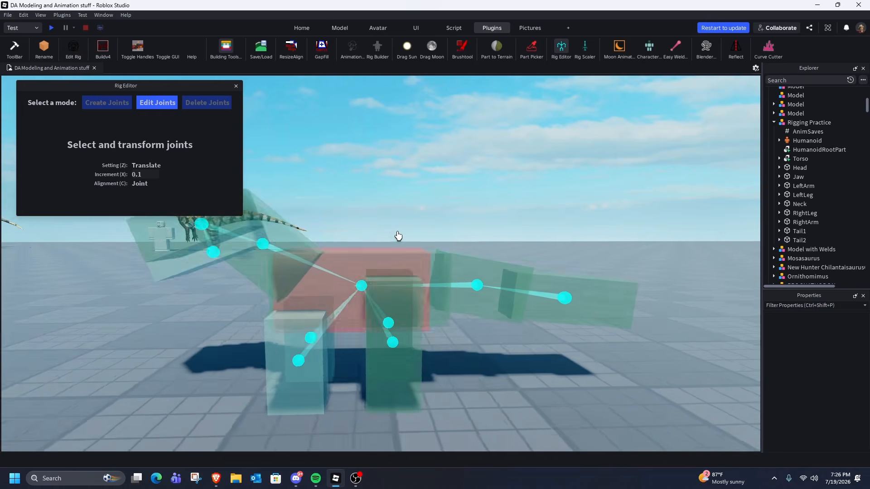
{"action": "key", "text": "d"}
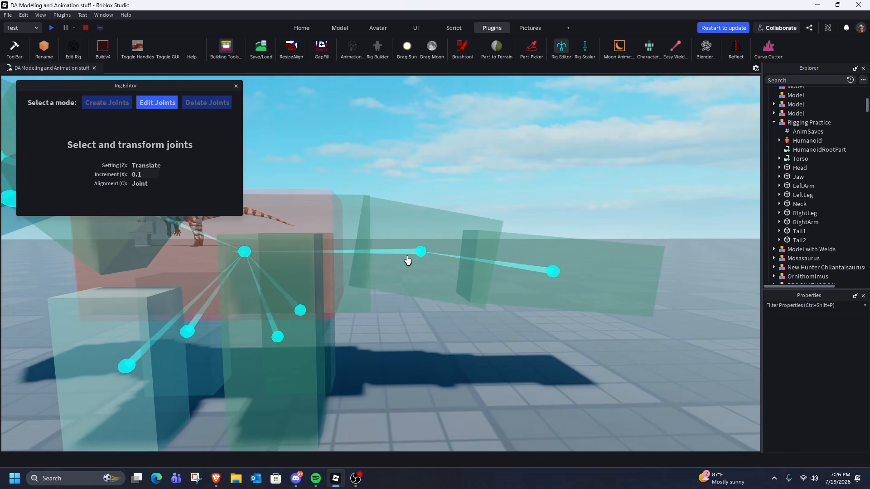
- Move Tail1's joint forward to where the segment meets the Torso and shift it slightly upward
{"action": "left_click", "coordinate": [416, 258]}
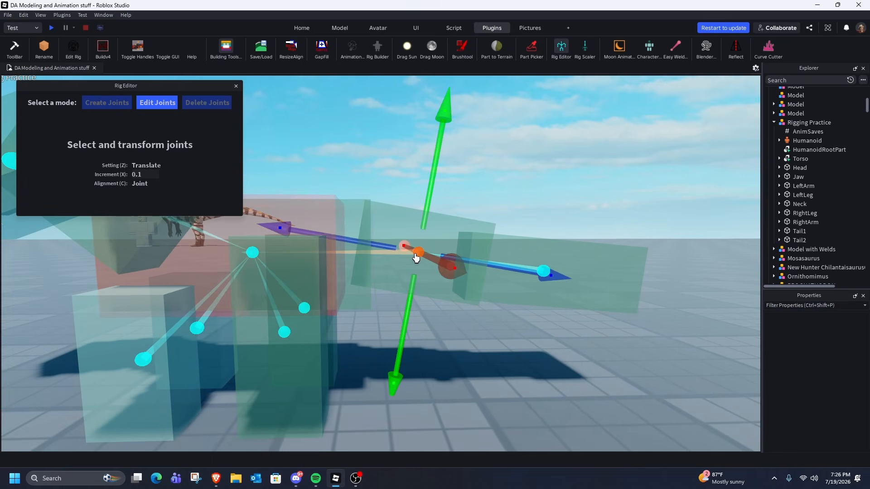
{"action": "scroll", "coordinate": [389, 256], "scroll_direction": "up", "scroll_amount": 3}
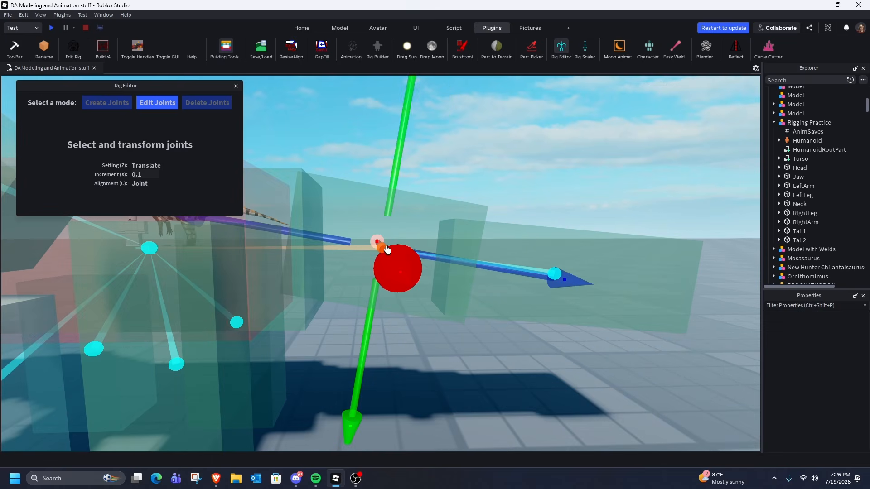
{"action": "scroll", "coordinate": [422, 263], "scroll_direction": "down", "scroll_amount": 5}
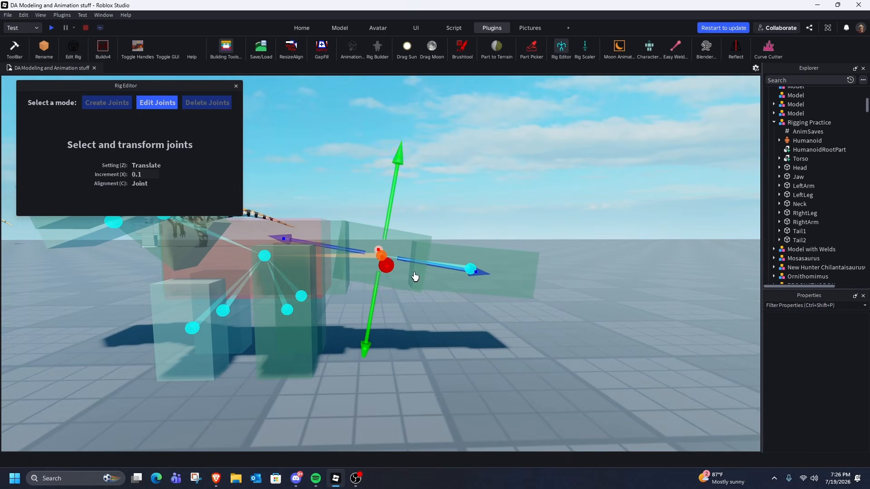
{"action": "scroll", "coordinate": [392, 255], "scroll_direction": "up", "scroll_amount": 3}
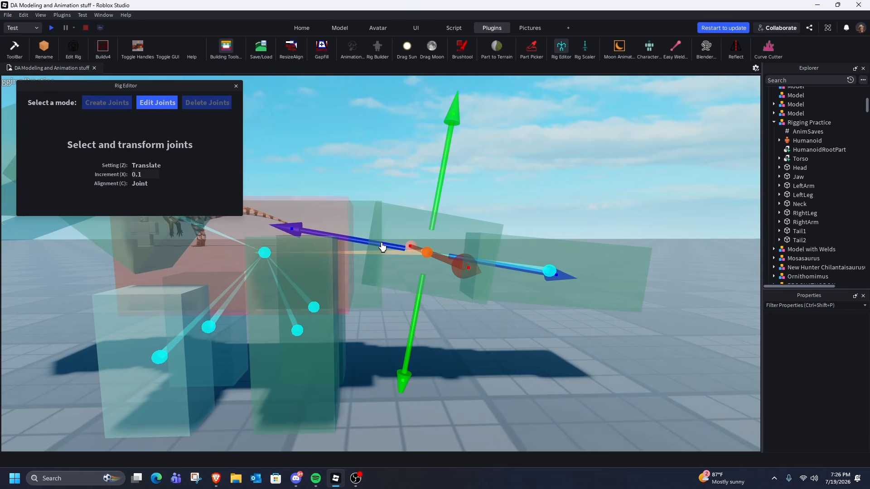
{"action": "left_click_drag", "start_coordinate": [419, 259], "coordinate": [319, 238]}
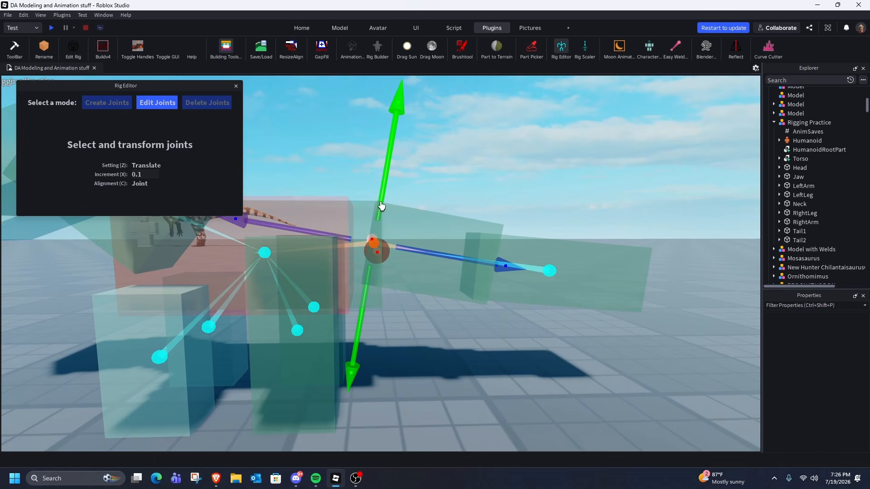
{"action": "left_click_drag", "start_coordinate": [380, 206], "coordinate": [387, 194]}
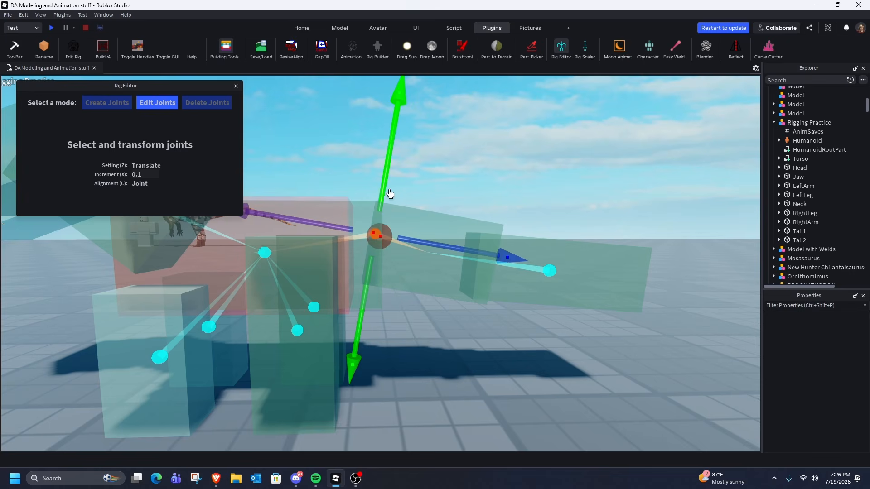
{"action": "left_click", "coordinate": [427, 190]}
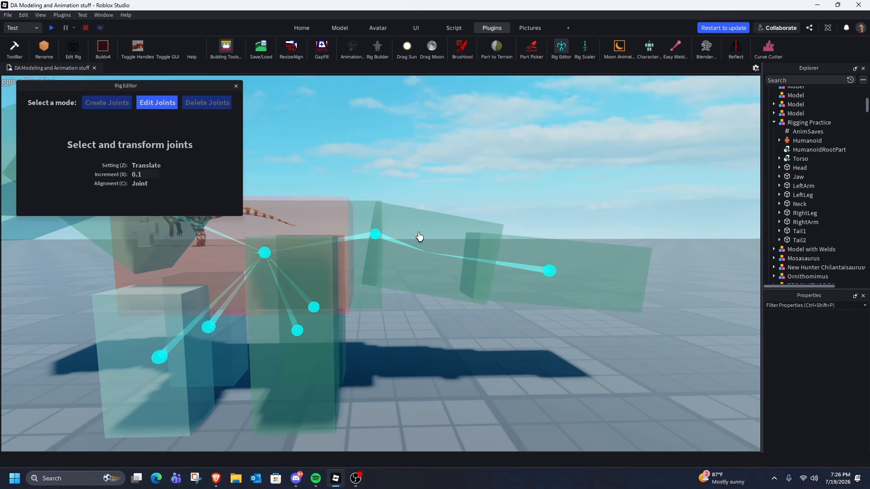
- Move Tail2's joint forward to where the segment meets Tail1 and shift it slightly upward
{"action": "left_click", "coordinate": [376, 235]}
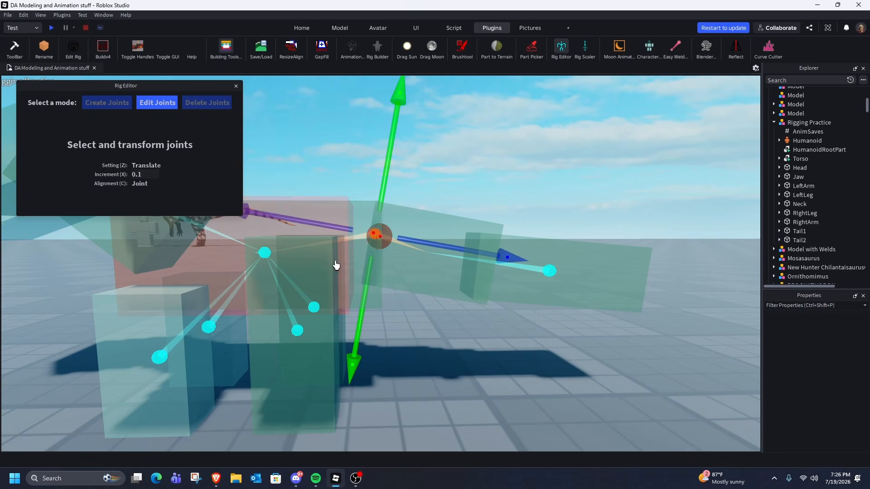
{"action": "left_click", "coordinate": [442, 289]}
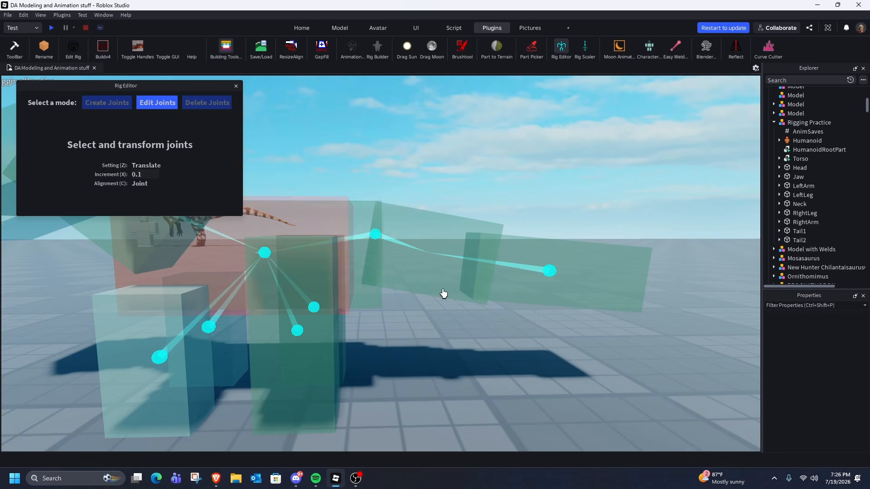
{"action": "key", "text": "d"}
{"action": "right_click_drag", "start_coordinate": [429, 290], "coordinate": [455, 285]}
{"action": "left_click", "coordinate": [477, 280]}
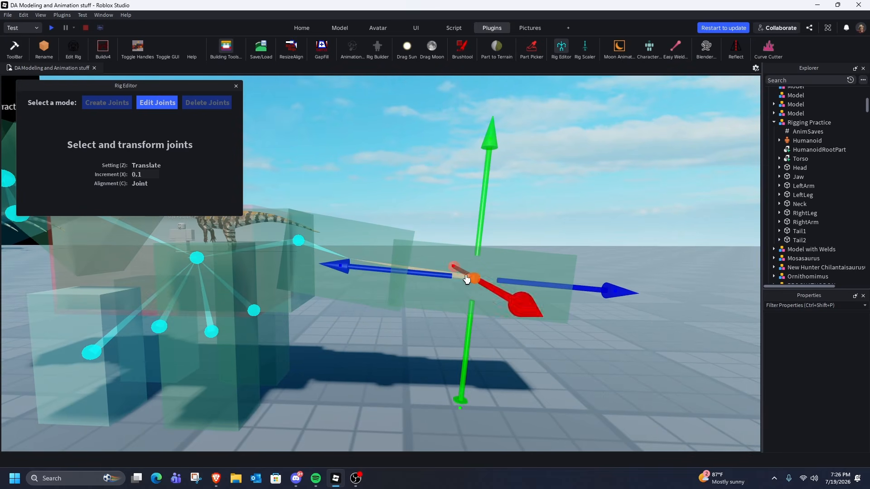
{"action": "left_click_drag", "start_coordinate": [444, 278], "coordinate": [365, 275]}
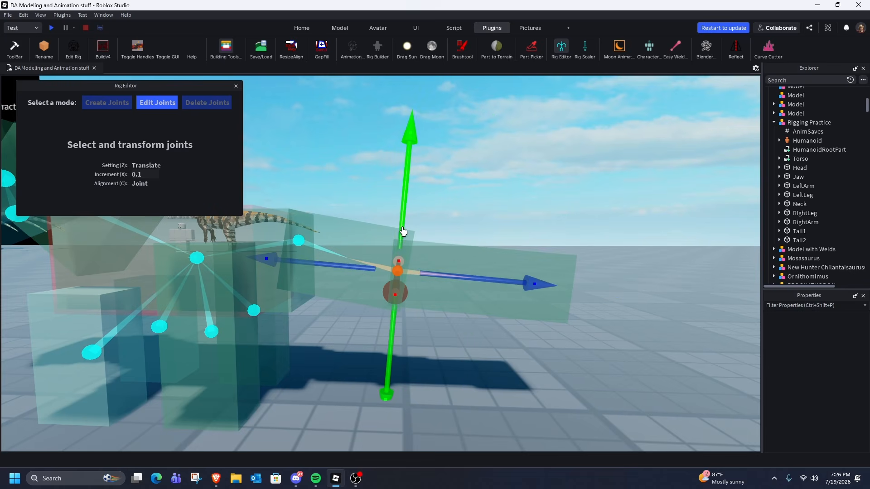
{"action": "left_click_drag", "start_coordinate": [403, 231], "coordinate": [406, 217]}
{"action": "left_click", "coordinate": [433, 217]}
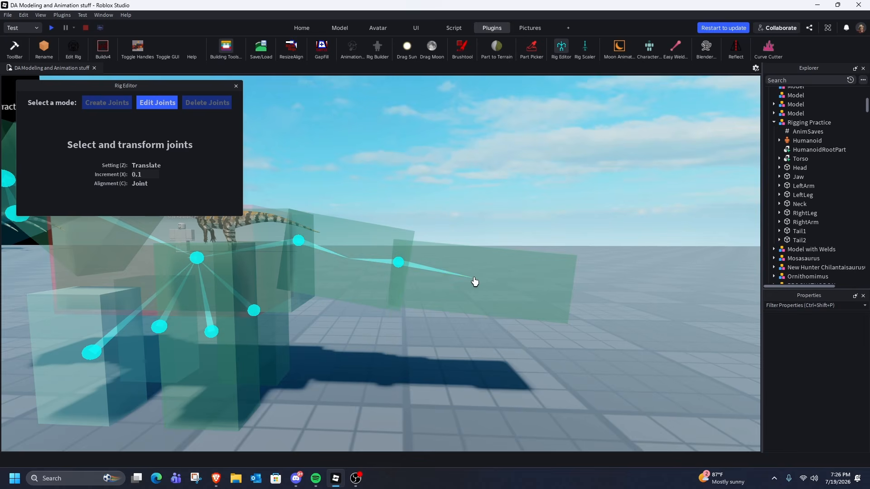
- Close the Rig Editor, open the dinosaur in the Clip Editor, and rotate Tail1 and Tail2 to test their repositioned joints
{"action": "left_click", "coordinate": [236, 86]}
{"action": "left_click", "coordinate": [377, 29]}
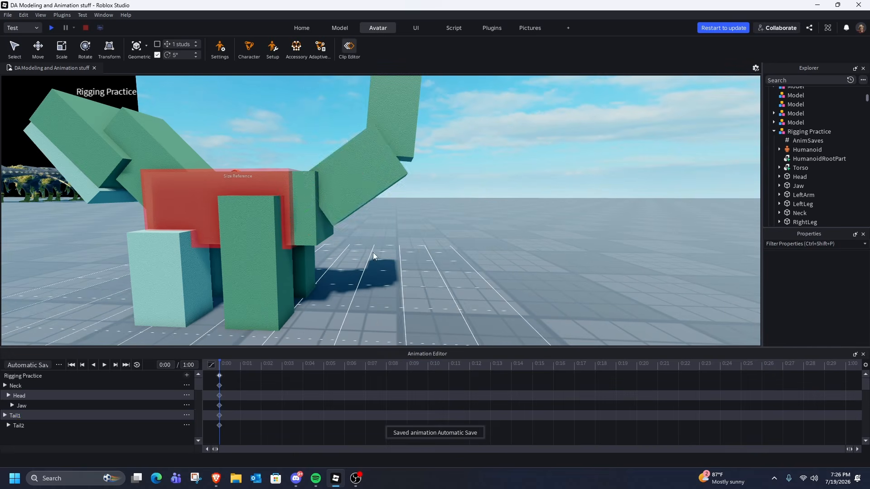
{"action": "left_click", "coordinate": [374, 183]}
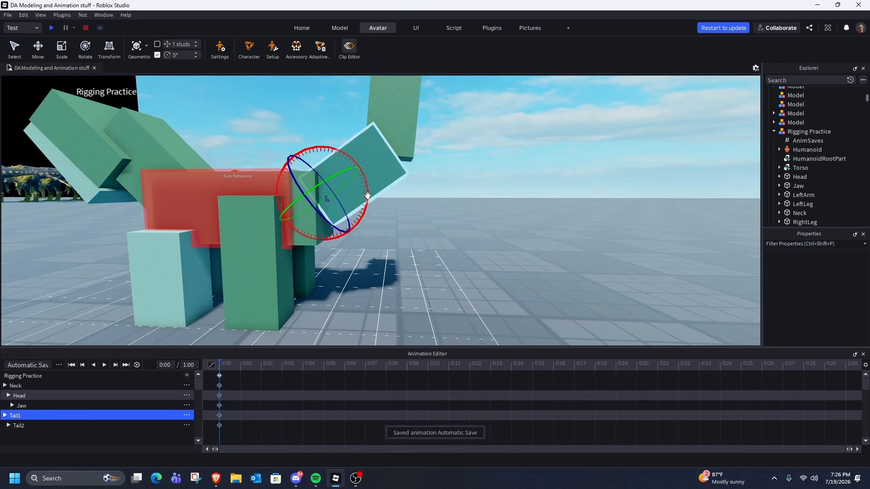
{"action": "left_click_drag", "start_coordinate": [367, 194], "coordinate": [368, 229]}
{"action": "left_click", "coordinate": [431, 189]}
{"action": "mouse_move", "coordinate": [431, 188]}
{"action": "left_mouse_down"}
{"action": "mouse_move", "coordinate": [424, 227]}
{"action": "mouse_move", "coordinate": [439, 204]}
{"action": "mouse_move", "coordinate": [393, 234]}
{"action": "mouse_move", "coordinate": [410, 222]}
{"action": "mouse_move", "coordinate": [417, 196]}
{"action": "left_mouse_up"}
{"action": "left_click", "coordinate": [441, 230]}
- Lower the raised tail by further rotating Tail1 and Tail2, checking how both segments bend at their pivots
{"action": "key", "text": "a"}
{"action": "key", "text": "s"}
{"action": "left_click", "coordinate": [429, 206]}
{"action": "left_click", "coordinate": [468, 165]}
{"action": "mouse_move", "coordinate": [474, 174]}
{"action": "left_mouse_down"}
{"action": "mouse_move", "coordinate": [447, 235]}
{"action": "mouse_move", "coordinate": [471, 179]}
{"action": "left_mouse_up"}
{"action": "left_click", "coordinate": [469, 214]}
{"action": "left_click", "coordinate": [430, 194]}
{"action": "mouse_move", "coordinate": [408, 213]}
{"action": "left_mouse_down"}
{"action": "mouse_move", "coordinate": [390, 239]}
{"action": "mouse_move", "coordinate": [403, 247]}
{"action": "mouse_move", "coordinate": [415, 228]}
{"action": "left_mouse_up"}
{"action": "left_click", "coordinate": [476, 213]}
{"action": "left_click", "coordinate": [464, 207]}
{"action": "left_click_drag", "start_coordinate": [473, 210], "coordinate": [451, 244]}
{"action": "right_click_drag", "start_coordinate": [450, 244], "coordinate": [450, 252]}
{"action": "key", "text": "e"}
{"action": "left_click", "coordinate": [387, 310]}
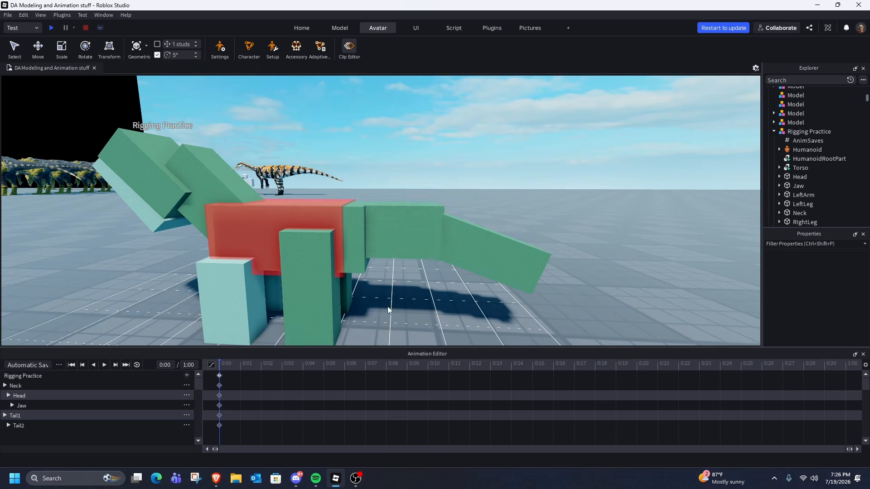
{"action": "left_click", "coordinate": [404, 231]}
{"action": "mouse_move", "coordinate": [409, 232]}
{"action": "left_mouse_down"}
{"action": "mouse_move", "coordinate": [407, 248]}
{"action": "mouse_move", "coordinate": [411, 227]}
{"action": "left_mouse_up"}
{"action": "left_click", "coordinate": [426, 146]}
{"action": "key", "text": "a"}
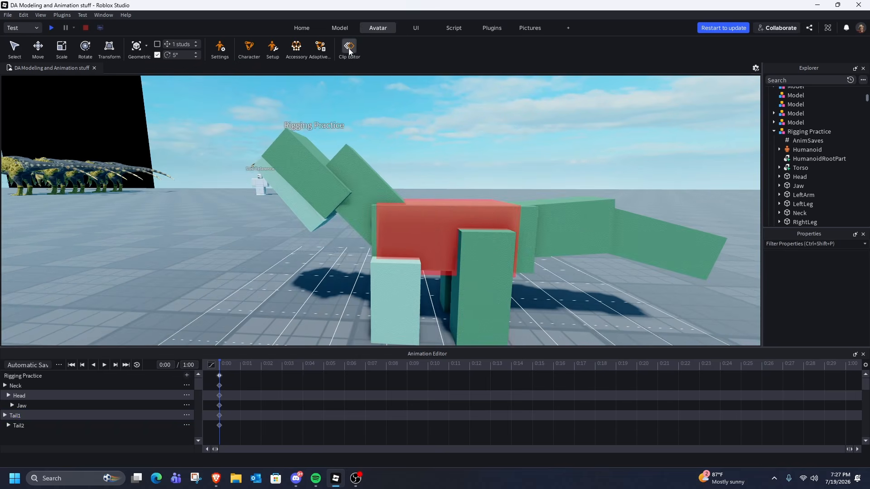
- Close the Clip Editor, reload the Rigging Practice dinosaur in the Rig Editor, and switch to Edit Joints mode
{"action": "left_click", "coordinate": [493, 29]}
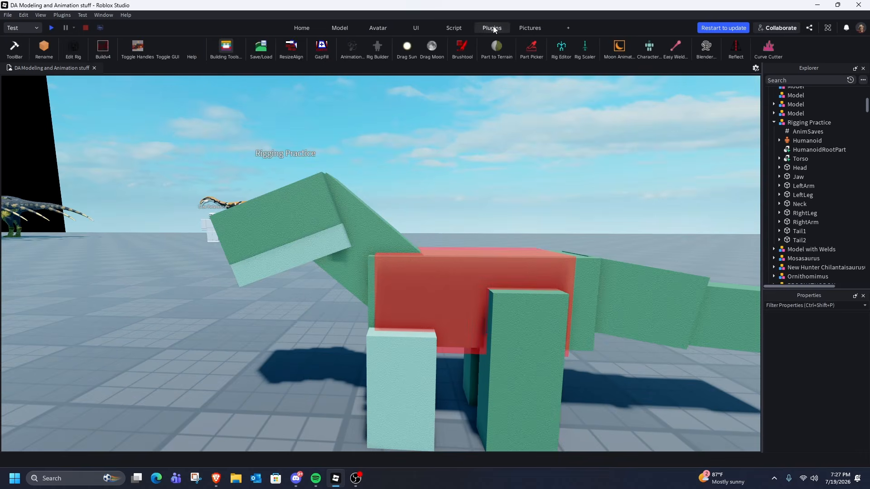
{"action": "left_click", "coordinate": [562, 49]}
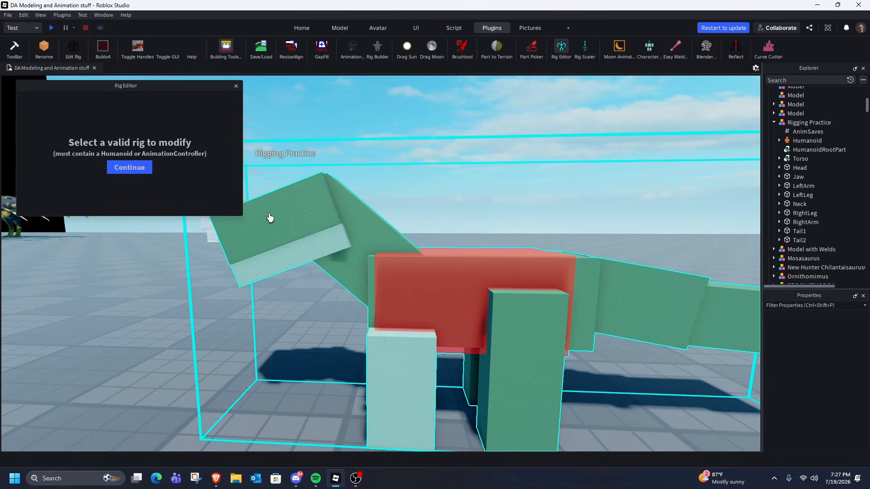
{"action": "left_click", "coordinate": [134, 167]}
{"action": "left_click", "coordinate": [156, 102]}
{"action": "right_click_drag", "start_coordinate": [362, 271], "coordinate": [357, 272]}
{"action": "key", "text": "q"}
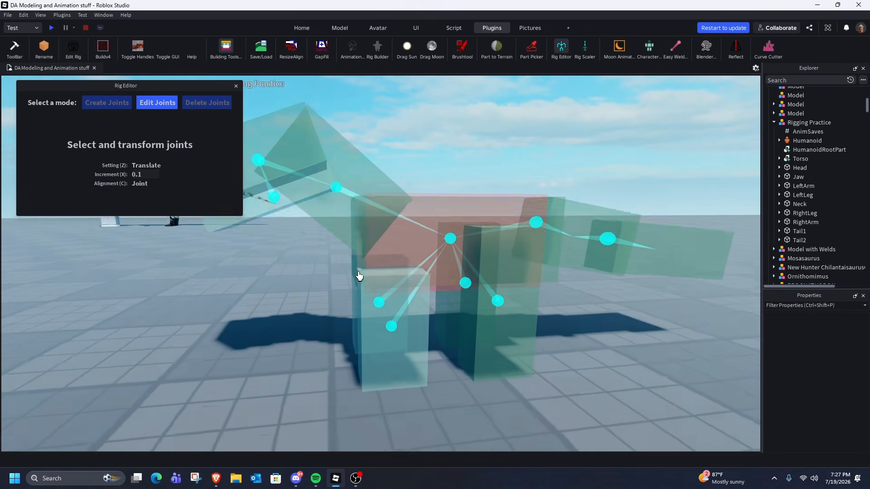
{"action": "key", "text": "a"}
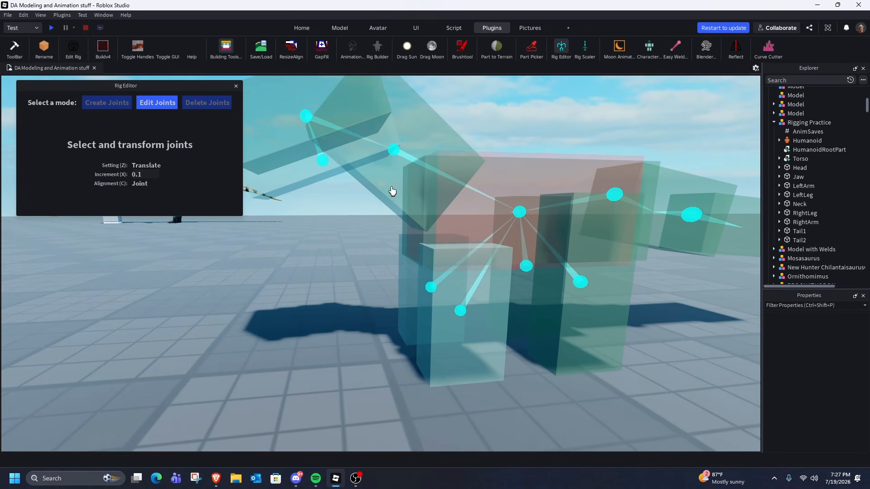
- Move the Neck's joint back along the neck to where it meets the front of the Torso
{"action": "left_click", "coordinate": [393, 150]}
{"action": "right_click_drag", "start_coordinate": [439, 187], "coordinate": [420, 190]}
{"action": "key", "text": "d"}
{"action": "key", "text": "s"}
{"action": "key", "text": "e"}
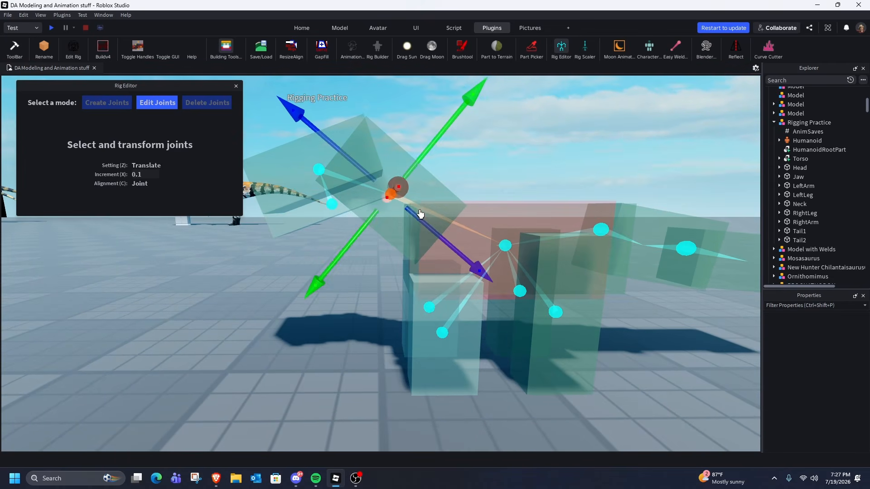
{"action": "left_click_drag", "start_coordinate": [421, 214], "coordinate": [452, 243]}
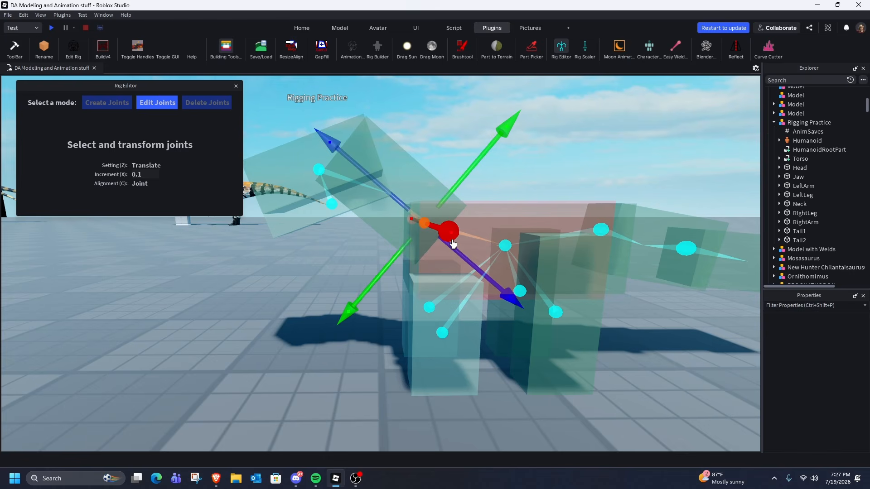
{"action": "left_click", "coordinate": [522, 204]}
- Move the Head's joint back to where the head meets the upper end of the Neck
{"action": "key", "text": "a"}
{"action": "key", "text": "e"}
{"action": "left_click", "coordinate": [366, 197]}
{"action": "key", "text": "d"}
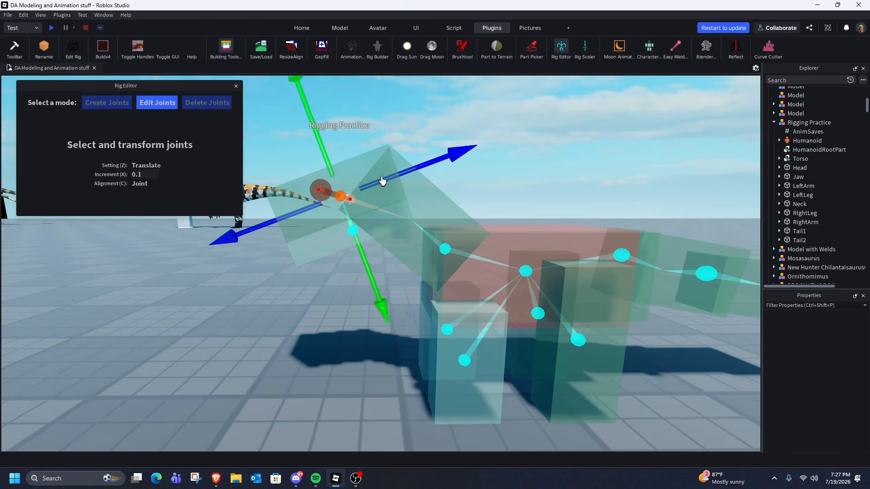
{"action": "left_click_drag", "start_coordinate": [381, 178], "coordinate": [433, 174]}
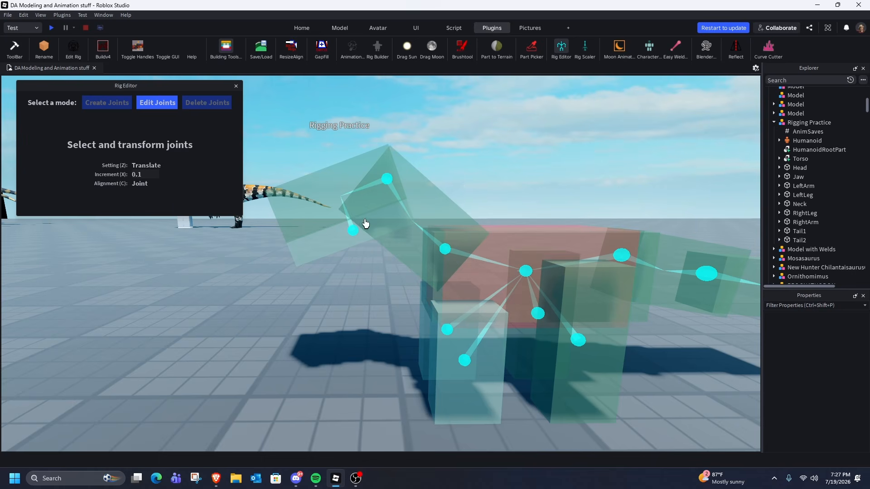
- Move the Jaw's joint back to the rear end of the jaw, just below the Head's joint
{"action": "left_click", "coordinate": [353, 229]}
{"action": "left_click_drag", "start_coordinate": [353, 229], "coordinate": [392, 162]}
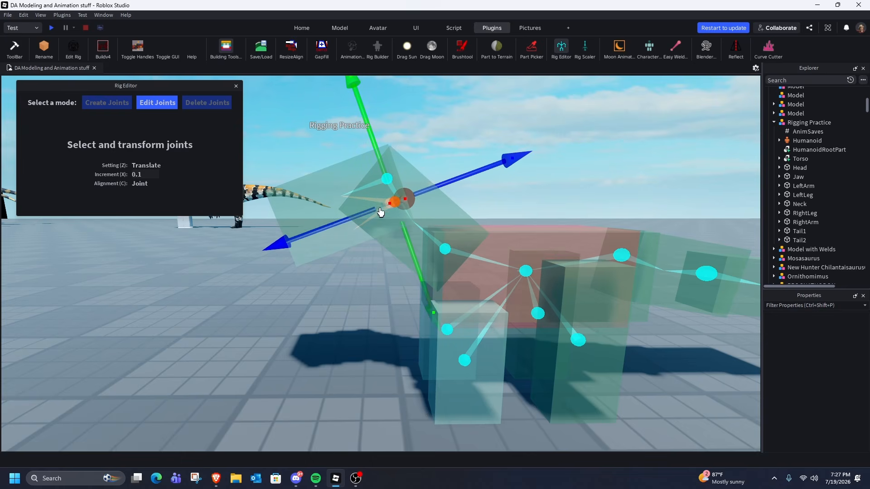
{"action": "left_click", "coordinate": [530, 198]}
{"action": "key", "text": "d"}
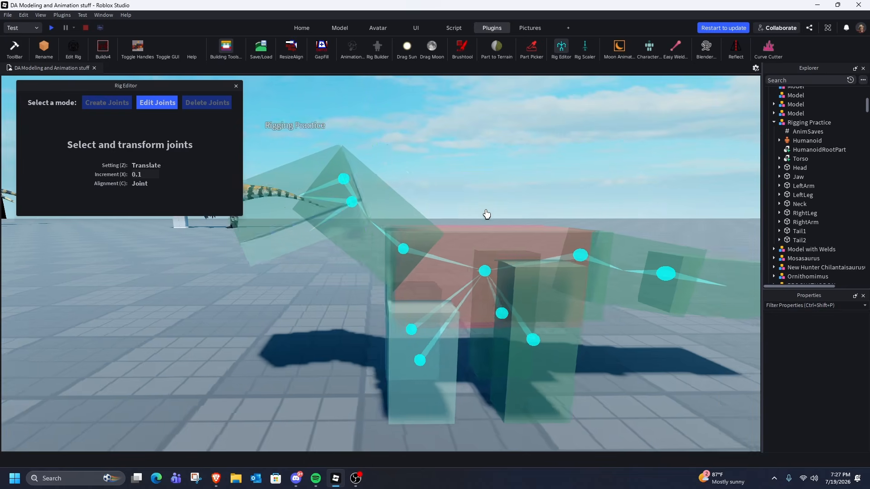
- Select both arm joints together and raise them to the tops of the arm blocks with RootPart alignment
{"action": "key", "text": "w"}
{"action": "key", "text": "q"}
{"action": "left_click", "coordinate": [428, 297]}
{"action": "key", "text": "d"}
{"action": "right_click_drag", "start_coordinate": [342, 267], "coordinate": [349, 266]}
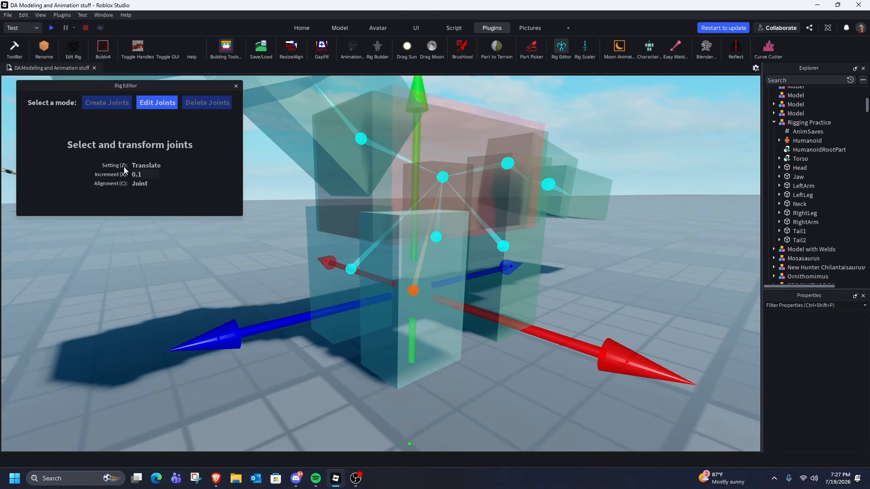
{"action": "key", "text": "z"}
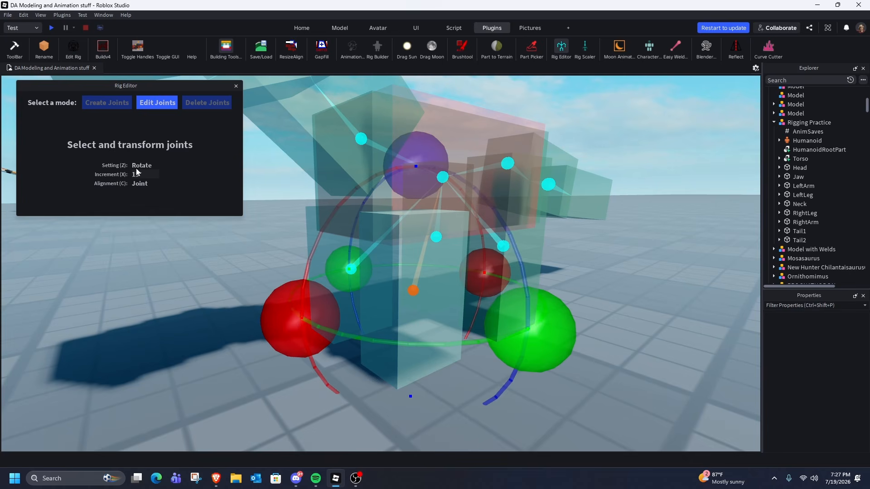
{"action": "key", "text": "z"}
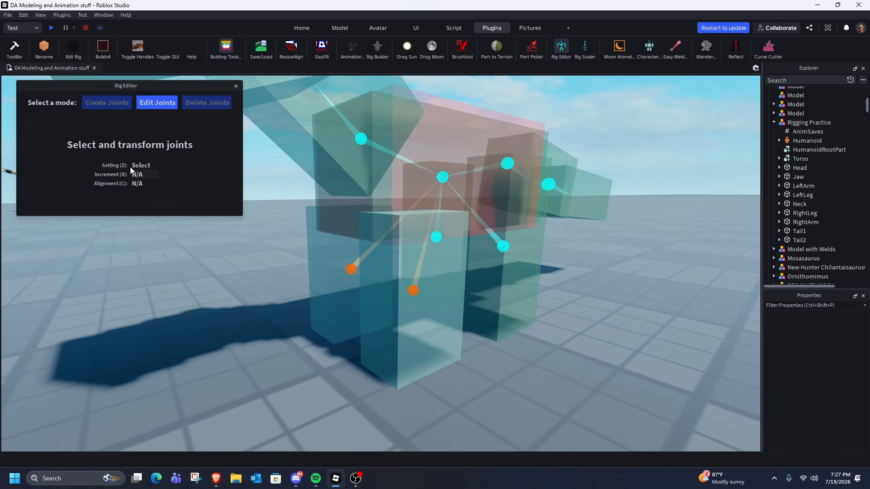
{"action": "key", "text": "z"}
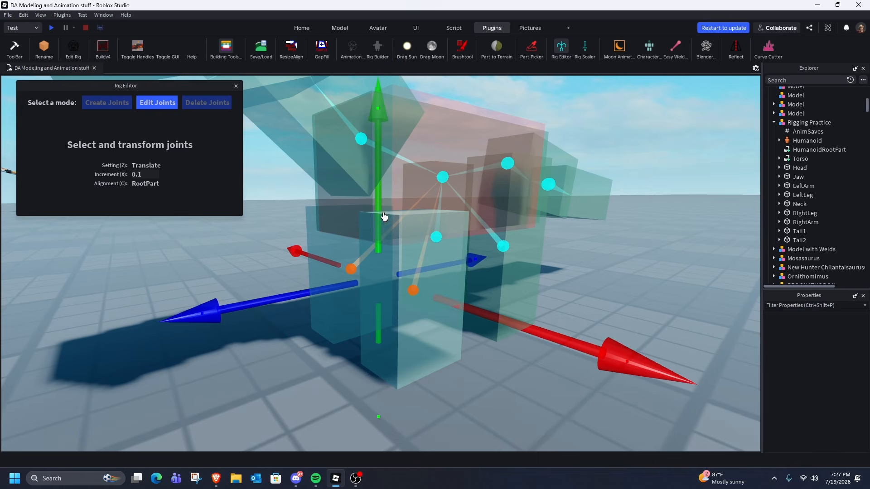
{"action": "left_click_drag", "start_coordinate": [377, 215], "coordinate": [374, 148]}
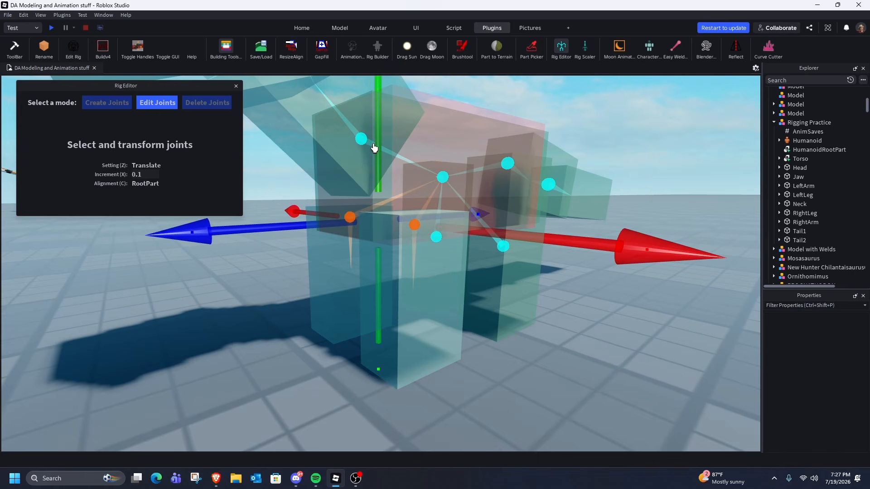
- Select both leg joints together and raise them toward the hips with RootPart alignment
{"action": "right_click_drag", "start_coordinate": [374, 148], "coordinate": [523, 237]}
{"action": "left_click", "coordinate": [527, 254]}
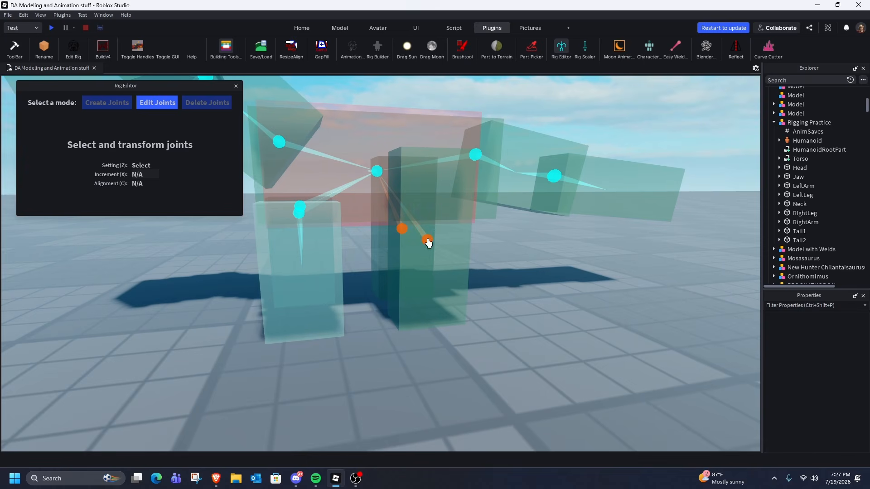
{"action": "key", "text": "z"}
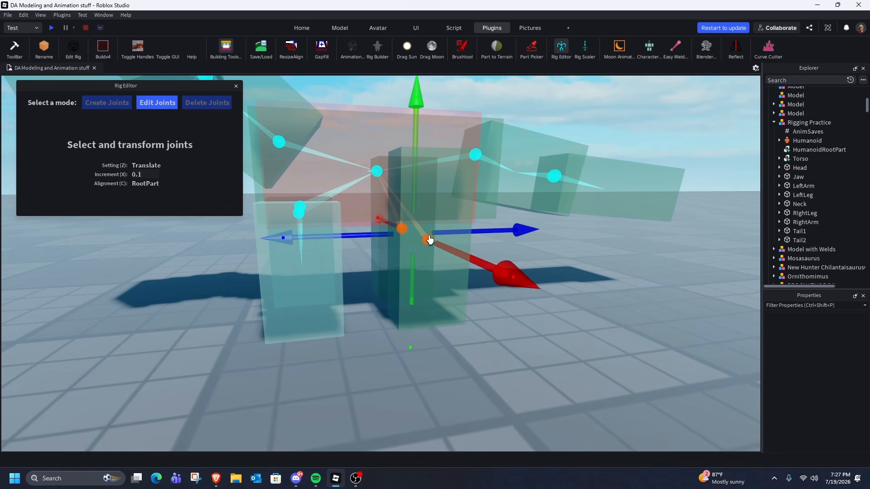
{"action": "left_click_drag", "start_coordinate": [396, 194], "coordinate": [443, 150]}
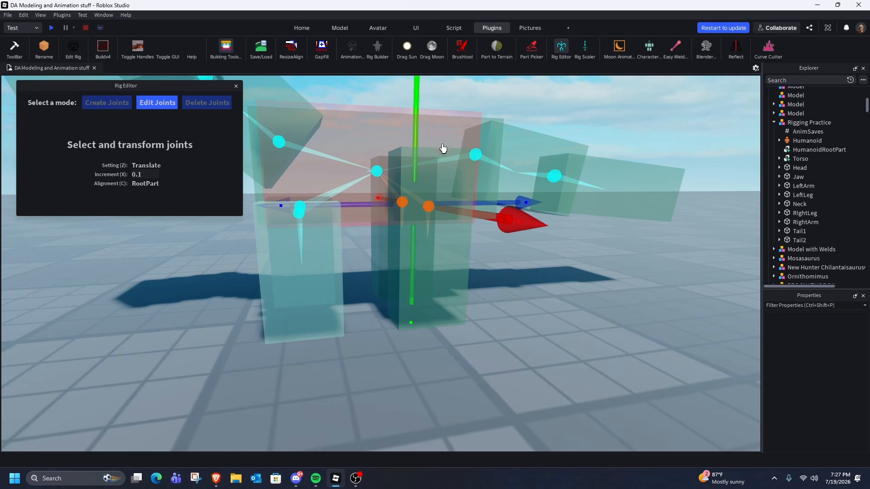
{"action": "left_click", "coordinate": [594, 248]}
- Select Tail1's joint and examine its translation handles under RootPart alignment
{"action": "key", "text": "d"}
{"action": "right_click_drag", "start_coordinate": [534, 227], "coordinate": [286, 183]}
{"action": "key", "text": "e"}
{"action": "key", "text": "w"}
{"action": "key", "text": "d"}
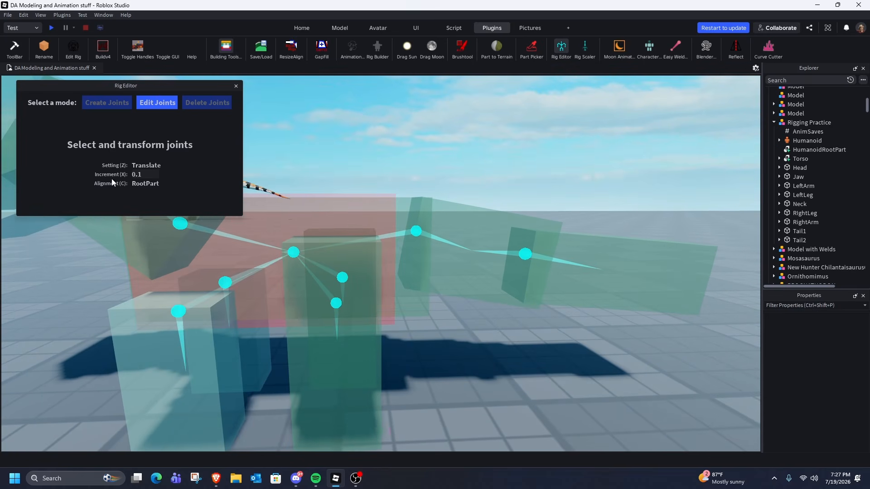
{"action": "left_click", "coordinate": [417, 235]}
{"action": "key", "text": "d"}
{"action": "key", "text": "w"}
{"action": "right_click_drag", "start_coordinate": [417, 240], "coordinate": [408, 240]}
{"action": "left_click_drag", "start_coordinate": [499, 248], "coordinate": [480, 251]}
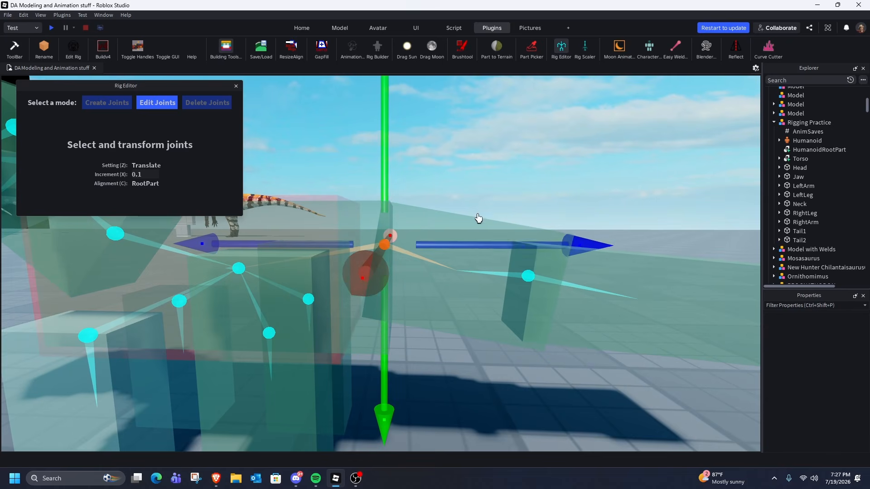
{"action": "right_click_drag", "start_coordinate": [480, 219], "coordinate": [463, 212]}
{"action": "key", "text": "s"}
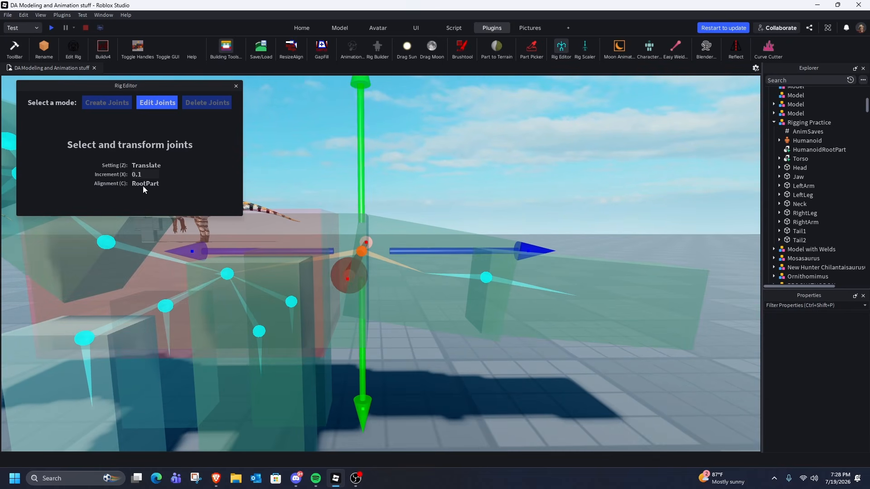
{"action": "key", "text": "s"}
{"action": "key", "text": "a"}
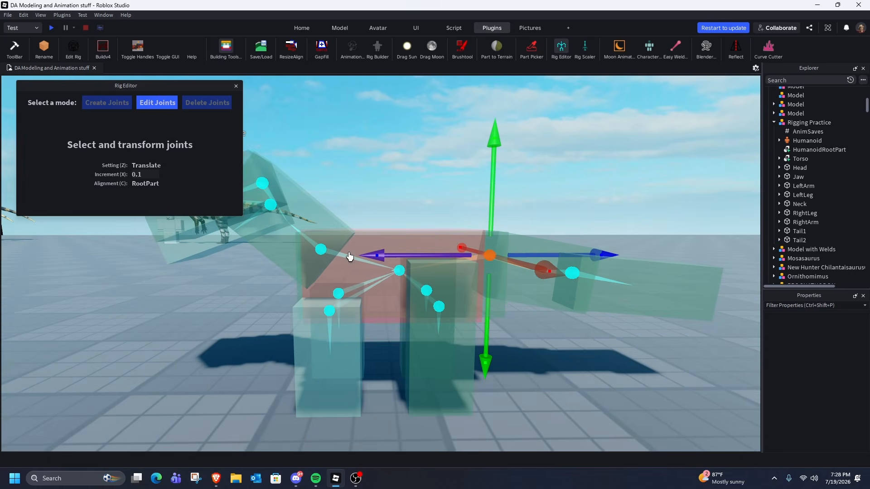
{"action": "key", "text": "d"}
{"action": "key", "text": "w"}
{"action": "left_click_drag", "start_coordinate": [390, 255], "coordinate": [422, 263]}
{"action": "key", "text": "a"}
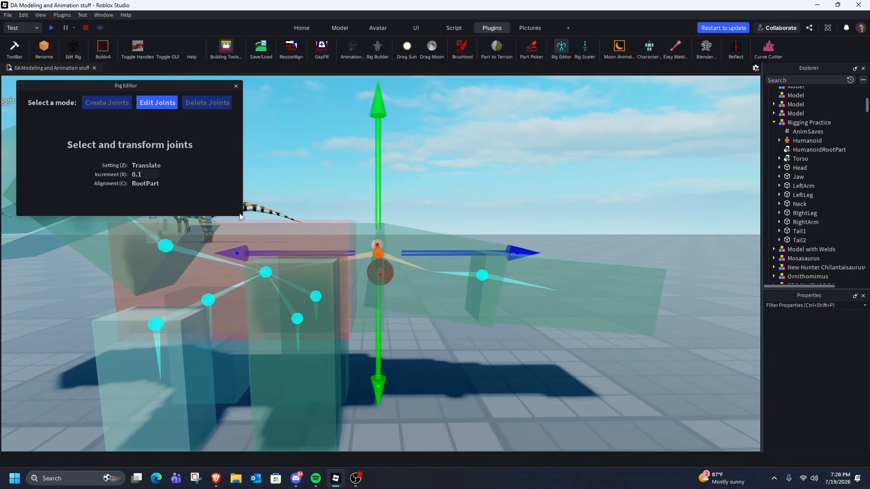
- Cycle Tail1's joint alignment through Joint, Part0 and Part1 to compare the handle directions
{"action": "key", "text": "c"}
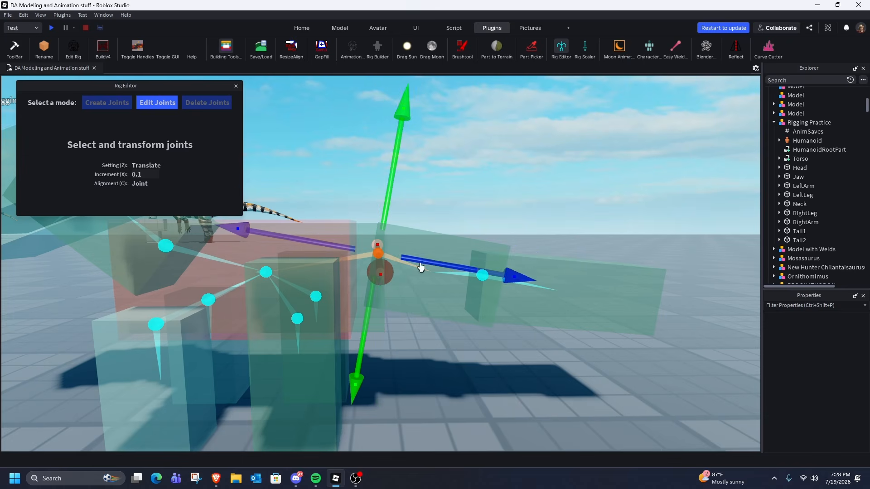
{"action": "left_click_drag", "start_coordinate": [419, 264], "coordinate": [481, 273]}
{"action": "key", "text": "c"}
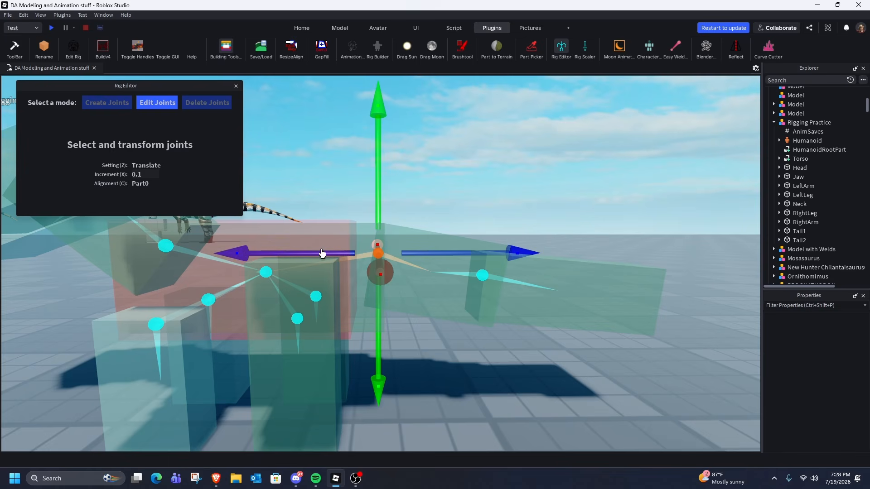
{"action": "key", "text": "c"}
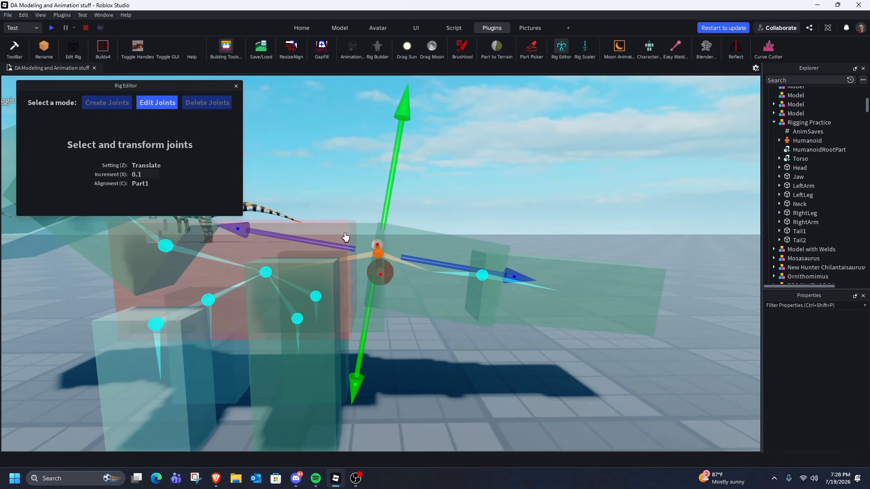
- Cycle the Tail1 joint's alignment through Global and back to Joint, and close the Rig Editor
{"action": "key", "text": "c"}
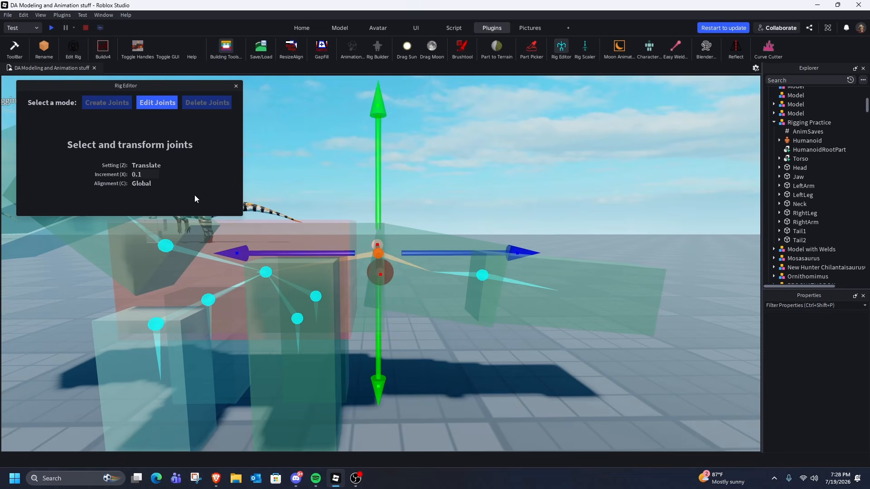
{"action": "key", "text": "c"}
{"action": "key", "text": "c"}
{"action": "scroll", "coordinate": [290, 194], "scroll_direction": "down", "scroll_amount": 2}
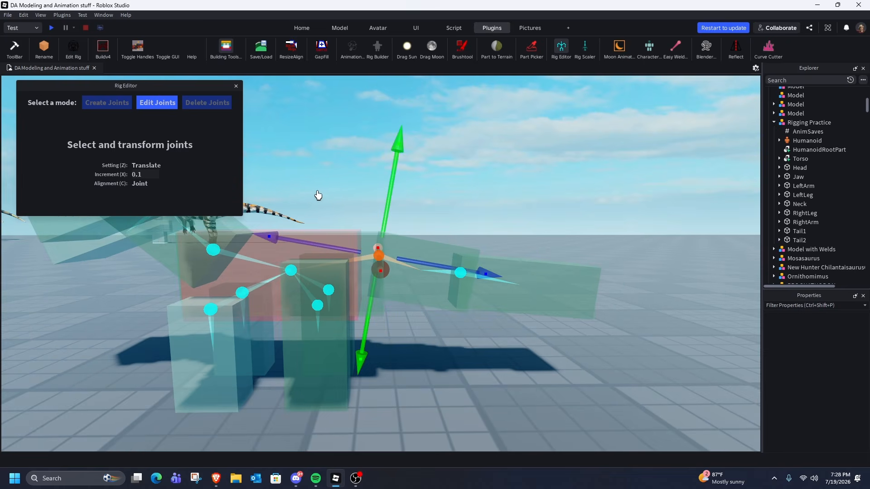
{"action": "key", "text": "a"}
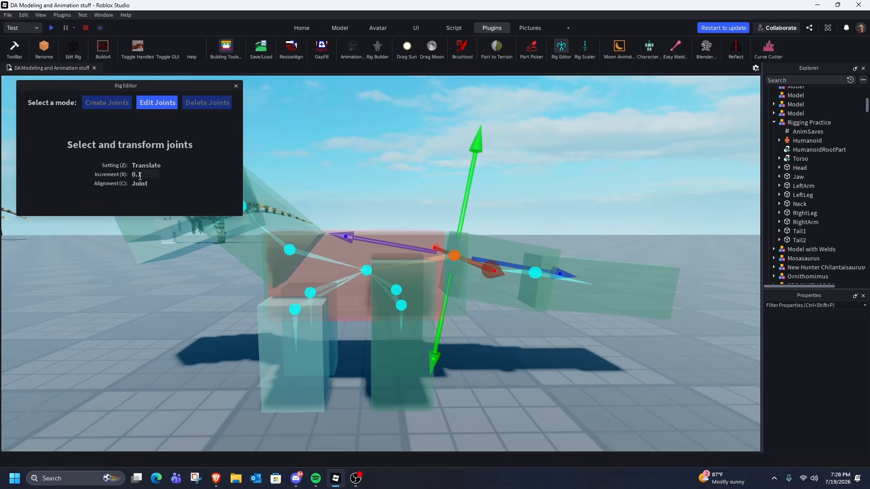
{"action": "left_click", "coordinate": [236, 86]}
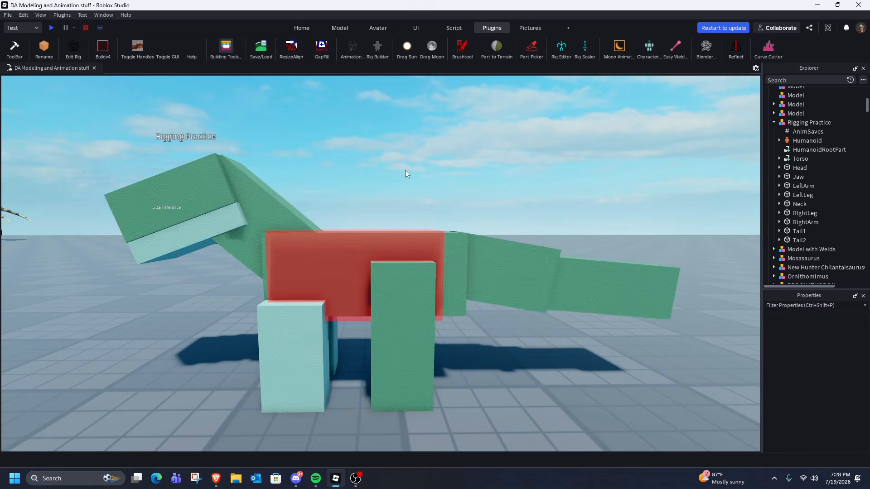
- Open Rigging Practice in the animation editor and rotate its head and jaw to test both joints
{"action": "key", "text": "s"}
{"action": "key", "text": "w"}
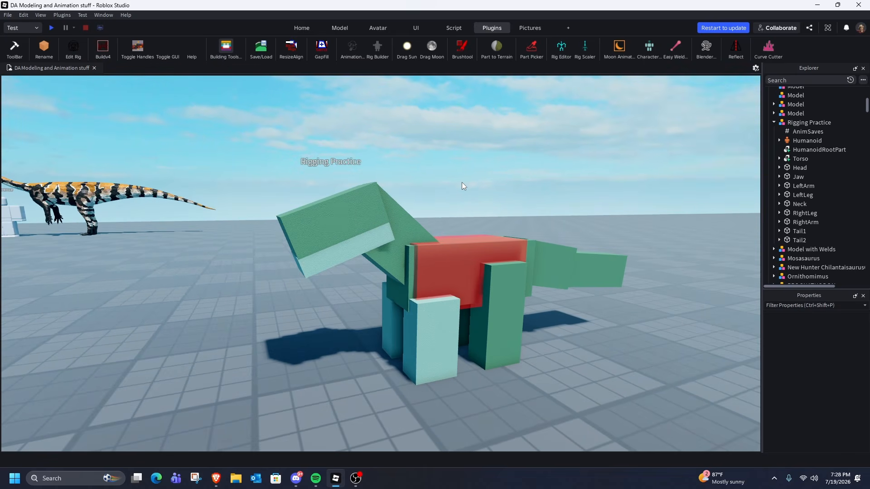
{"action": "key", "text": "d"}
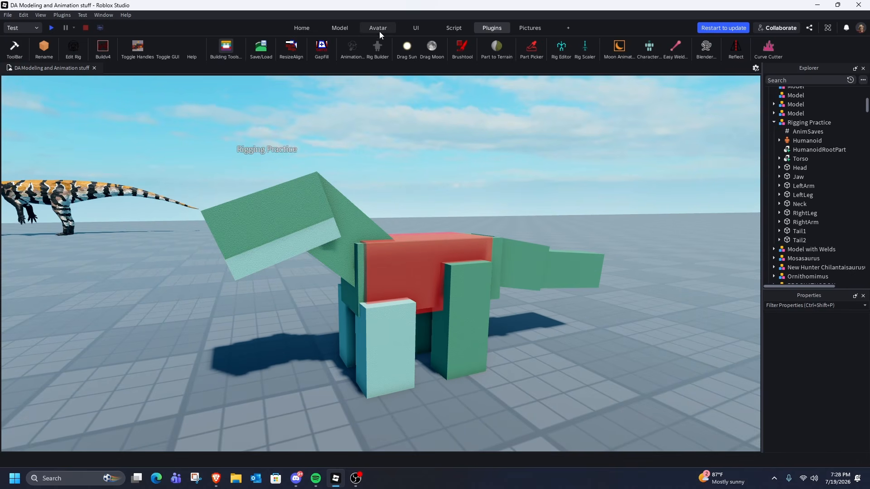
{"action": "left_click", "coordinate": [378, 28]}
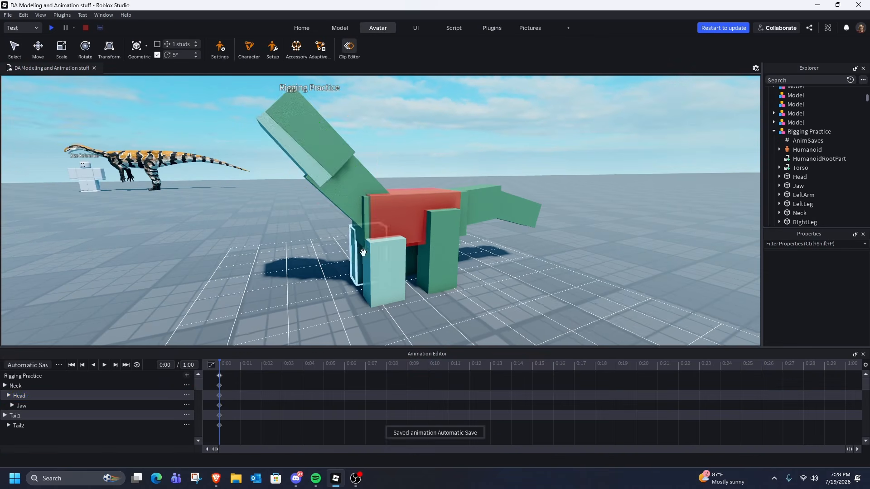
{"action": "left_click", "coordinate": [368, 253]}
{"action": "left_click", "coordinate": [328, 147]}
{"action": "left_click_drag", "start_coordinate": [292, 170], "coordinate": [301, 127]}
{"action": "left_click", "coordinate": [293, 192]}
{"action": "left_click", "coordinate": [322, 165]}
{"action": "left_click", "coordinate": [339, 200]}
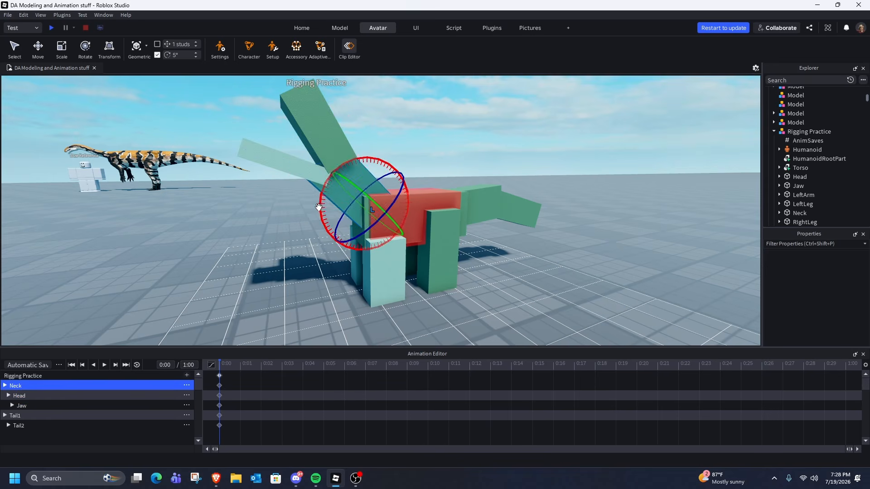
- Rotate the neck downward and swing both arms backward to test the neck and arm joints
{"action": "left_click_drag", "start_coordinate": [321, 204], "coordinate": [348, 268]}
{"action": "left_click", "coordinate": [369, 278]}
{"action": "left_click", "coordinate": [343, 292]}
{"action": "left_click", "coordinate": [356, 272]}
{"action": "left_click_drag", "start_coordinate": [334, 209], "coordinate": [323, 236]}
{"action": "left_click", "coordinate": [427, 258]}
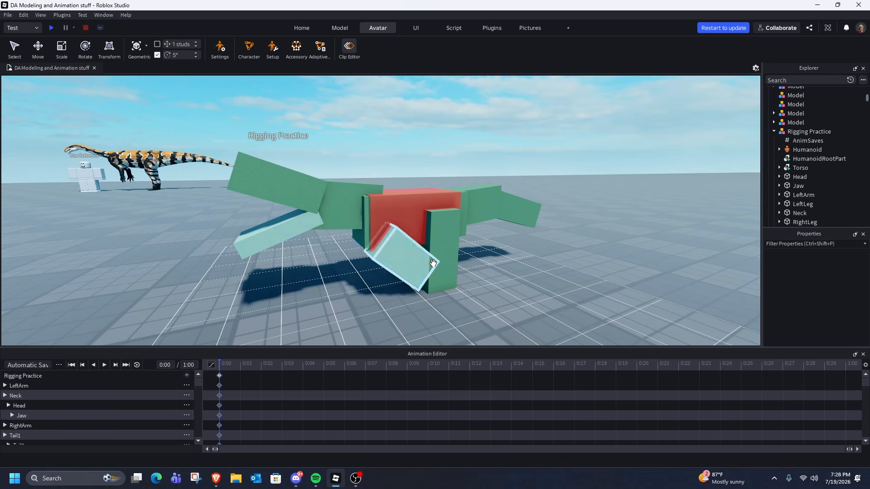
- Rotate the left and right legs backward to test the hip joints, and clear the selection
{"action": "left_click", "coordinate": [438, 246]}
{"action": "left_click_drag", "start_coordinate": [405, 214], "coordinate": [395, 240]}
{"action": "left_click", "coordinate": [494, 319]}
{"action": "right_click_drag", "start_coordinate": [421, 295], "coordinate": [427, 287]}
{"action": "left_click", "coordinate": [418, 250]}
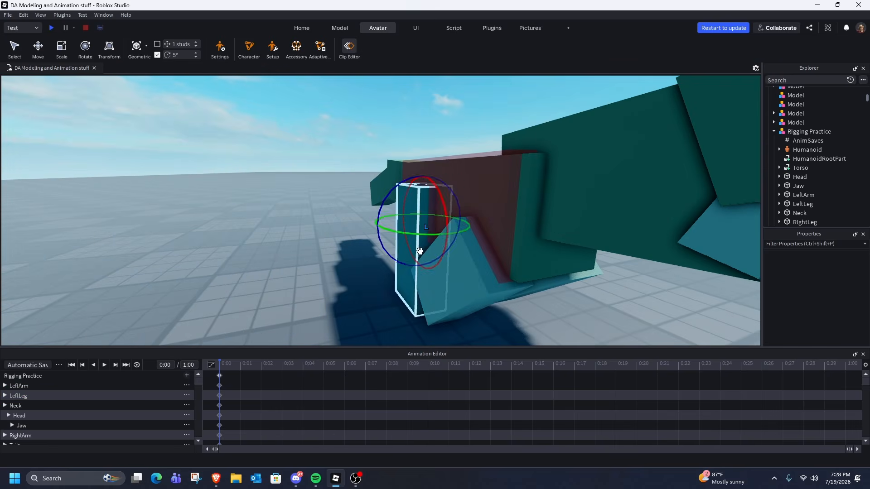
{"action": "left_click_drag", "start_coordinate": [446, 215], "coordinate": [443, 255]}
{"action": "right_click_drag", "start_coordinate": [443, 255], "coordinate": [437, 259]}
{"action": "scroll", "coordinate": [437, 259], "scroll_direction": "down", "scroll_amount": 3}
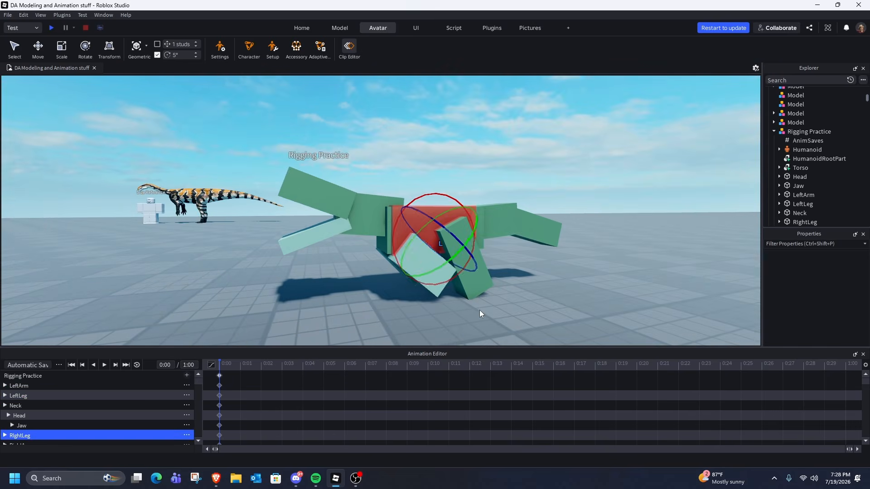
{"action": "left_click", "coordinate": [480, 310]}
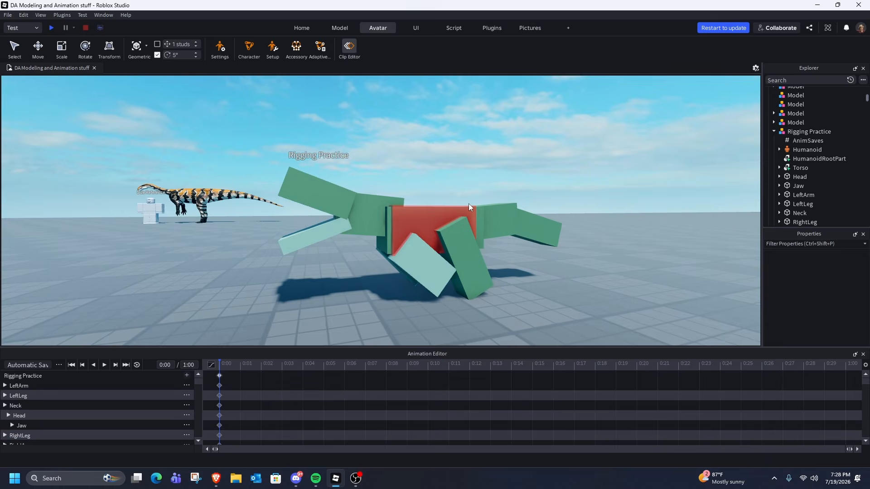
- Hide the red HumanoidRootPart of Rigging Practice by setting its transparency to 1
{"action": "key", "text": "ctrl+1"}
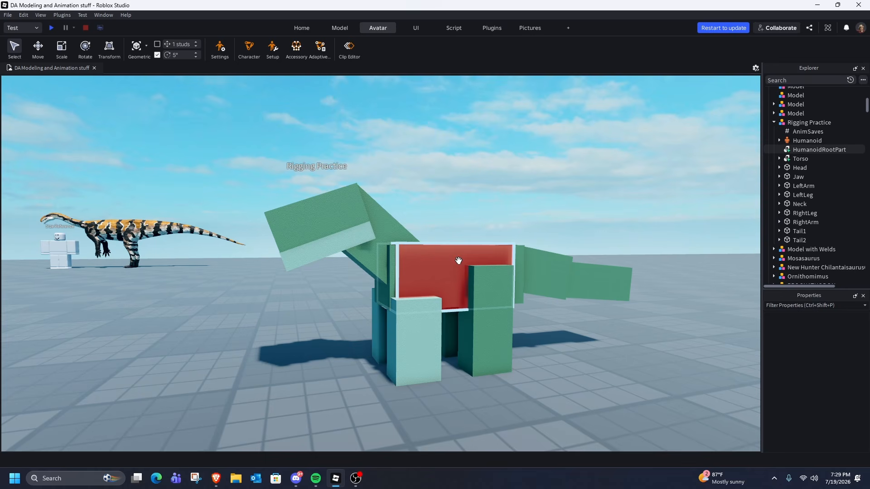
{"action": "left_click", "coordinate": [410, 264]}
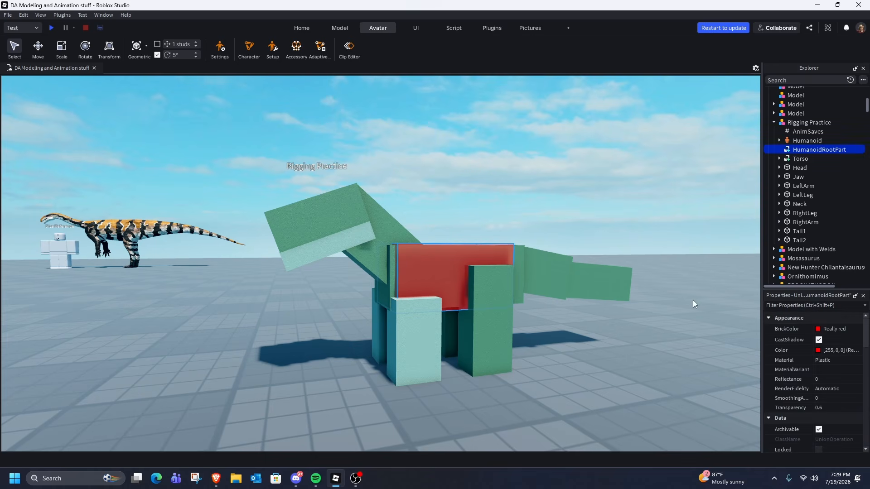
{"action": "left_click", "coordinate": [829, 408]}
{"action": "type", "text": "1"}
{"action": "left_click", "coordinate": [595, 182]}
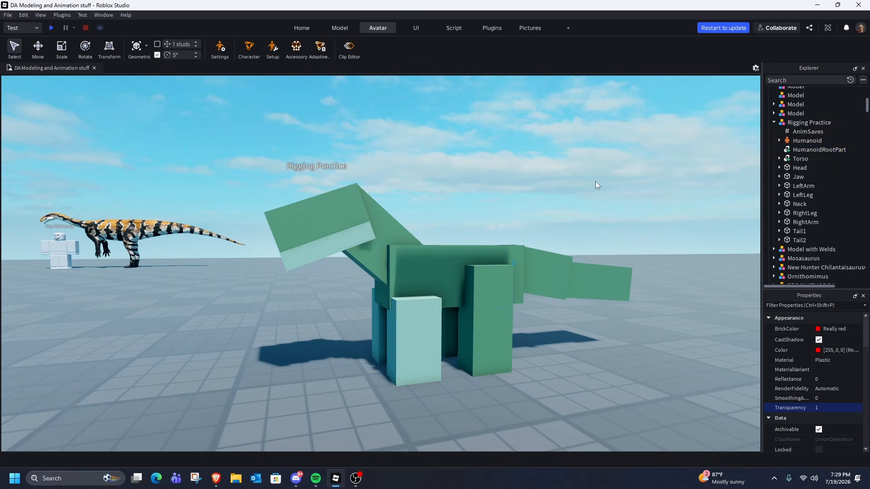
{"action": "right_click_drag", "start_coordinate": [580, 184], "coordinate": [578, 186]}
{"action": "scroll", "coordinate": [578, 186], "scroll_direction": "down", "scroll_amount": 1}
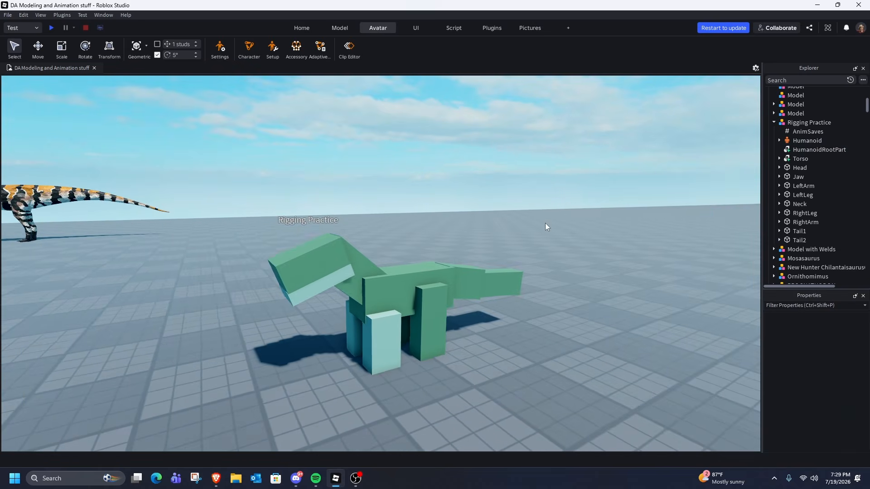
- Examine the head, neck and body of the orange-and-black striped dinosaur beside the Size Reference figure
{"action": "left_click", "coordinate": [514, 226]}
{"action": "left_click", "coordinate": [499, 224]}
{"action": "right_click_drag", "start_coordinate": [439, 257], "coordinate": [442, 247]}
{"action": "key", "text": "a"}
{"action": "key", "text": "w"}
{"action": "key", "text": "a"}
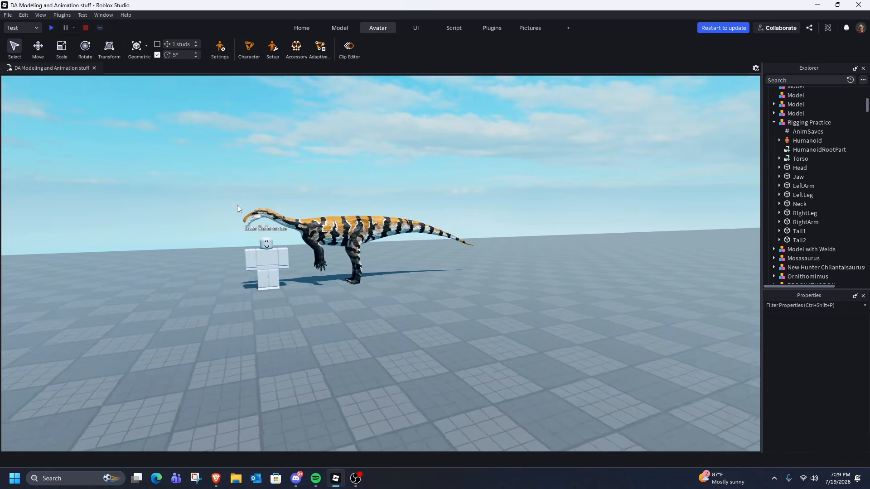
{"action": "key", "text": "w"}
{"action": "right_click_drag", "start_coordinate": [325, 201], "coordinate": [325, 201]}
{"action": "key", "text": "e"}
{"action": "scroll", "coordinate": [394, 226], "scroll_direction": "up", "scroll_amount": 1}
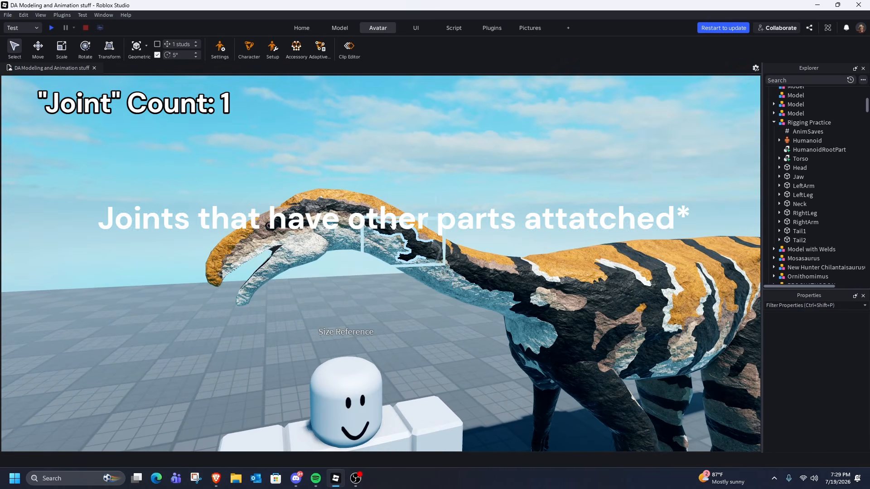
{"action": "scroll", "coordinate": [475, 287], "scroll_direction": "up", "scroll_amount": 1}
{"action": "key", "text": "w"}
{"action": "key", "text": "d"}
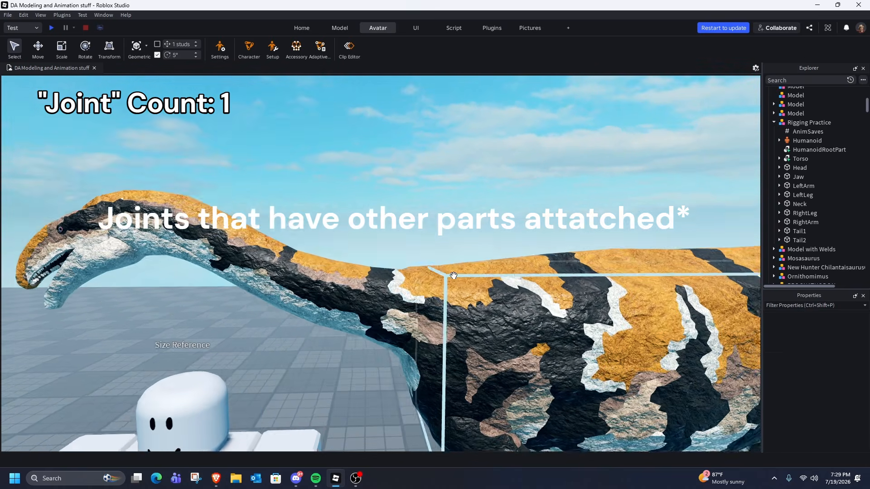
{"action": "key", "text": "q"}
- Select the cluster of mesh pieces at the base of the striped dinosaur's neck to inspect that section
{"action": "left_click", "coordinate": [365, 263]}
{"action": "left_click_drag", "start_coordinate": [394, 196], "coordinate": [334, 341]}
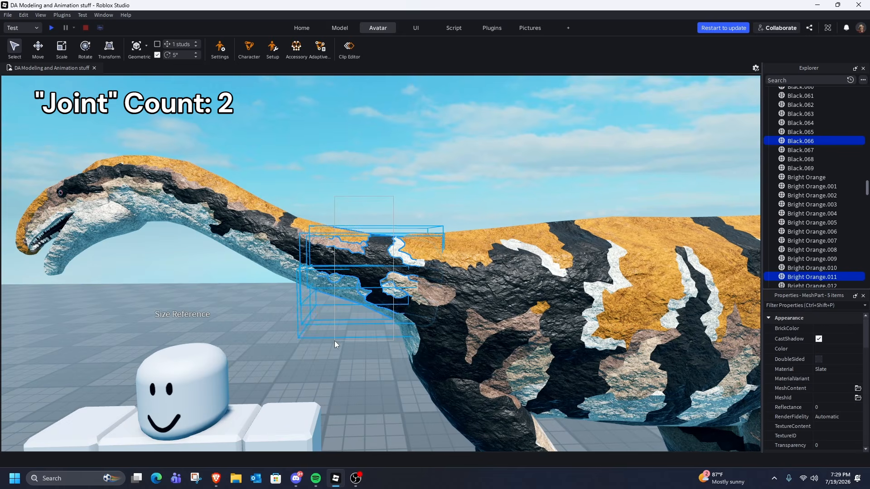
{"action": "scroll", "coordinate": [335, 341], "scroll_direction": "down", "scroll_amount": 1}
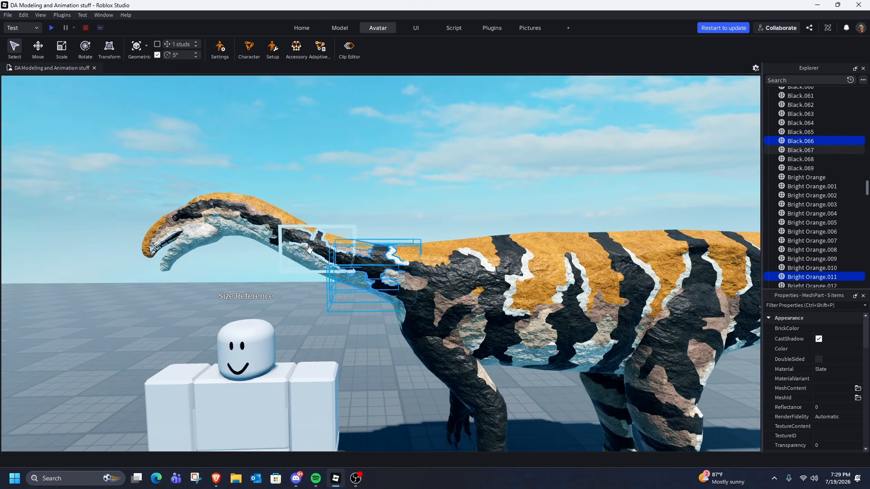
{"action": "key", "text": "a"}
{"action": "key", "text": "d"}
{"action": "key", "text": "d"}
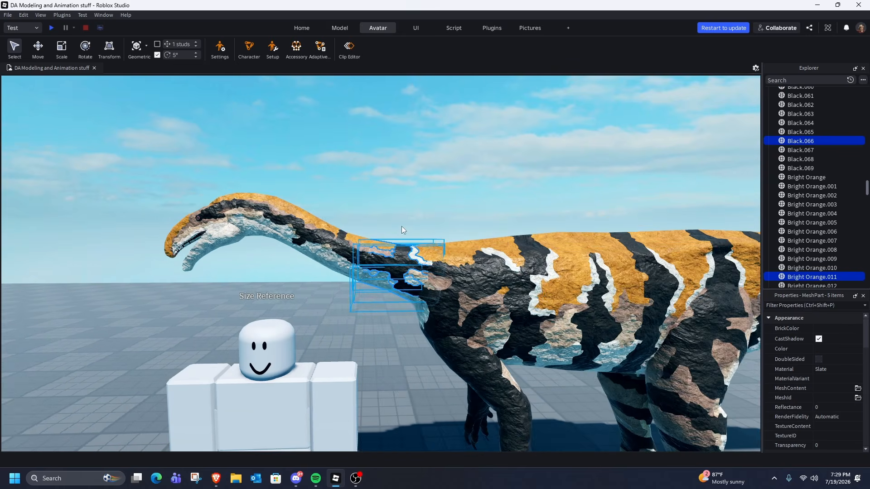
- Select the striped dinosaur's neck-base meshes one by one to distinguish the attached pieces, and clear the selection
{"action": "left_click", "coordinate": [380, 247]}
{"action": "left_click", "coordinate": [380, 248]}
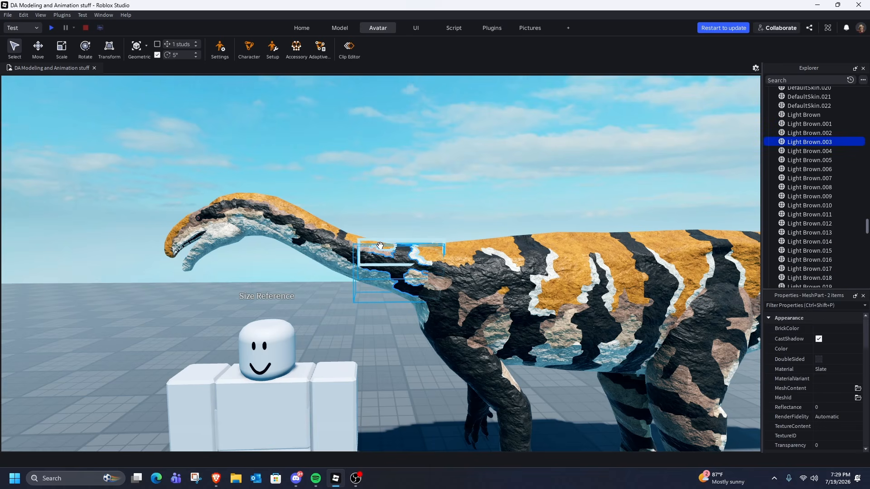
{"action": "left_click", "coordinate": [380, 243], "text": "shift"}
{"action": "left_click", "coordinate": [377, 282], "text": "shift"}
{"action": "left_click", "coordinate": [372, 273], "text": "shift"}
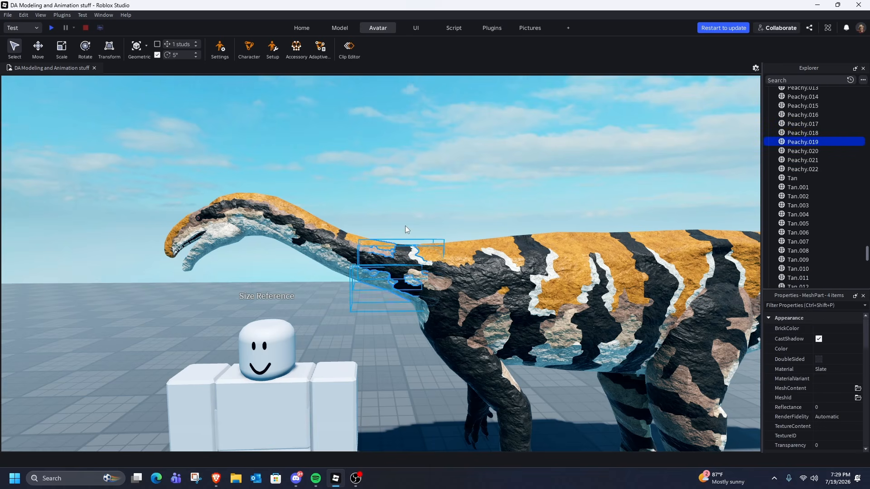
{"action": "left_click", "coordinate": [405, 226]}
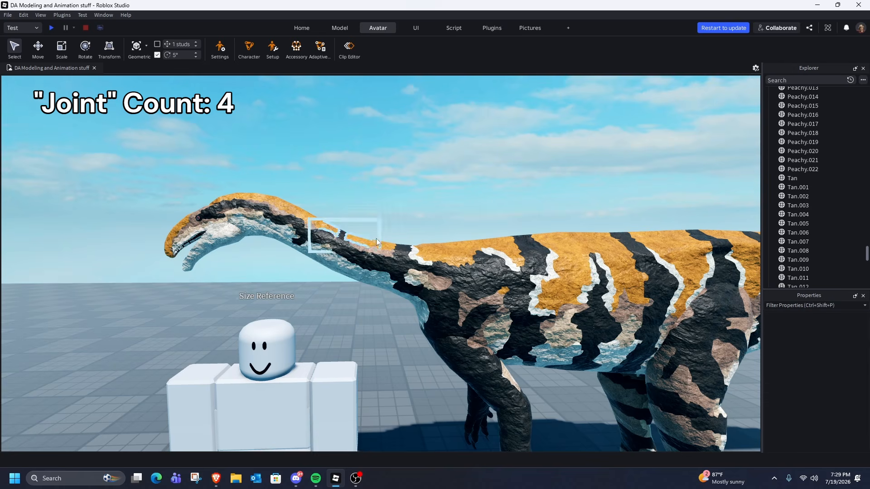
- Find Model with Welds and inspect the separate Eyes part on its head
{"action": "scroll", "coordinate": [408, 233], "scroll_direction": "down", "scroll_amount": 5}
{"action": "key", "text": "s"}
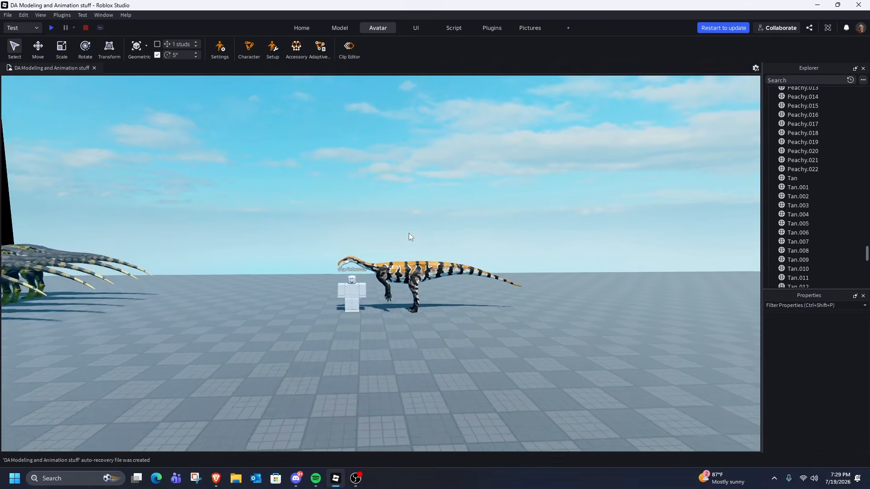
{"action": "right_click_drag", "start_coordinate": [408, 233], "coordinate": [410, 233]}
{"action": "key", "text": "s"}
{"action": "key", "text": "d"}
{"action": "right_click_drag", "start_coordinate": [409, 233], "coordinate": [409, 232]}
{"action": "key", "text": "a"}
{"action": "key", "text": "w"}
{"action": "key", "text": "w"}
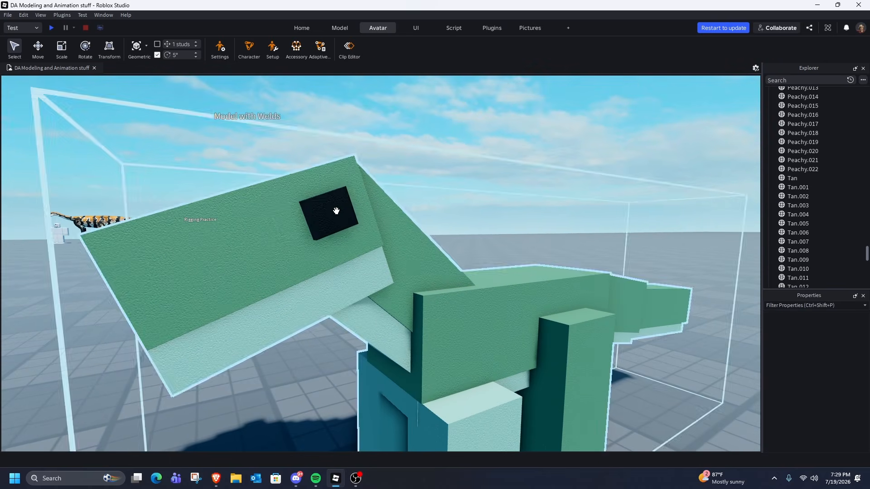
{"action": "left_click", "coordinate": [318, 217]}
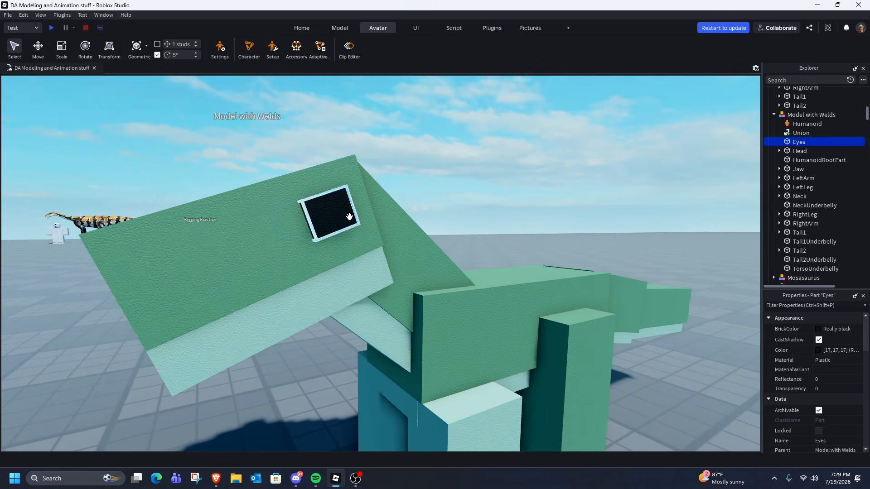
{"action": "left_click", "coordinate": [470, 203]}
- Inspect Tail1, Tail2 and their underbelly parts on Model with Welds by selecting each one
{"action": "key", "text": "s"}
{"action": "right_click_drag", "start_coordinate": [466, 207], "coordinate": [466, 207]}
{"action": "key", "text": "d"}
{"action": "key", "text": "q"}
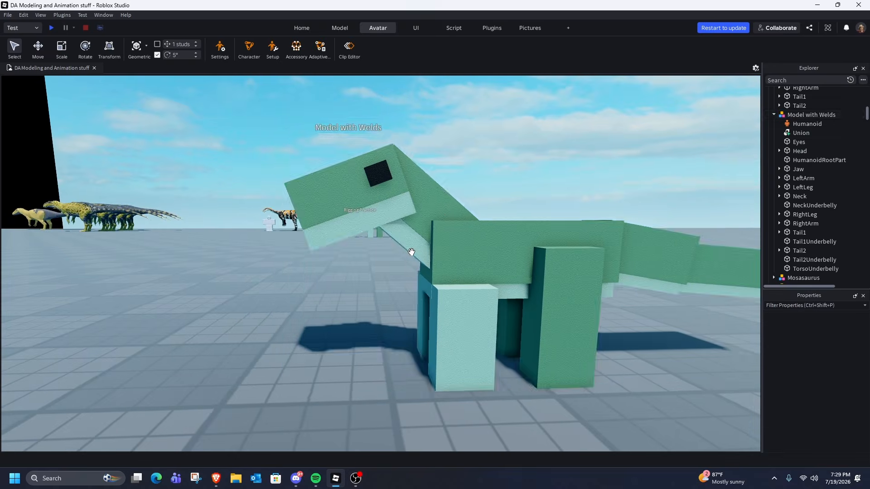
{"action": "key", "text": "d"}
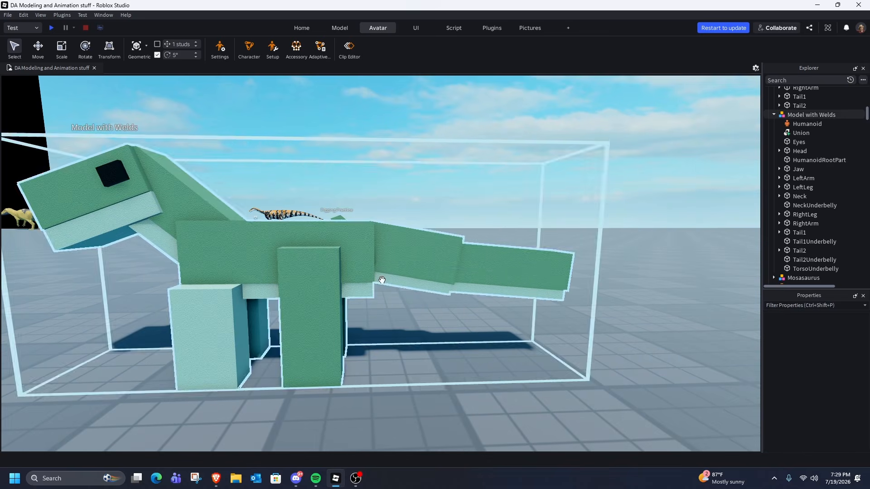
{"action": "left_click", "coordinate": [508, 289]}
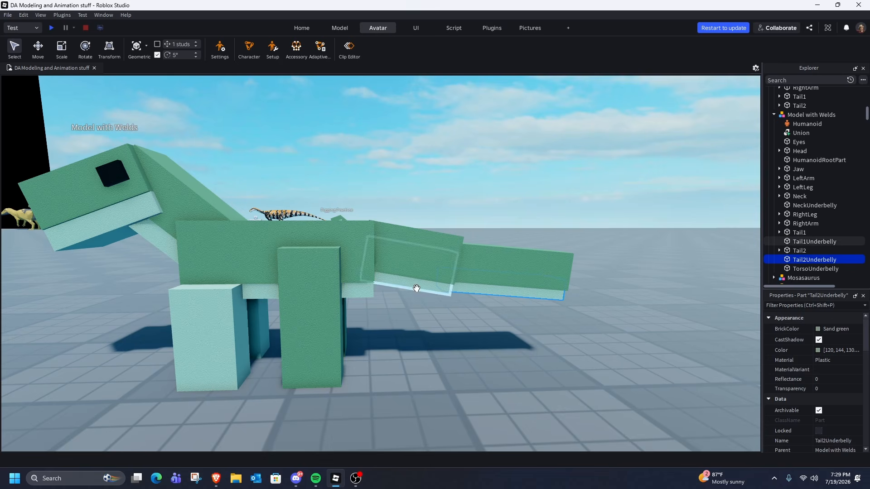
{"action": "left_click", "coordinate": [445, 264]}
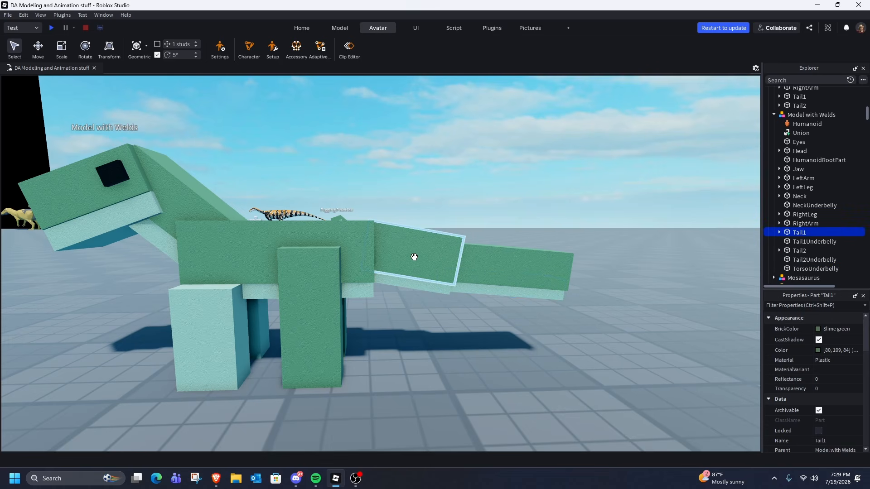
{"action": "left_click", "coordinate": [491, 270]}
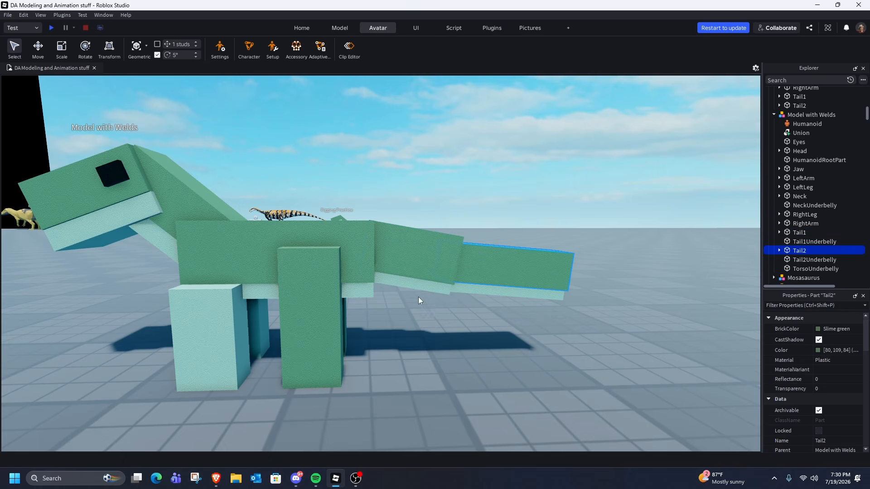
{"action": "scroll", "coordinate": [425, 302], "scroll_direction": "up", "scroll_amount": 10}
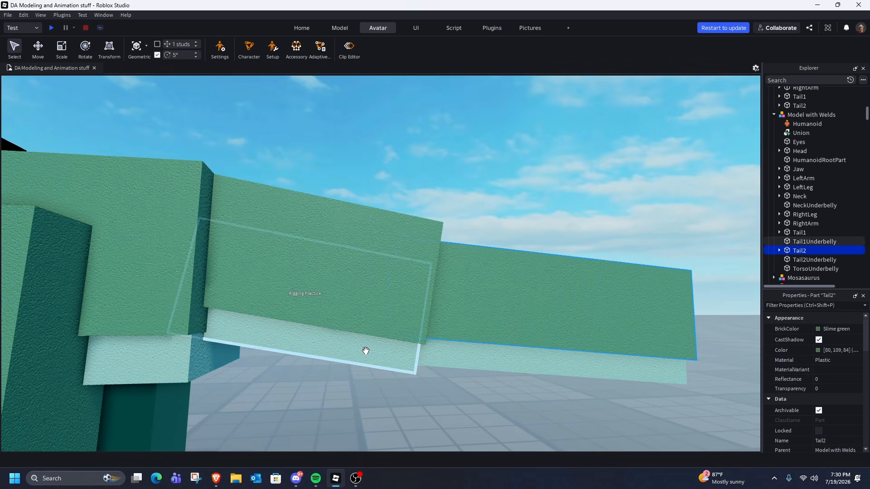
{"action": "left_click", "coordinate": [365, 351]}
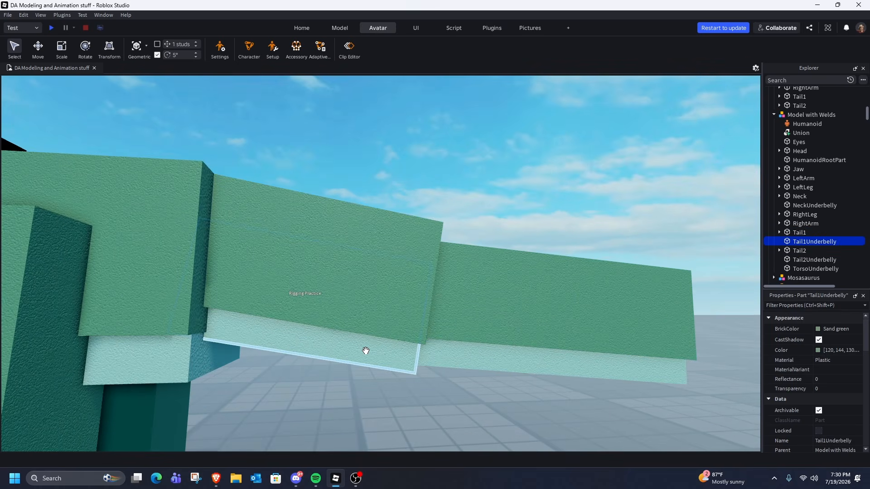
- Check the underbelly strip beneath Tail2, clear the selection, and examine how the parts of Model with Welds fit together
{"action": "left_click", "coordinate": [491, 361]}
{"action": "left_click", "coordinate": [507, 392]}
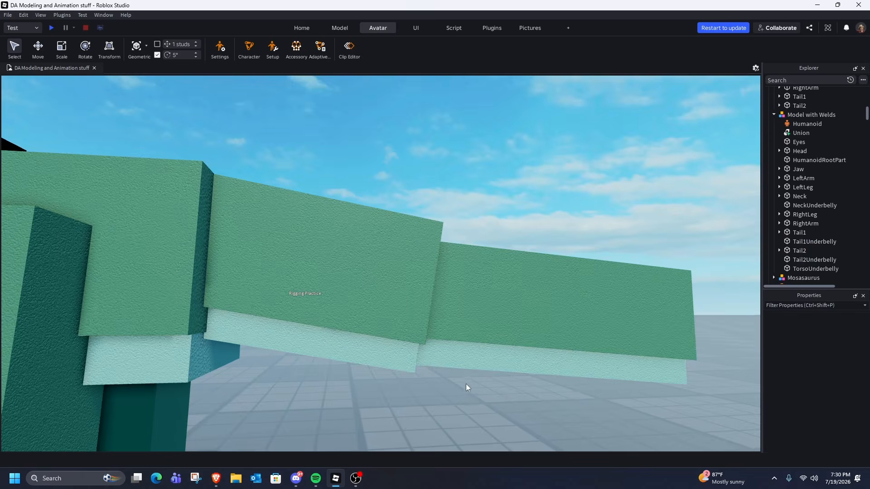
{"action": "scroll", "coordinate": [466, 385], "scroll_direction": "down", "scroll_amount": 8}
{"action": "right_click_drag", "start_coordinate": [426, 378], "coordinate": [484, 274]}
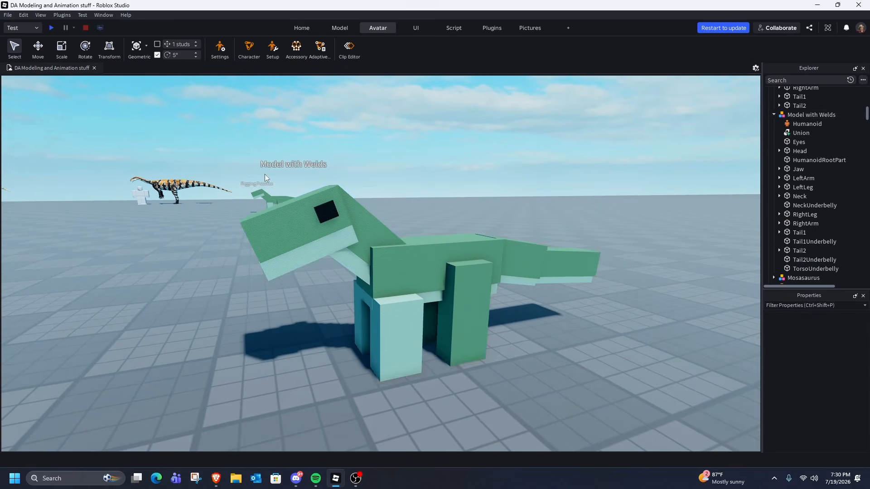
{"action": "scroll", "coordinate": [431, 195], "scroll_direction": "up", "scroll_amount": 6}
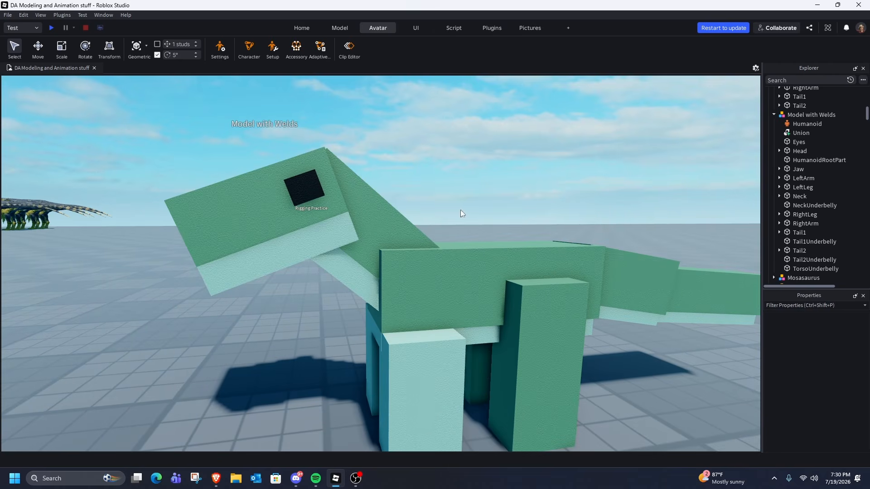
{"action": "middle_click_drag", "start_coordinate": [411, 252], "coordinate": [369, 207]}
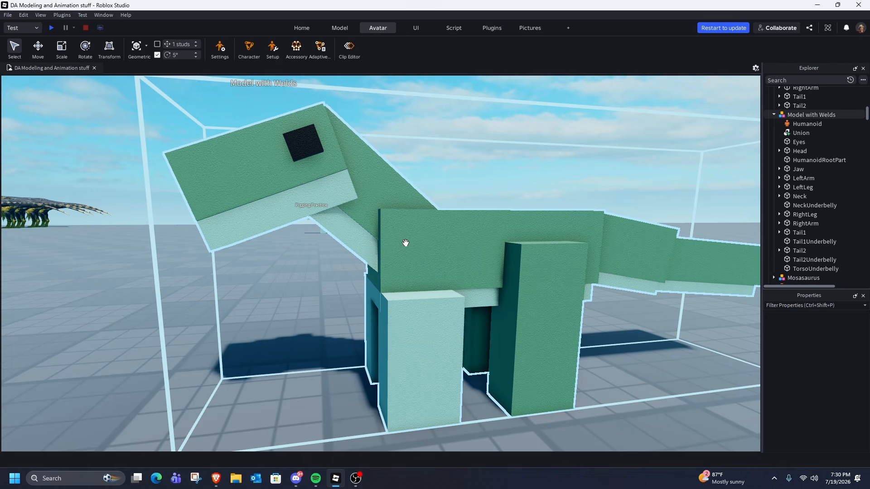
{"action": "middle_click_drag", "start_coordinate": [407, 245], "coordinate": [348, 245]}
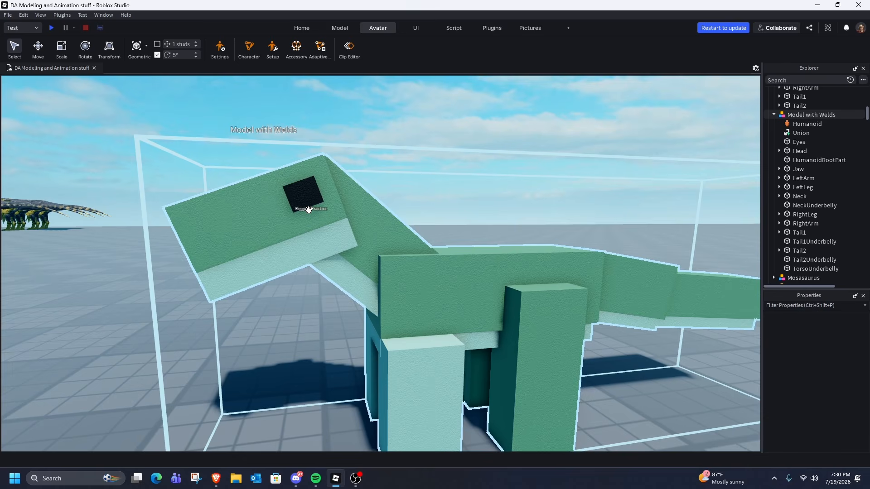
{"action": "scroll", "coordinate": [309, 209], "scroll_direction": "down", "scroll_amount": 3}
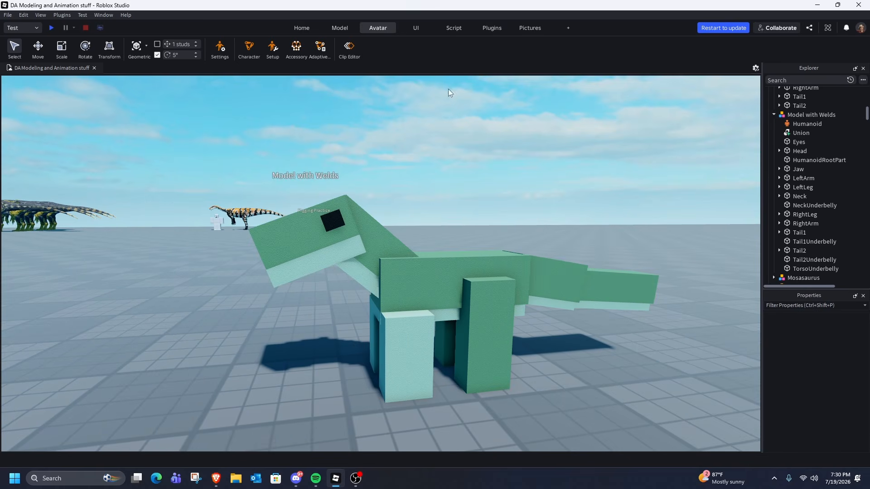
{"action": "scroll", "coordinate": [408, 221], "scroll_direction": "up", "scroll_amount": 5}
{"action": "middle_click_drag", "start_coordinate": [401, 221], "coordinate": [390, 266]}
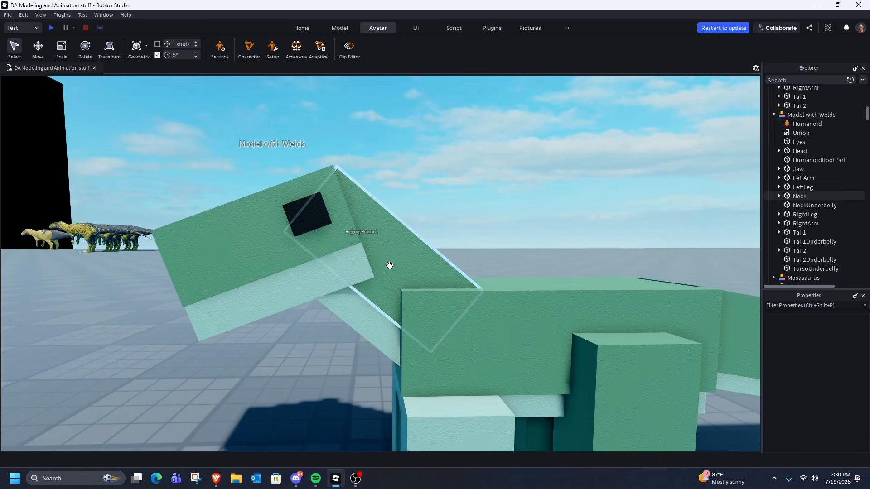
- Select Neck and NeckUnderbelly together to compare the two overlapping parts, and clear the selection
{"action": "left_click", "coordinate": [390, 266]}
{"action": "left_click", "coordinate": [361, 326], "text": "ctrl"}
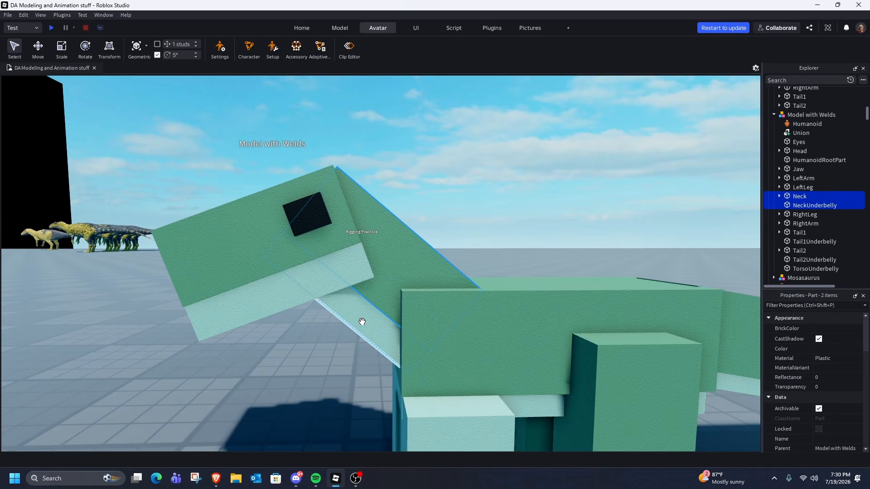
{"action": "scroll", "coordinate": [423, 264], "scroll_direction": "up", "scroll_amount": 3}
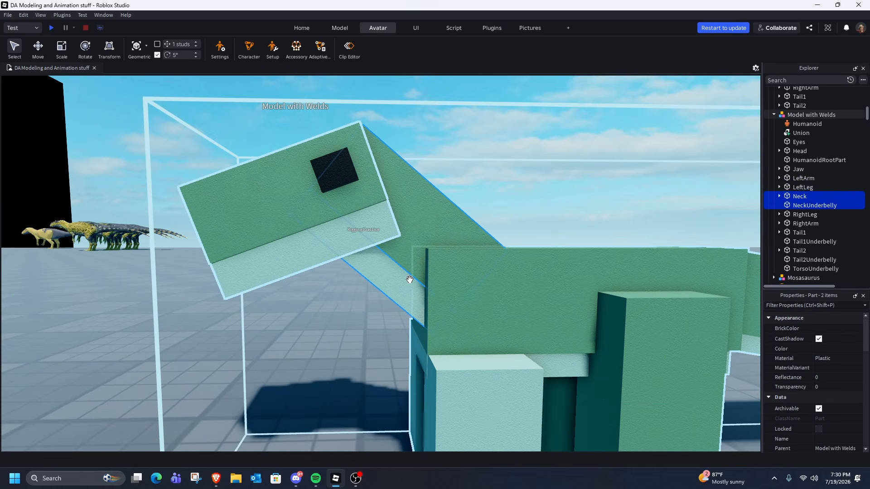
{"action": "scroll", "coordinate": [412, 276], "scroll_direction": "down", "scroll_amount": 2}
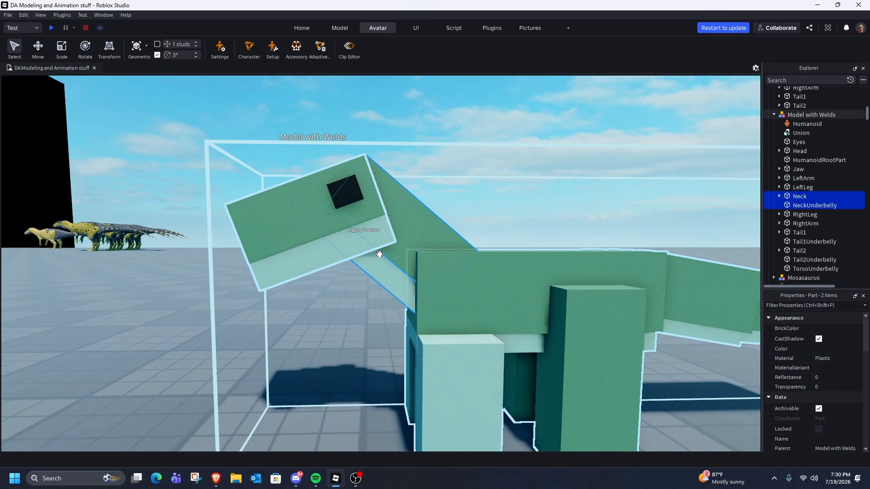
{"action": "scroll", "coordinate": [381, 256], "scroll_direction": "down", "scroll_amount": 2}
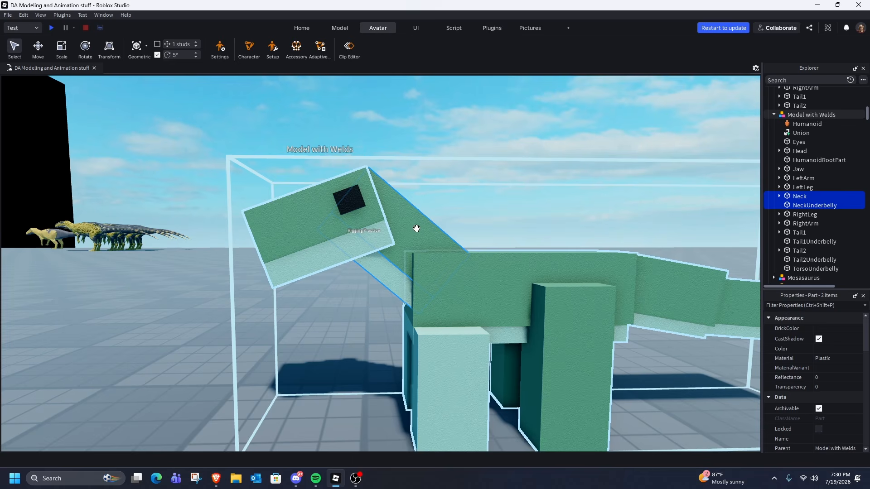
{"action": "left_click", "coordinate": [500, 205]}
- Open the Clip Editor with Model with Welds as the rig to animate
{"action": "right_click_drag", "start_coordinate": [431, 222], "coordinate": [453, 235]}
{"action": "scroll", "coordinate": [431, 223], "scroll_direction": "down", "scroll_amount": 2}
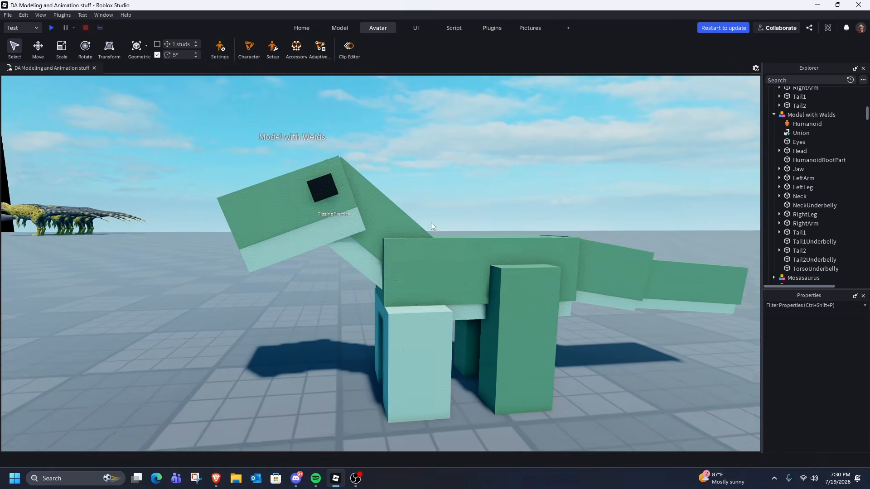
{"action": "left_click", "coordinate": [434, 266]}
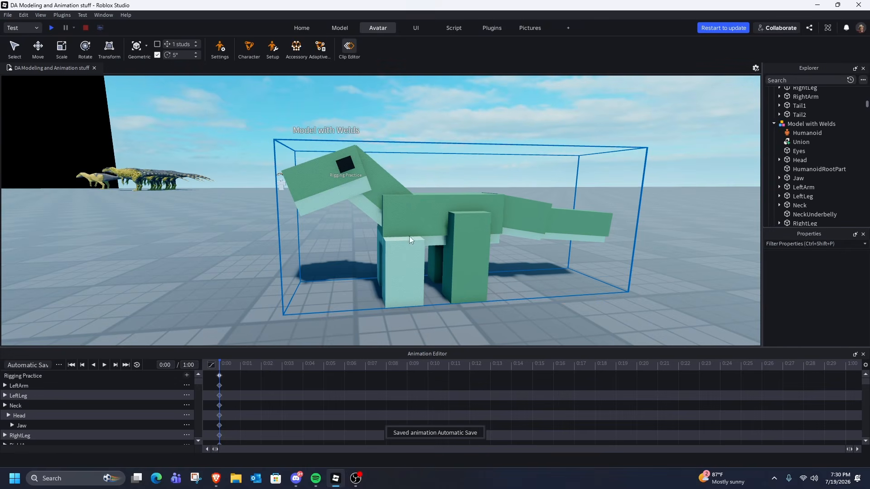
{"action": "left_click", "coordinate": [311, 163]}
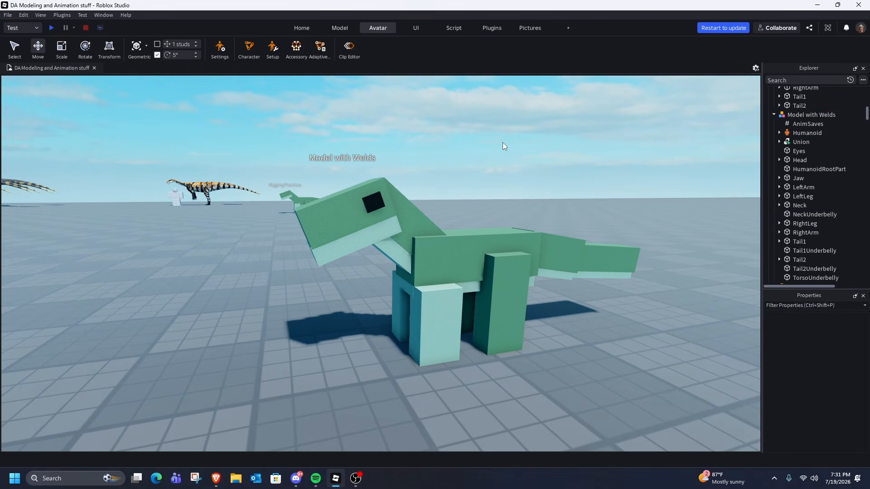
{"action": "left_click", "coordinate": [350, 49]}
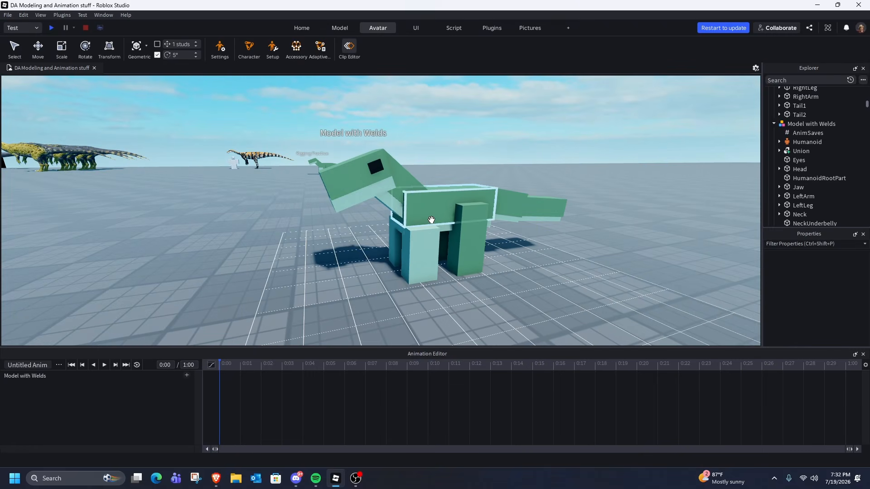
- Rotate the Neck joint of Model with Welds downward to test whether its attached parts follow
{"action": "right_click_drag", "start_coordinate": [431, 220], "coordinate": [394, 227]}
{"action": "key", "text": "w"}
{"action": "key", "text": "d"}
{"action": "key", "text": "a"}
{"action": "left_click", "coordinate": [382, 198]}
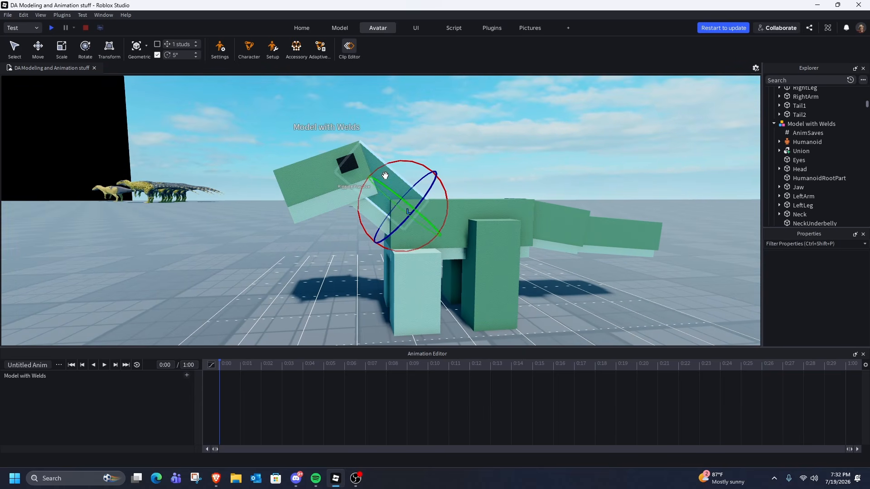
{"action": "left_click", "coordinate": [408, 165]}
{"action": "left_click", "coordinate": [393, 171]}
{"action": "left_click_drag", "start_coordinate": [394, 166], "coordinate": [368, 178]}
- Rotate the Head and Jaw joints to test how the eyes and underside move with them
{"action": "left_click", "coordinate": [326, 204]}
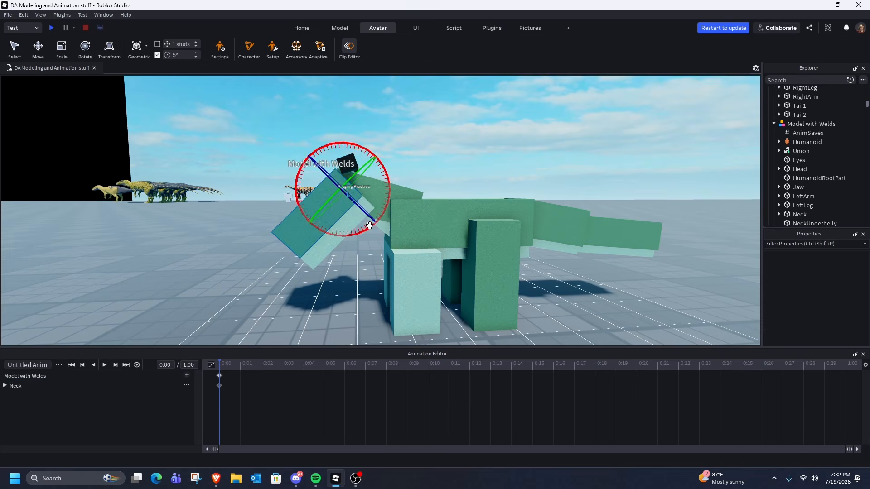
{"action": "mouse_move", "coordinate": [369, 224]}
{"action": "left_mouse_down"}
{"action": "mouse_move", "coordinate": [338, 235]}
{"action": "mouse_move", "coordinate": [384, 228]}
{"action": "left_mouse_up"}
{"action": "left_click", "coordinate": [316, 221]}
{"action": "left_click", "coordinate": [371, 240]}
{"action": "left_click", "coordinate": [352, 224]}
- Rotate the torso Union to test the whole rig's movement, and close the Clip Editor
{"action": "left_click", "coordinate": [440, 218]}
{"action": "left_click_drag", "start_coordinate": [440, 218], "coordinate": [418, 241]}
{"action": "scroll", "coordinate": [405, 236], "scroll_direction": "up", "scroll_amount": 2}
{"action": "scroll", "coordinate": [386, 181], "scroll_direction": "down", "scroll_amount": 2}
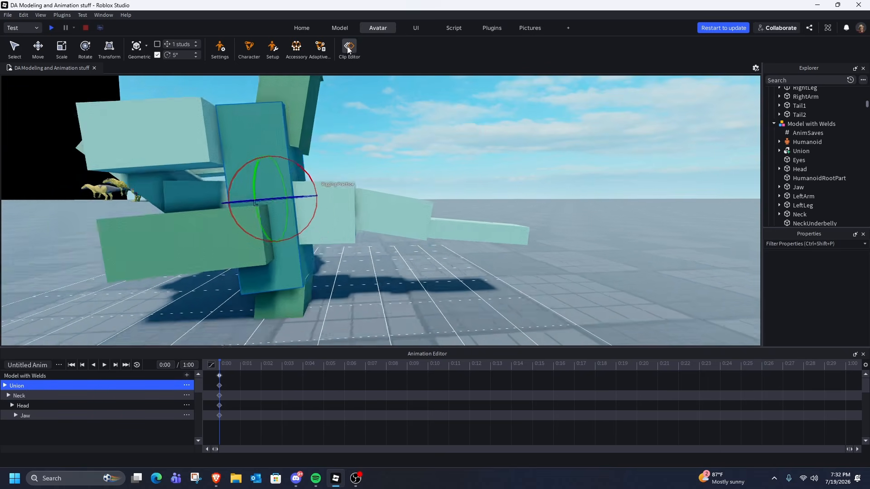
{"action": "left_click", "coordinate": [349, 49]}
- Select Tail1Underbelly together with Tail1 to examine which parts need joining, and clear the selection
{"action": "right_click_drag", "start_coordinate": [411, 286], "coordinate": [394, 295]}
{"action": "scroll", "coordinate": [412, 286], "scroll_direction": "up", "scroll_amount": 1}
{"action": "left_click", "coordinate": [423, 281], "text": "alt"}
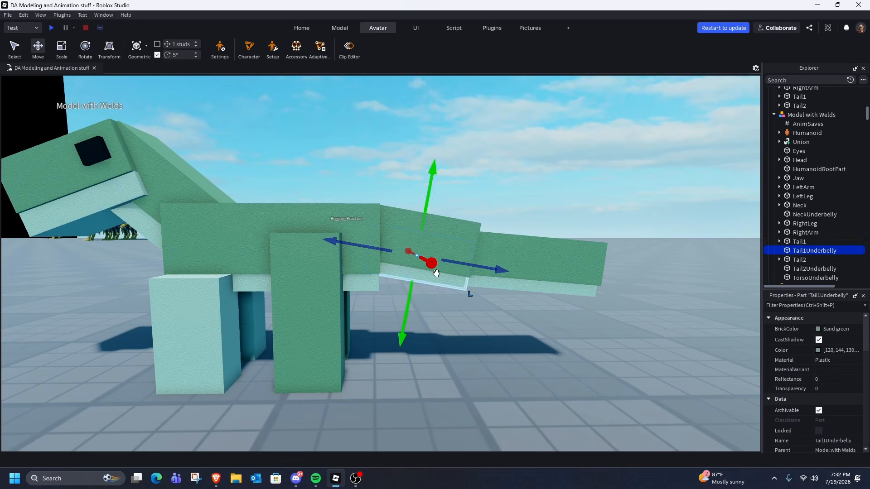
{"action": "left_click", "coordinate": [457, 235], "text": "alt+shift"}
{"action": "left_click", "coordinate": [548, 193]}
{"action": "right_click_drag", "start_coordinate": [482, 189], "coordinate": [483, 195]}
{"action": "key", "text": "e"}
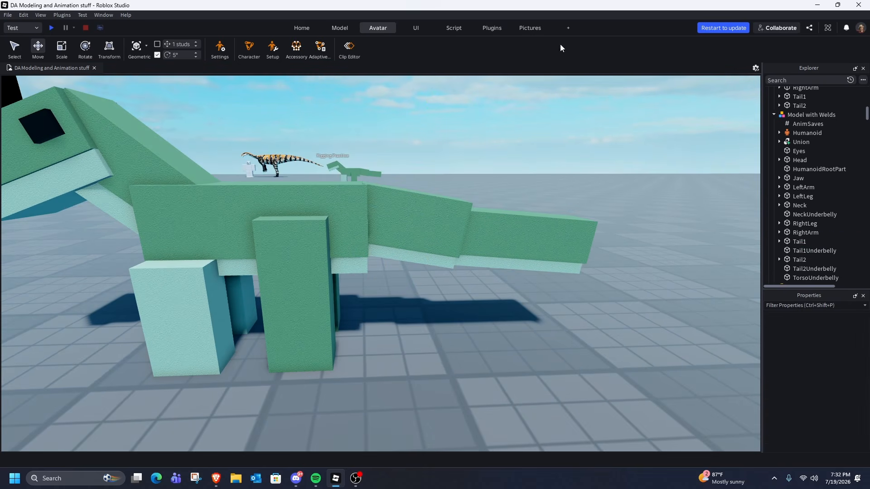
- Find the Building Tools by F3X plugin and look at its weld tool, leaving it closed
{"action": "left_click", "coordinate": [489, 29]}
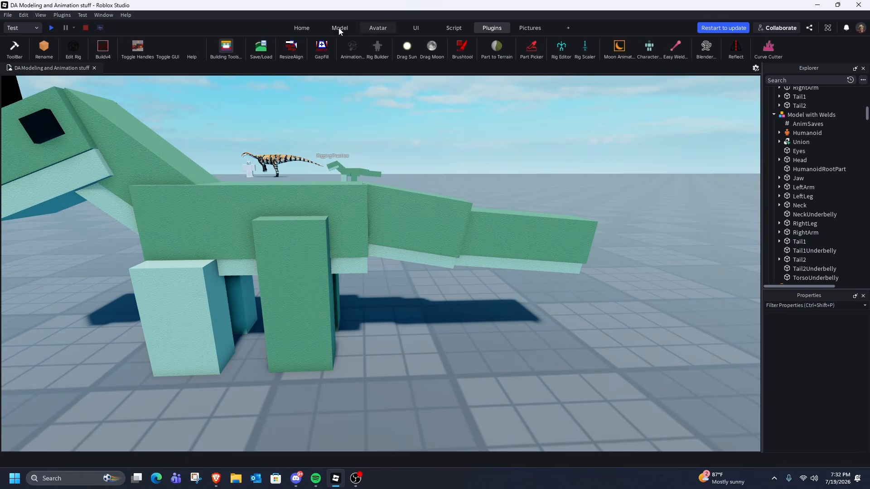
{"action": "left_click", "coordinate": [224, 49]}
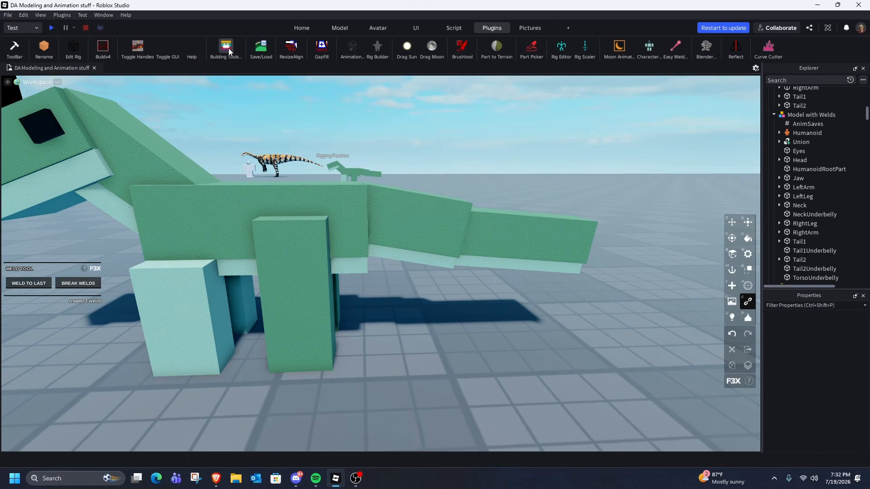
{"action": "left_click", "coordinate": [229, 49]}
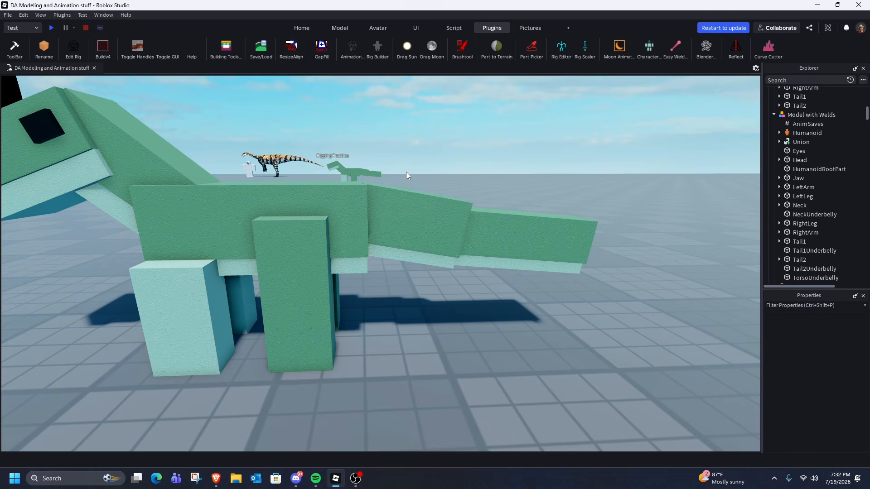
{"action": "right_click_drag", "start_coordinate": [357, 118], "coordinate": [358, 118]}
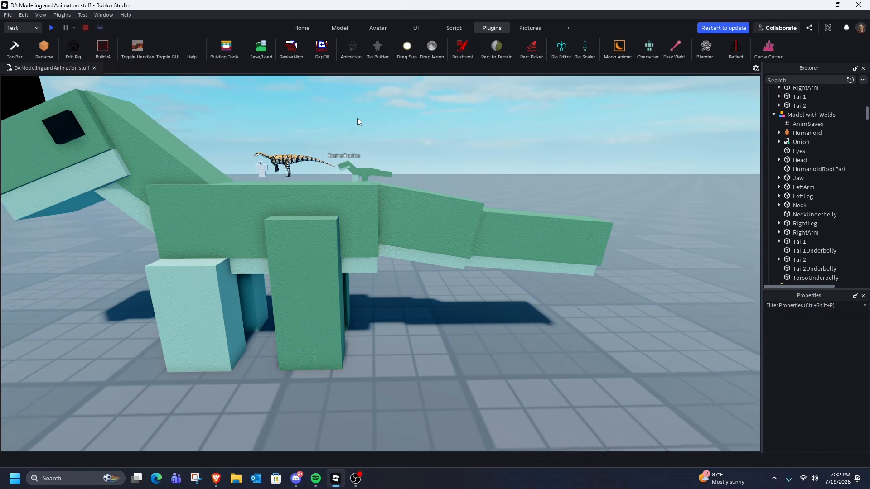
{"action": "key", "text": "s"}
{"action": "left_click", "coordinate": [229, 51]}
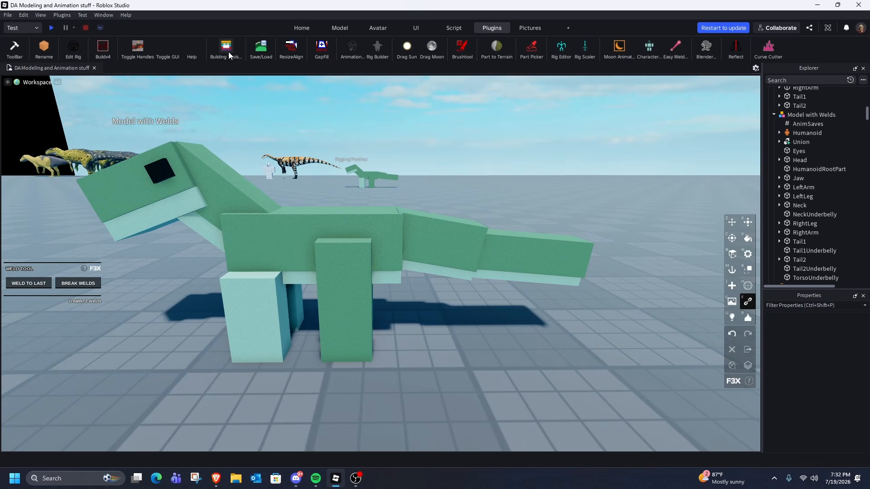
{"action": "left_click", "coordinate": [231, 50]}
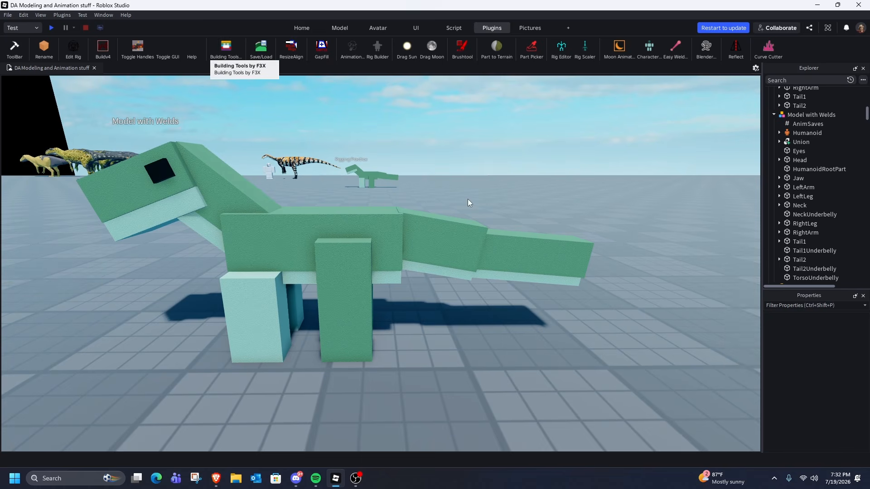
- Ungroup Model with Welds, regroup its parts into a single model, and clear the selection
{"action": "right_click_drag", "start_coordinate": [467, 199], "coordinate": [481, 210]}
{"action": "left_click", "coordinate": [441, 260]}
{"action": "key", "text": "s"}
{"action": "key", "text": "ctrl+u"}
{"action": "key", "text": "ctrl+g"}
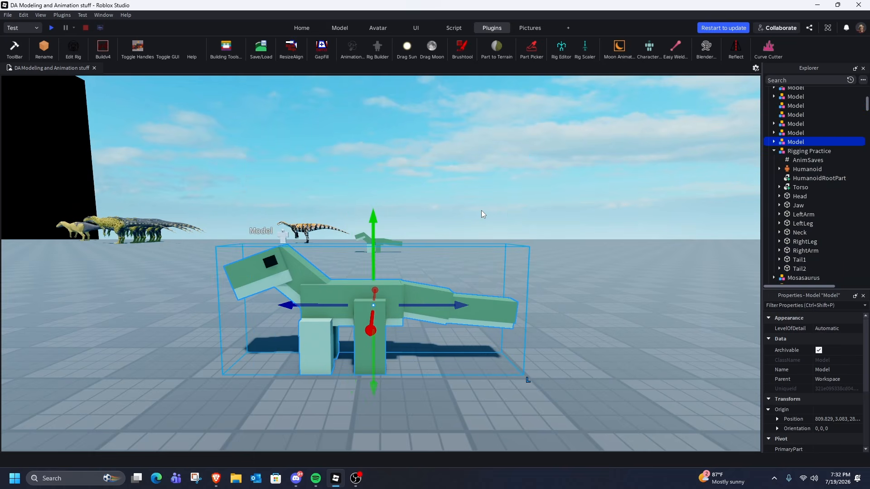
{"action": "key", "text": "w"}
{"action": "key", "text": "d"}
{"action": "key", "text": "q"}
{"action": "left_click", "coordinate": [572, 205]}
{"action": "scroll", "coordinate": [393, 315], "scroll_direction": "up", "scroll_amount": 3}
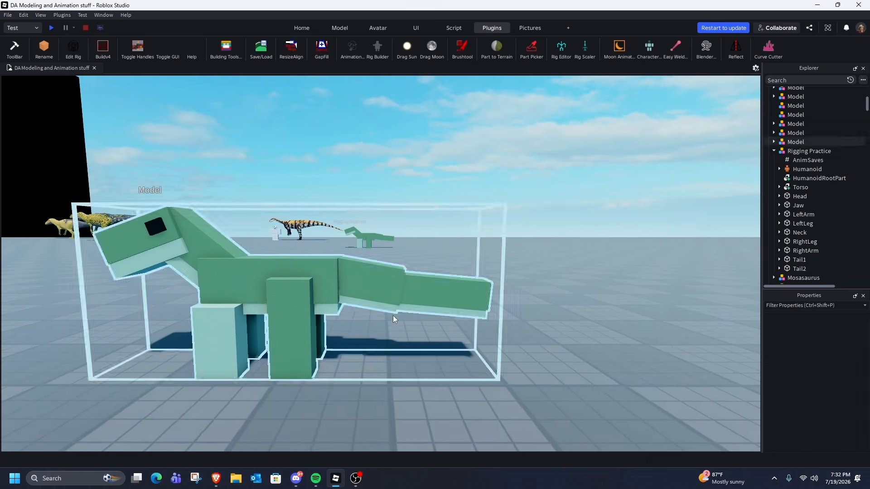
- Select Tail1 and Tail1Underbelly one after the other to tell the main tail part from its attached strip
{"action": "scroll", "coordinate": [375, 320], "scroll_direction": "up", "scroll_amount": 5}
{"action": "left_click", "coordinate": [375, 267]}
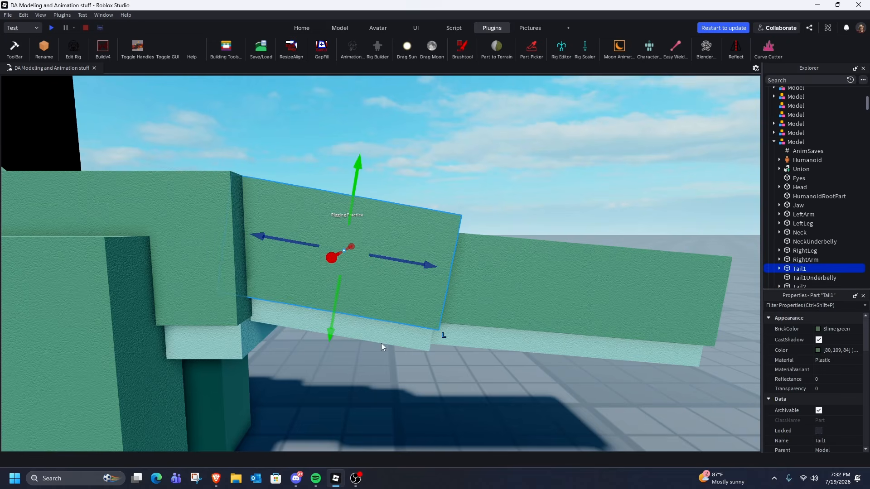
{"action": "left_click", "coordinate": [381, 331]}
{"action": "left_click", "coordinate": [390, 317]}
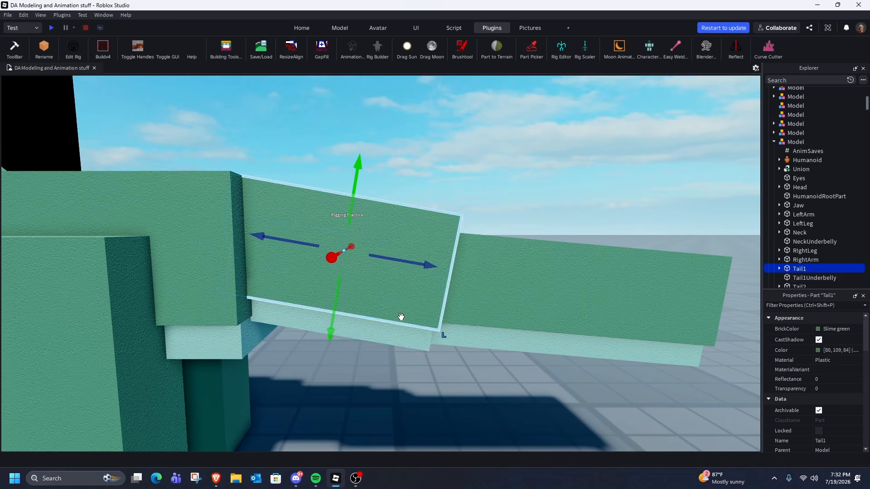
{"action": "left_click", "coordinate": [398, 334]}
{"action": "scroll", "coordinate": [390, 312], "scroll_direction": "down", "scroll_amount": 5}
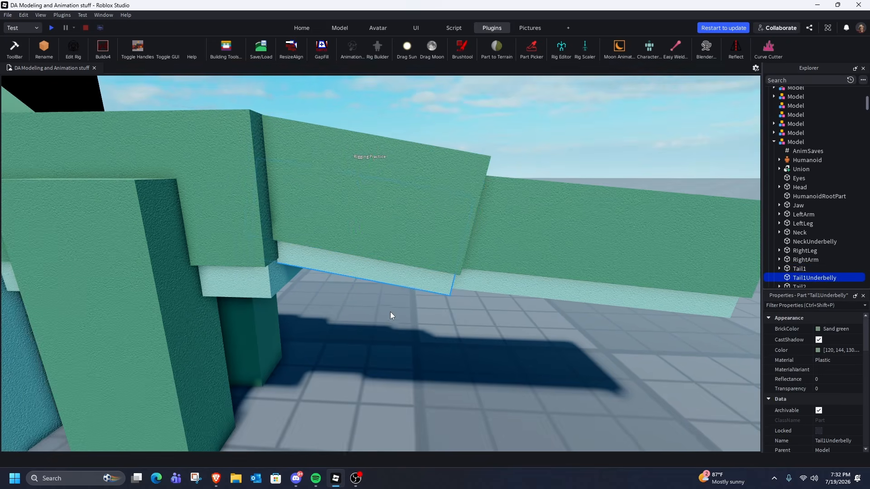
{"action": "scroll", "coordinate": [398, 311], "scroll_direction": "down", "scroll_amount": 3}
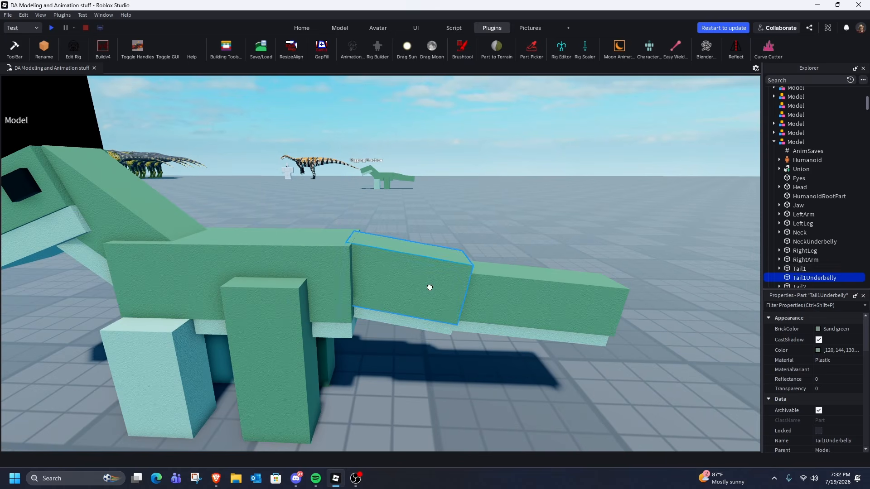
- Group Tail1 and Tail1Underbelly into their own model inside the dinosaur, and expand that group
{"action": "left_click", "coordinate": [419, 313]}
{"action": "left_click", "coordinate": [414, 328], "text": "ctrl"}
{"action": "scroll", "coordinate": [404, 331], "scroll_direction": "up", "scroll_amount": 5}
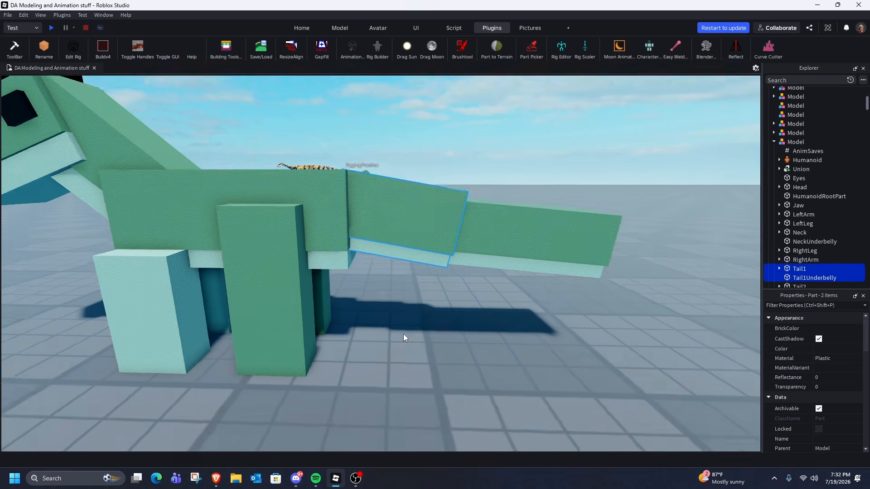
{"action": "key", "text": "ctrl+g"}
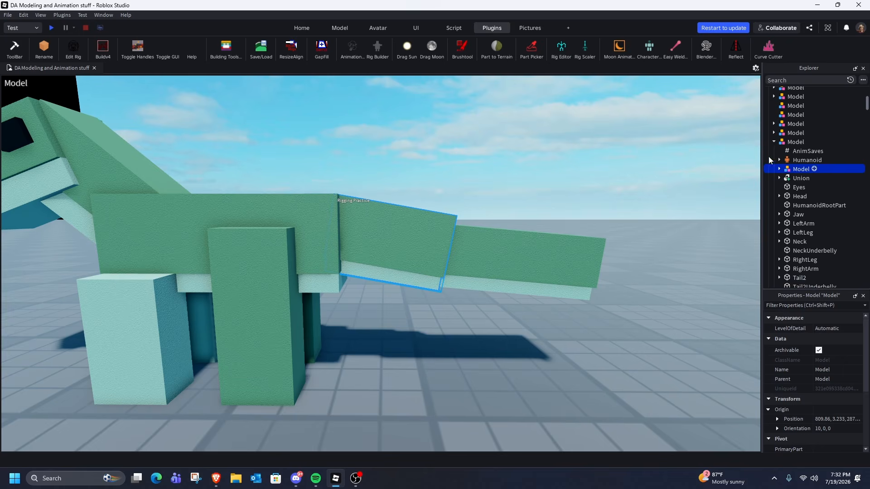
{"action": "left_click", "coordinate": [779, 169]}
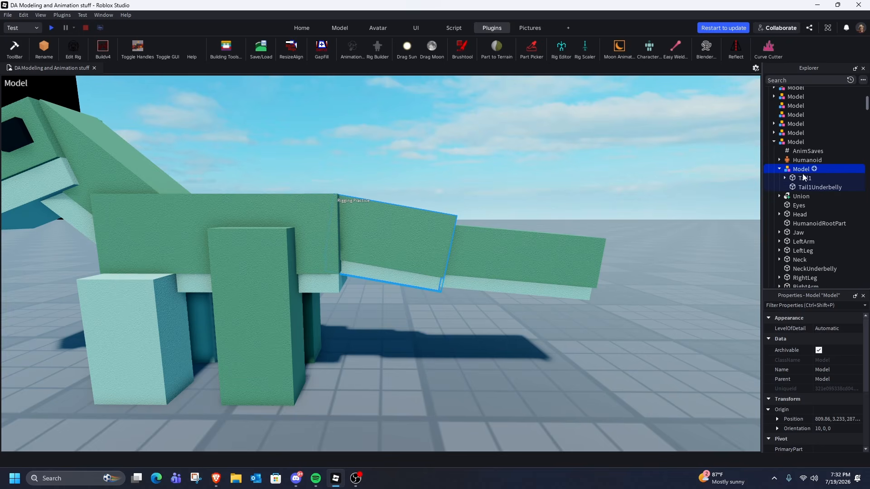
- Set Tail1 as the PrimaryPart of the model that groups Tail1 and Tail1Underbelly
{"action": "scroll", "coordinate": [834, 372], "scroll_direction": "down", "scroll_amount": 3}
{"action": "left_click", "coordinate": [833, 387]}
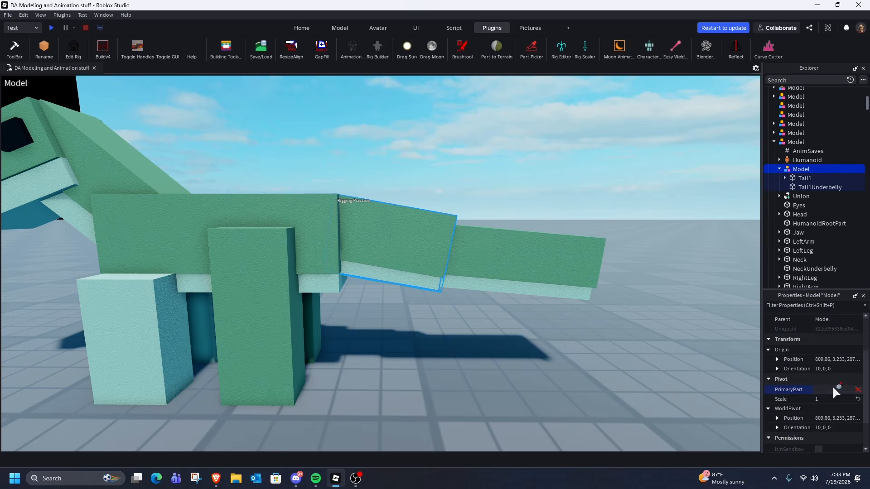
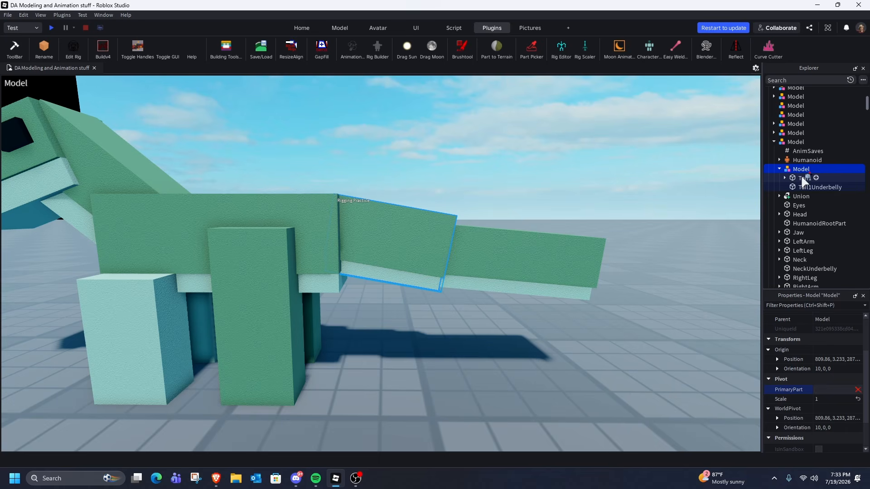
{"action": "left_click", "coordinate": [803, 179]}
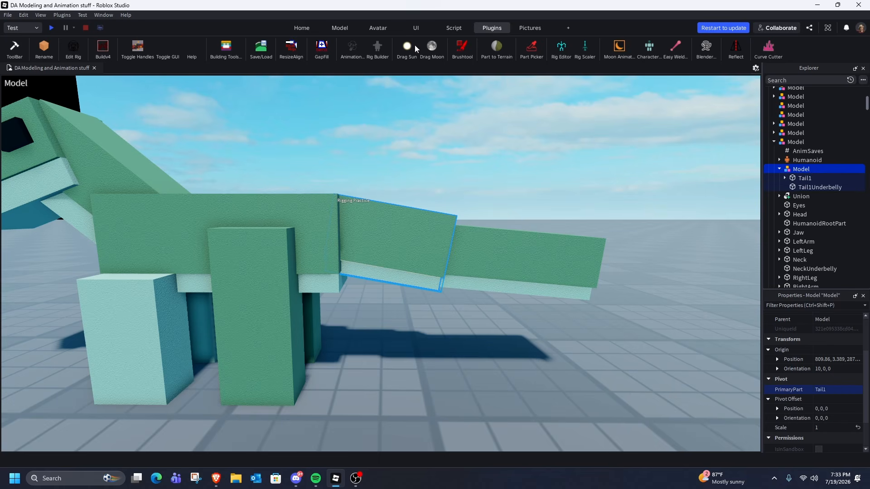
- Weld the parts of the Tail1 model together with the F3X weld tool, and expand Tail1 to check its joint
{"action": "left_click", "coordinate": [225, 47]}
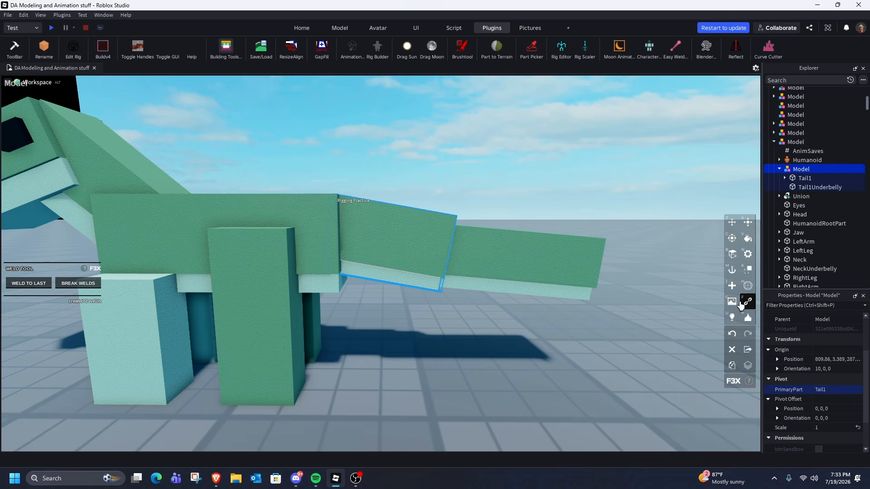
{"action": "left_click", "coordinate": [795, 176]}
{"action": "left_click", "coordinate": [795, 171]}
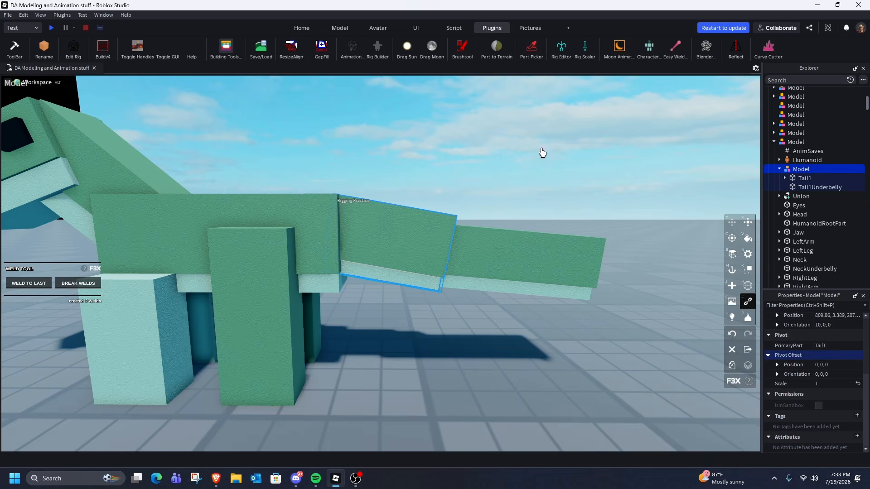
{"action": "left_click", "coordinate": [29, 285]}
{"action": "left_click", "coordinate": [785, 178]}
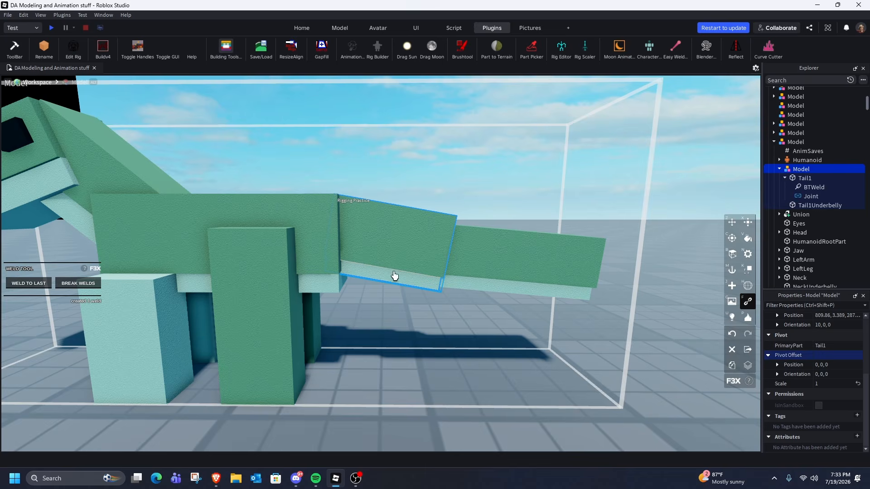
{"action": "left_click", "coordinate": [225, 47]}
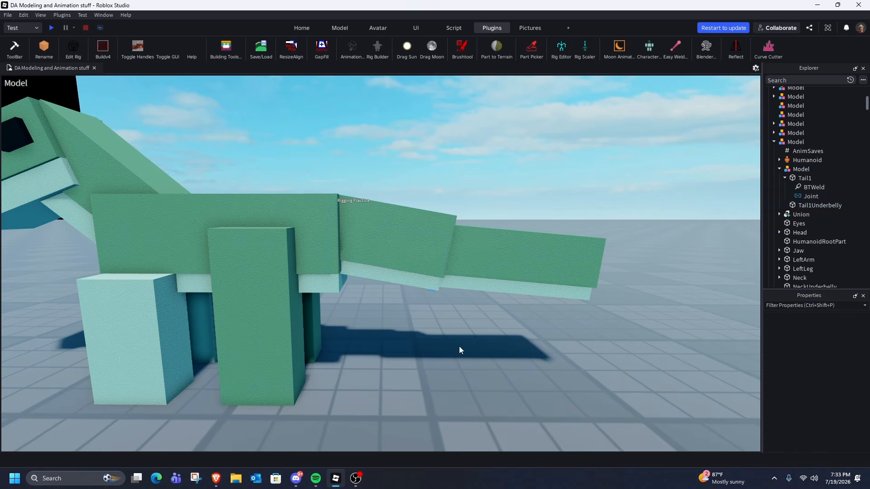
- Load the dinosaur in the Clip Editor and rotate Tail1 to test that its underbelly strip follows, leaving the editor closed
{"action": "left_click", "coordinate": [415, 283]}
{"action": "left_click", "coordinate": [513, 200]}
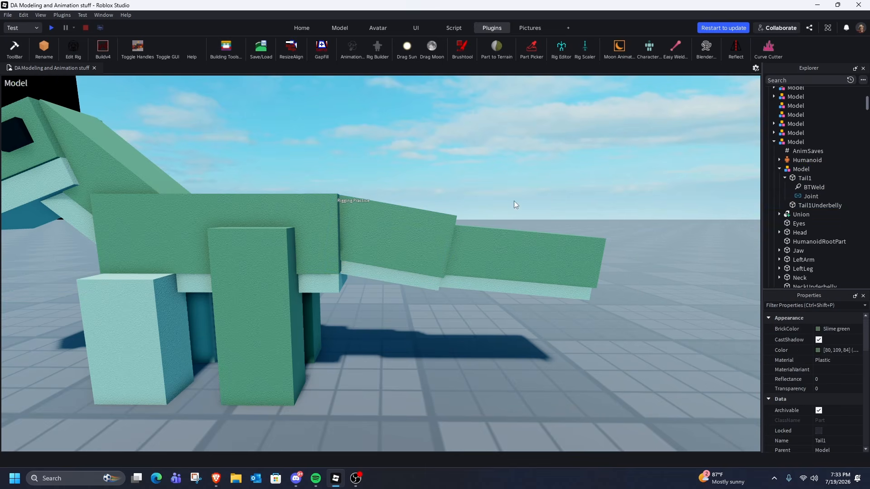
{"action": "left_click", "coordinate": [382, 29]}
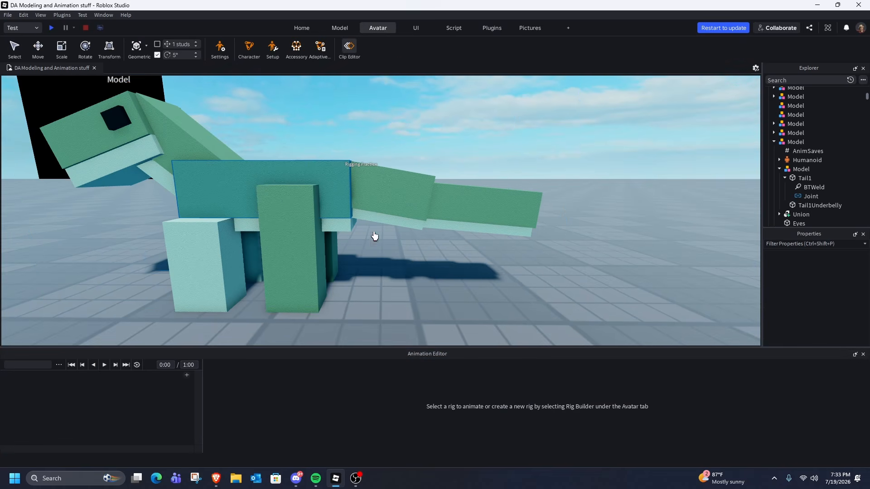
{"action": "left_click", "coordinate": [405, 214]}
{"action": "left_click", "coordinate": [406, 209]}
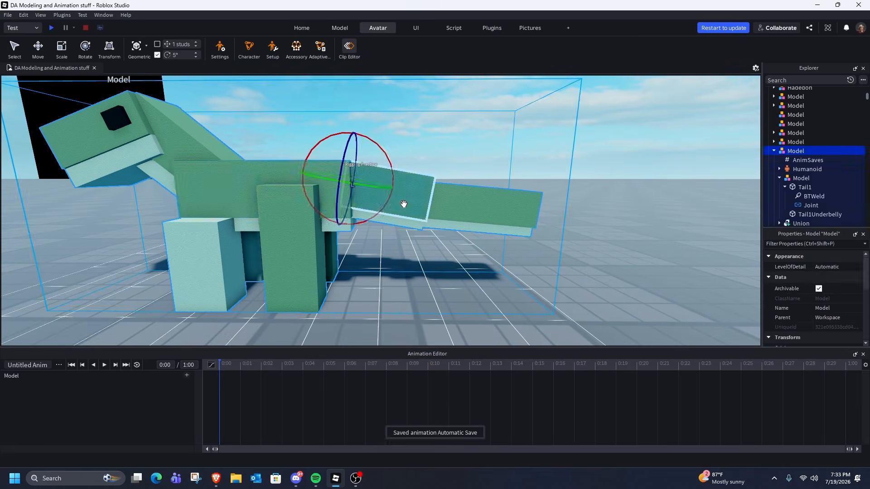
{"action": "left_click_drag", "start_coordinate": [388, 202], "coordinate": [406, 253]}
{"action": "left_click", "coordinate": [412, 173]}
{"action": "left_click", "coordinate": [402, 171]}
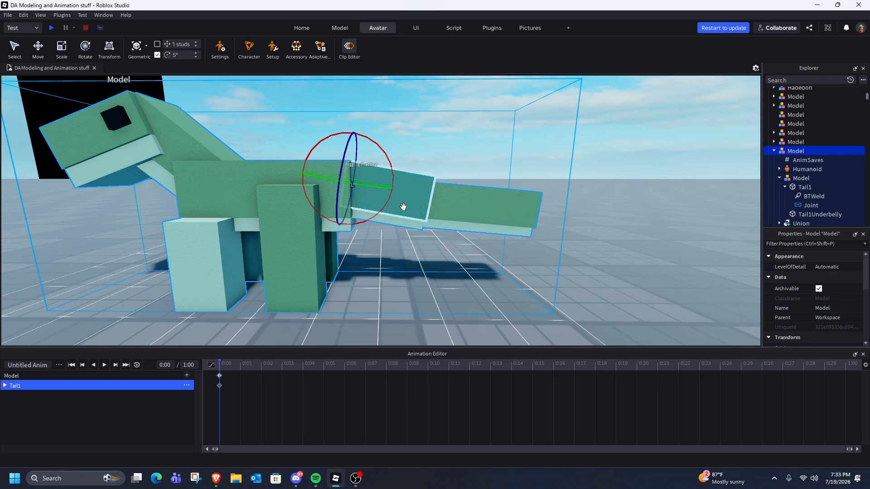
{"action": "left_click_drag", "start_coordinate": [375, 214], "coordinate": [391, 196]}
{"action": "left_click", "coordinate": [383, 205]}
{"action": "left_click", "coordinate": [381, 211]}
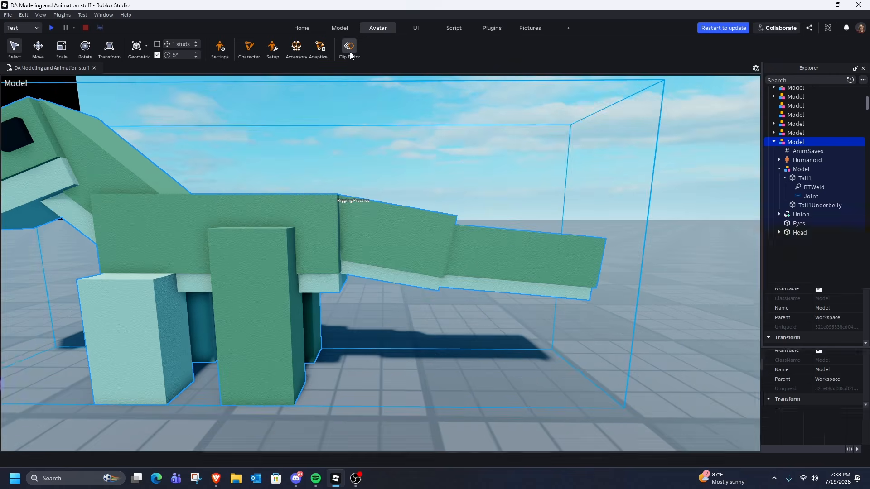
- Group Tail2 and Tail2Underbelly into their own model inside the dinosaur
{"action": "scroll", "coordinate": [525, 242], "scroll_direction": "up", "scroll_amount": 3}
{"action": "scroll", "coordinate": [557, 281], "scroll_direction": "up", "scroll_amount": 2}
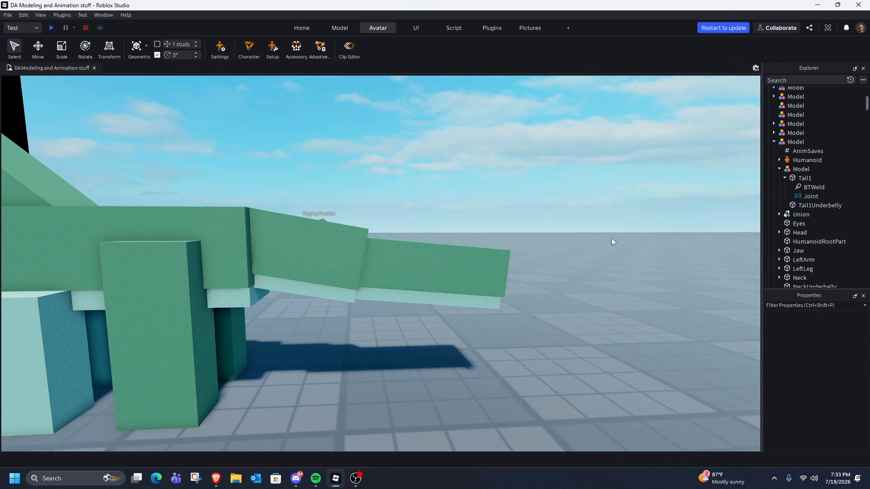
{"action": "left_click", "coordinate": [458, 283]}
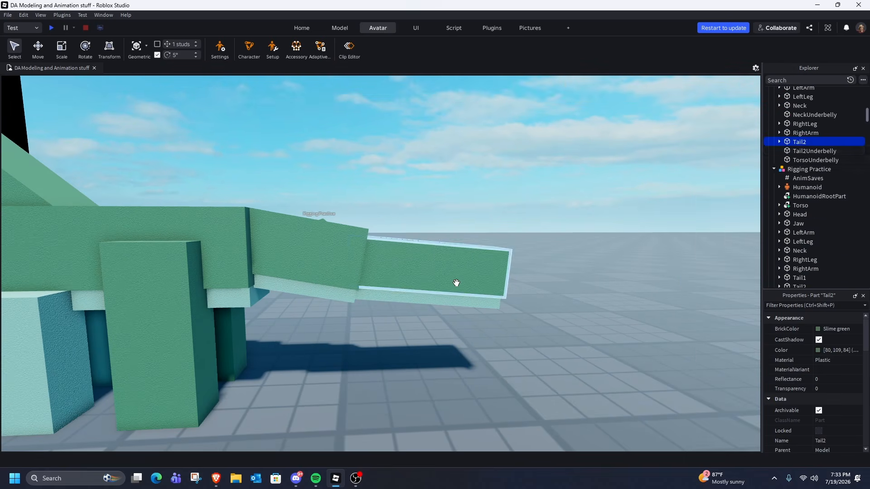
{"action": "left_click_drag", "start_coordinate": [457, 283], "coordinate": [460, 305]}
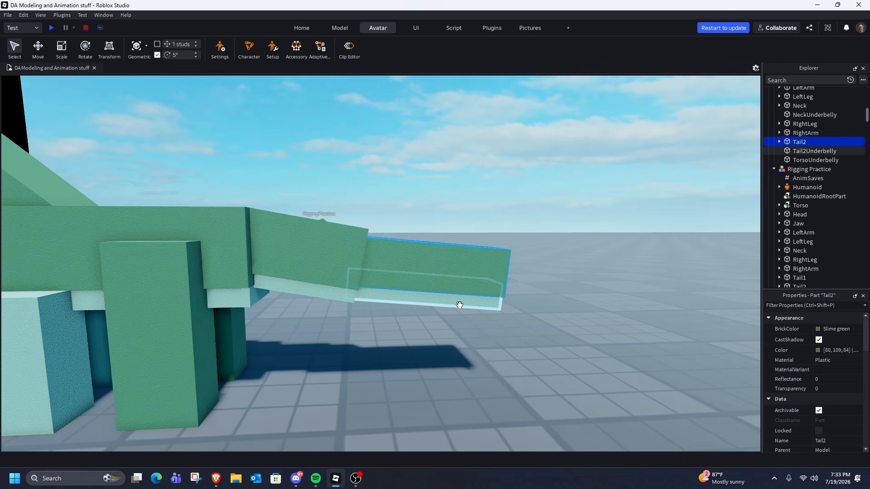
{"action": "left_click", "coordinate": [460, 305], "text": "ctrl"}
{"action": "key", "text": "ctrl+g"}
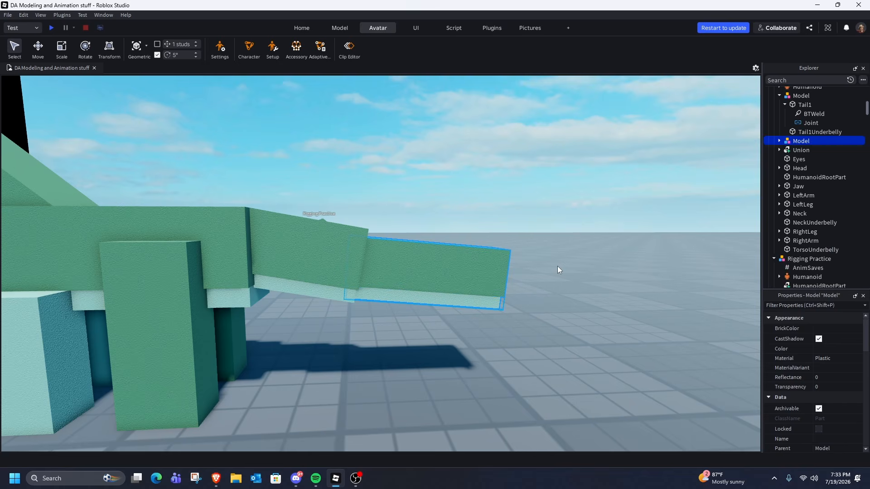
- Expand the new tail tip group and set Tail2 as its PrimaryPart
{"action": "left_click", "coordinate": [778, 142]}
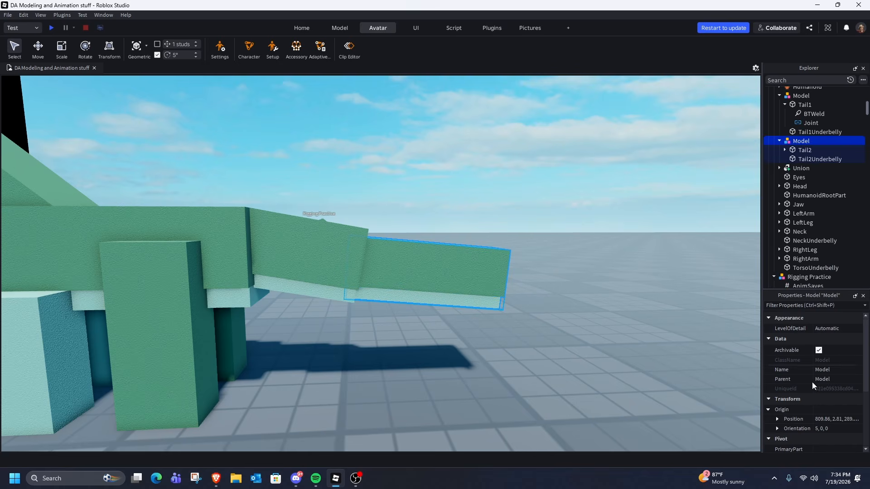
{"action": "left_click", "coordinate": [833, 450]}
{"action": "left_click", "coordinate": [809, 149]}
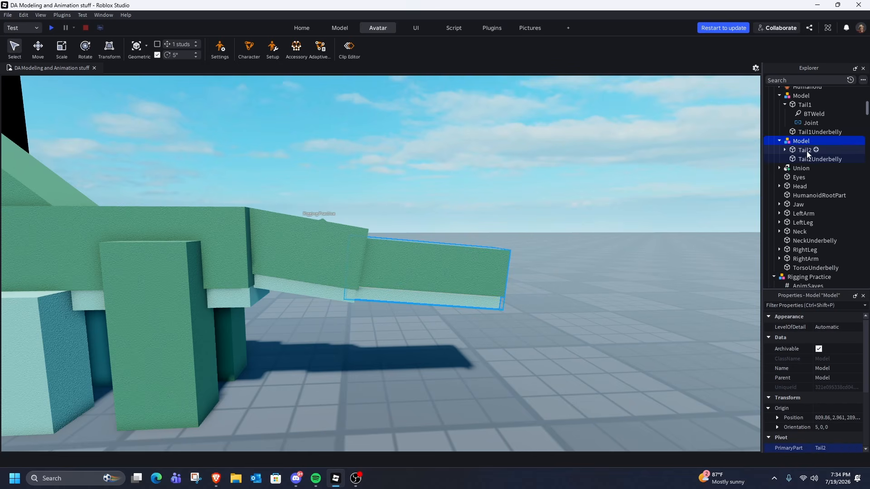
- Weld Tail2Underbelly to Tail2 with the F3X weld tool, and close the building tools
{"action": "left_click", "coordinate": [480, 28]}
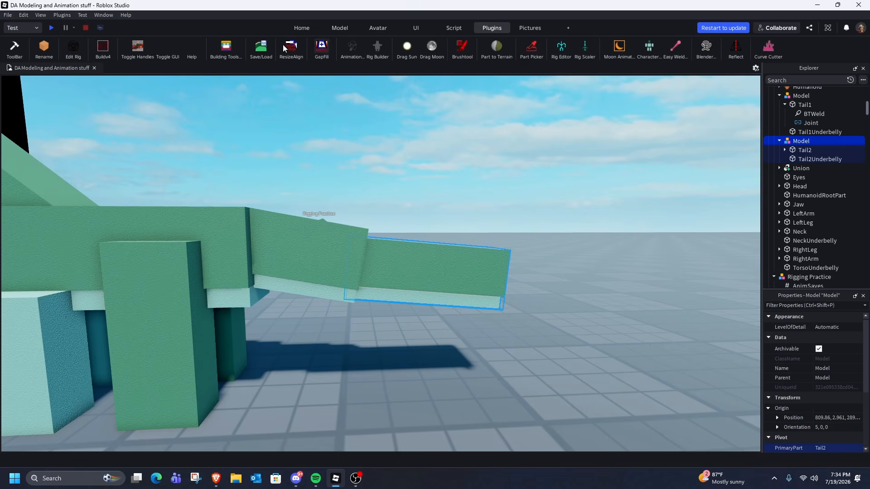
{"action": "left_click", "coordinate": [232, 46]}
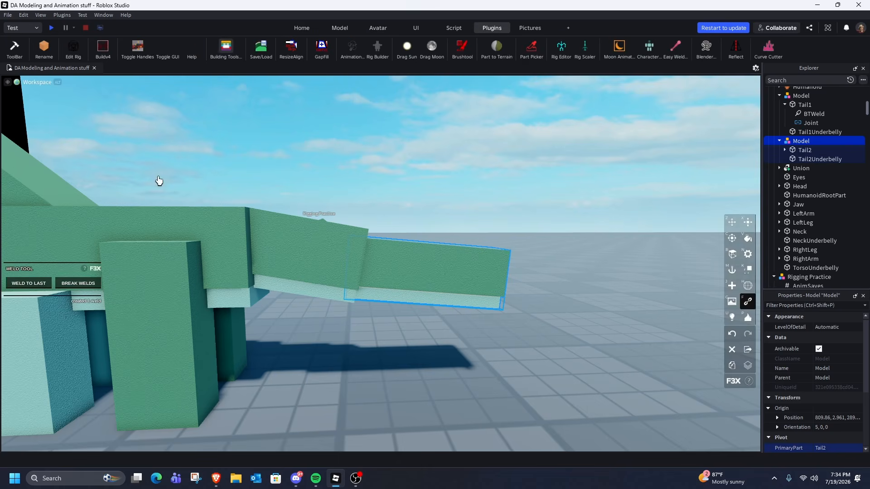
{"action": "left_click", "coordinate": [36, 284]}
{"action": "left_click", "coordinate": [229, 47]}
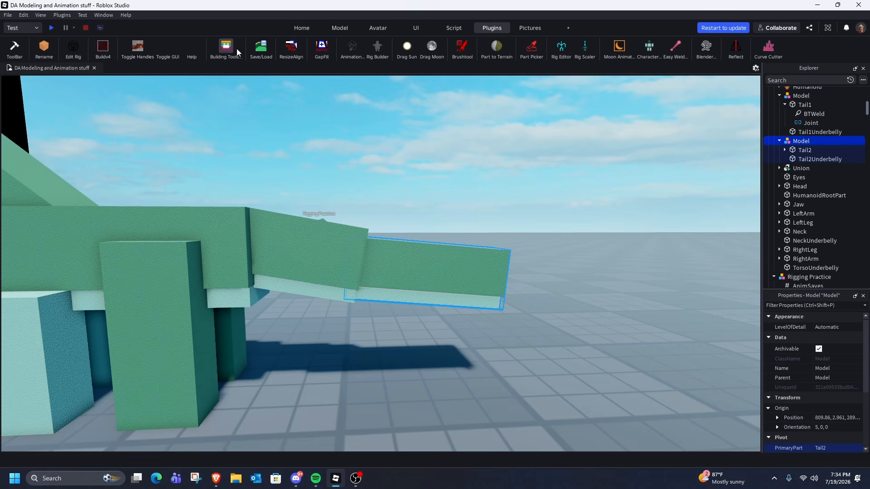
- Load the dinosaur in the Clip Editor and rotate its tail sections to test the Tail2 weld
{"action": "left_click", "coordinate": [376, 29]}
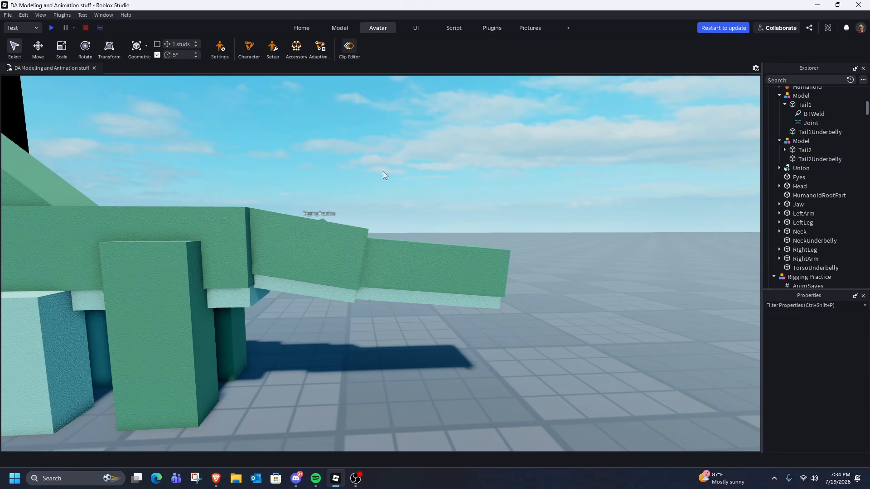
{"action": "left_click", "coordinate": [402, 267]}
{"action": "left_click", "coordinate": [415, 188]}
{"action": "left_click_drag", "start_coordinate": [412, 193], "coordinate": [436, 214]}
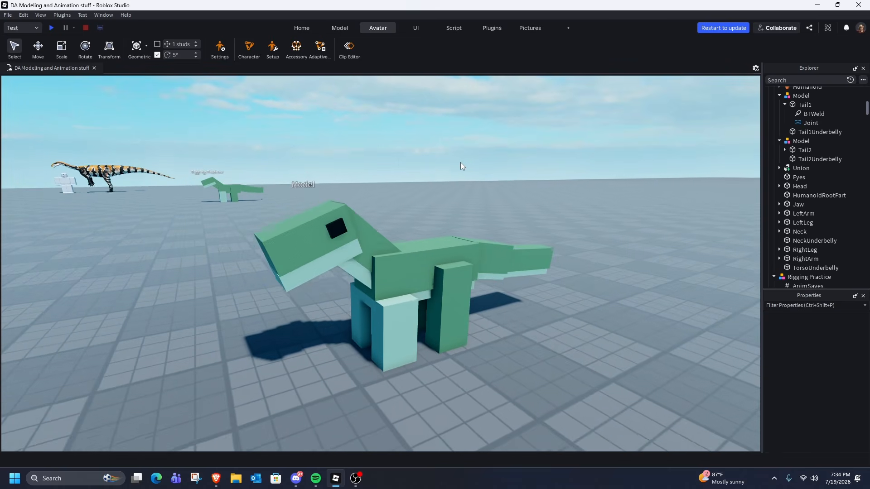
- Anchor the whole dinosaur model and try to load it in the Clip Editor, dismissing the error
{"action": "left_click", "coordinate": [339, 29]}
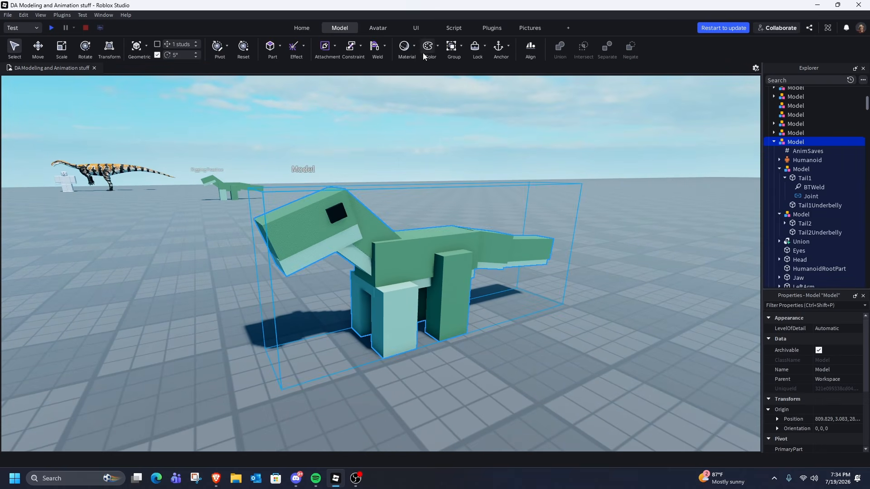
{"action": "left_click", "coordinate": [474, 130]}
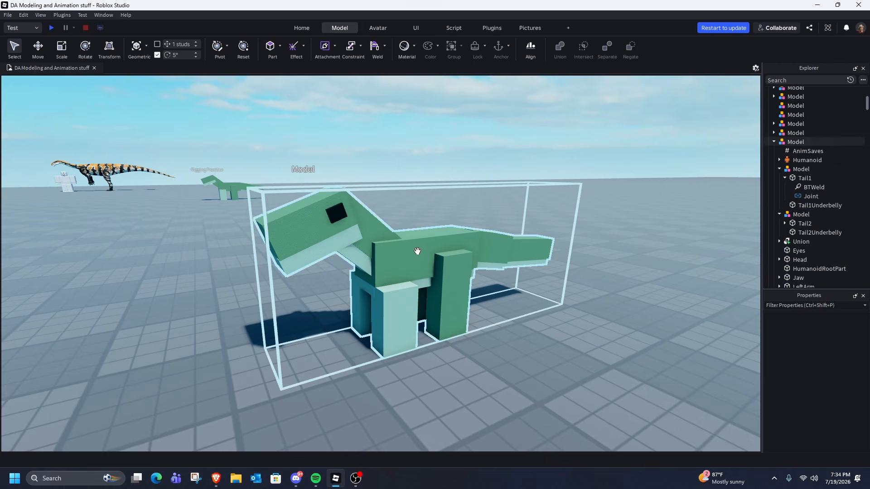
{"action": "left_click", "coordinate": [491, 27]}
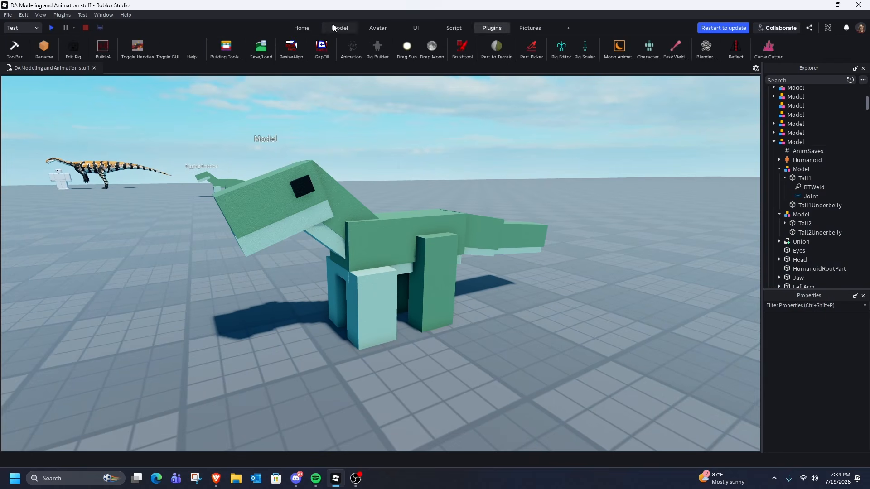
{"action": "left_click", "coordinate": [377, 27]}
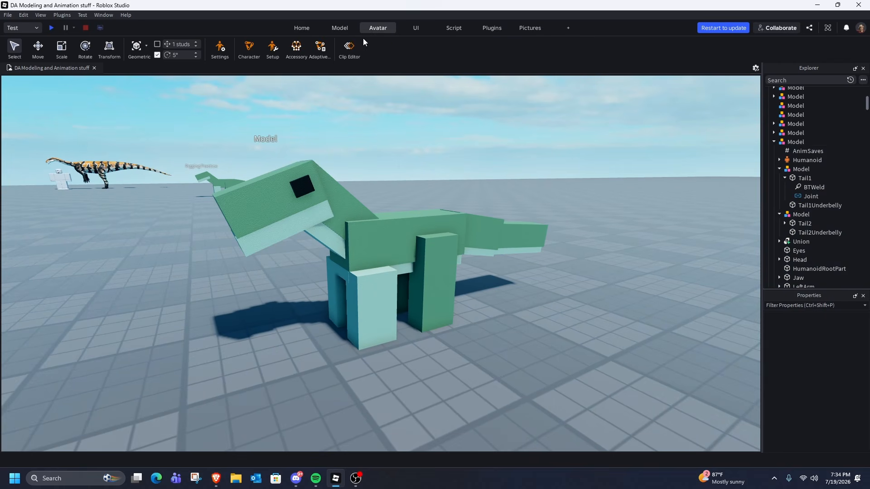
{"action": "left_click", "coordinate": [373, 222]}
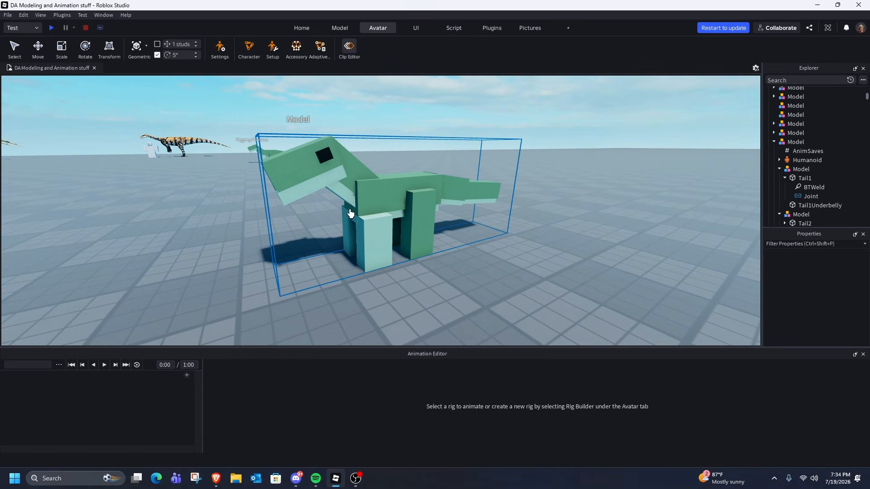
{"action": "left_click", "coordinate": [389, 247]}
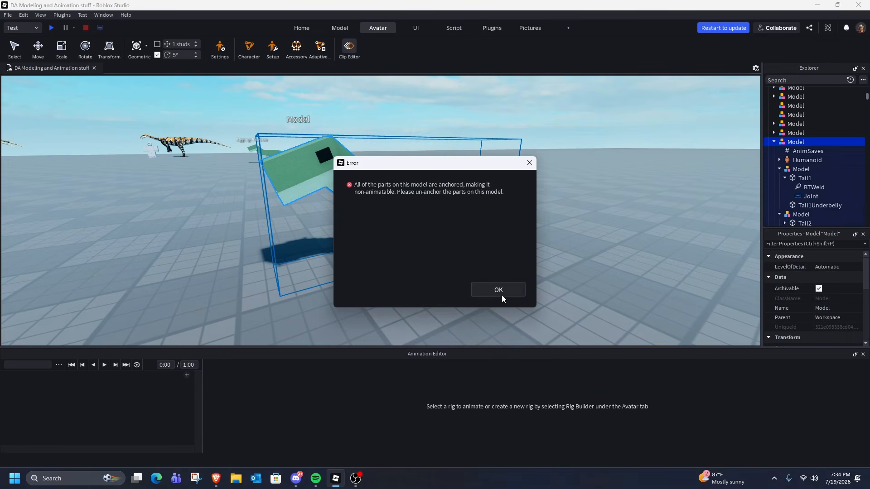
{"action": "left_click", "coordinate": [499, 292]}
- Unanchor the dinosaur model, and anchor only its Neck part
{"action": "left_click", "coordinate": [340, 29]}
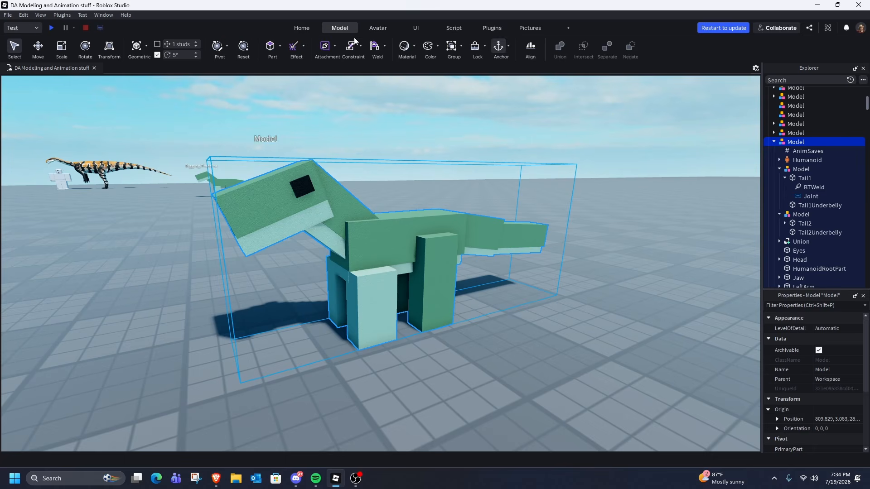
{"action": "left_click", "coordinate": [424, 133]}
{"action": "left_click", "coordinate": [339, 196]}
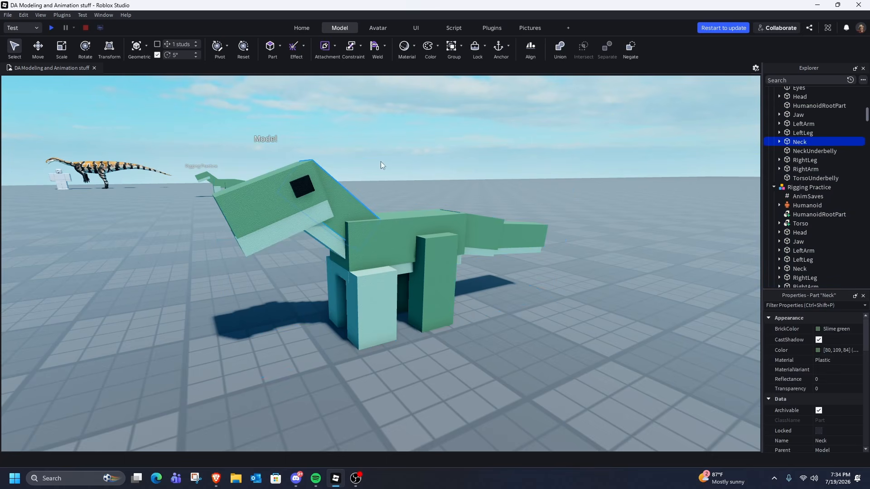
{"action": "left_click", "coordinate": [436, 151]}
- Load the partly anchored dinosaur in the Clip Editor, accept the warning, and close the editor again
{"action": "left_click", "coordinate": [377, 29]}
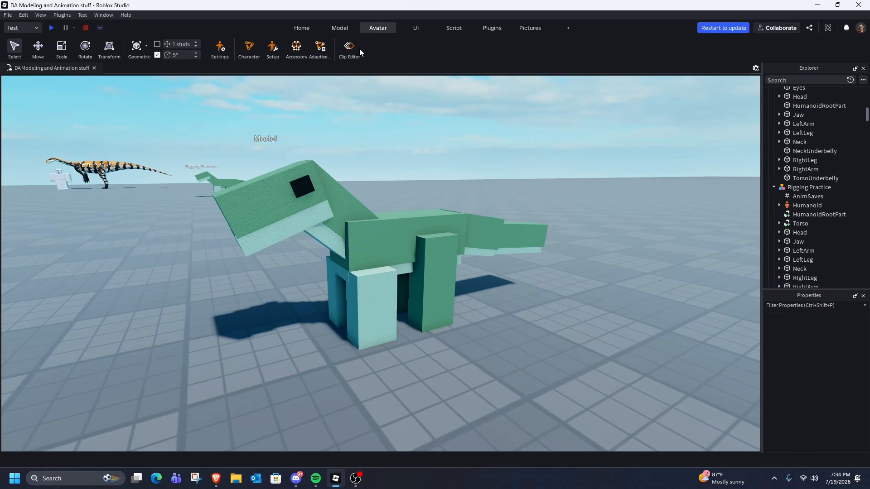
{"action": "left_click", "coordinate": [373, 230]}
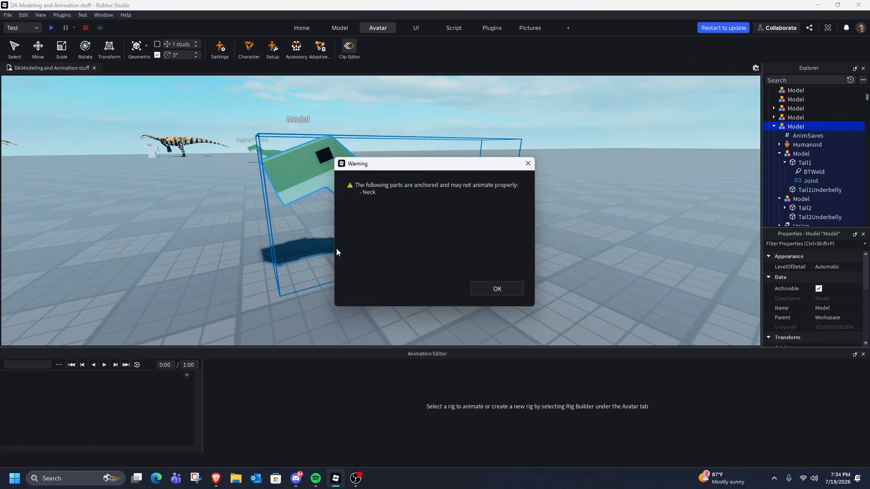
{"action": "left_click", "coordinate": [497, 290]}
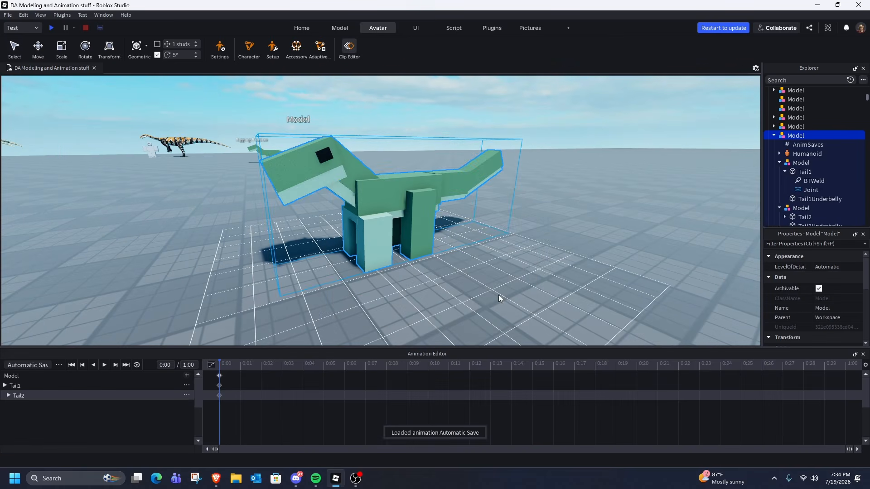
{"action": "left_click", "coordinate": [355, 49]}
{"action": "left_click", "coordinate": [458, 206]}
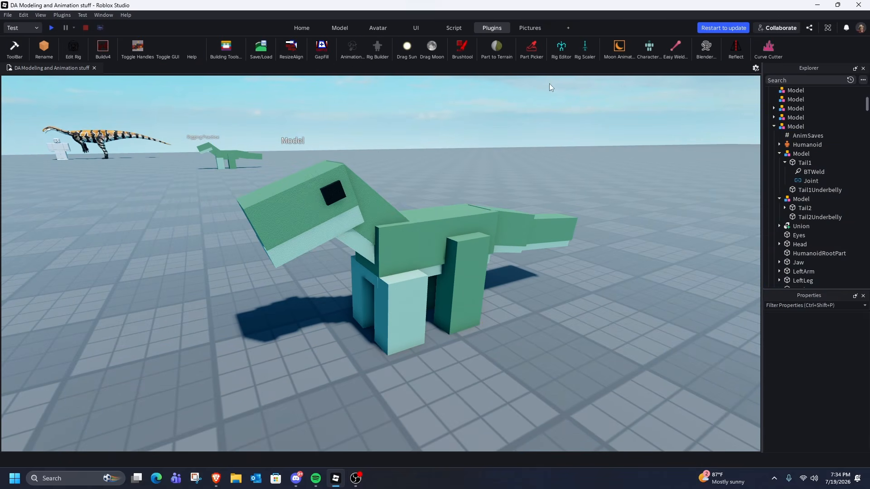
- Unanchor the whole dinosaur model
{"action": "left_click", "coordinate": [431, 191]}
{"action": "left_click", "coordinate": [339, 28]}
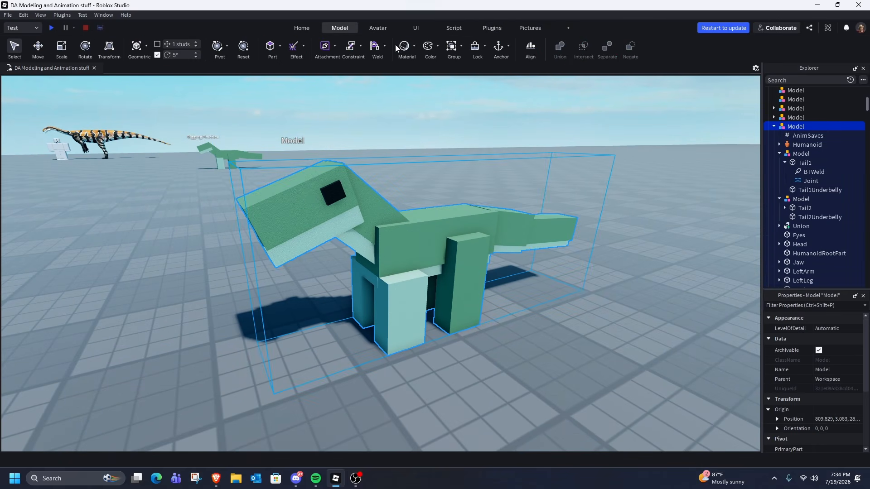
{"action": "left_click", "coordinate": [483, 192]}
{"action": "right_click_drag", "start_coordinate": [482, 192], "coordinate": [447, 200]}
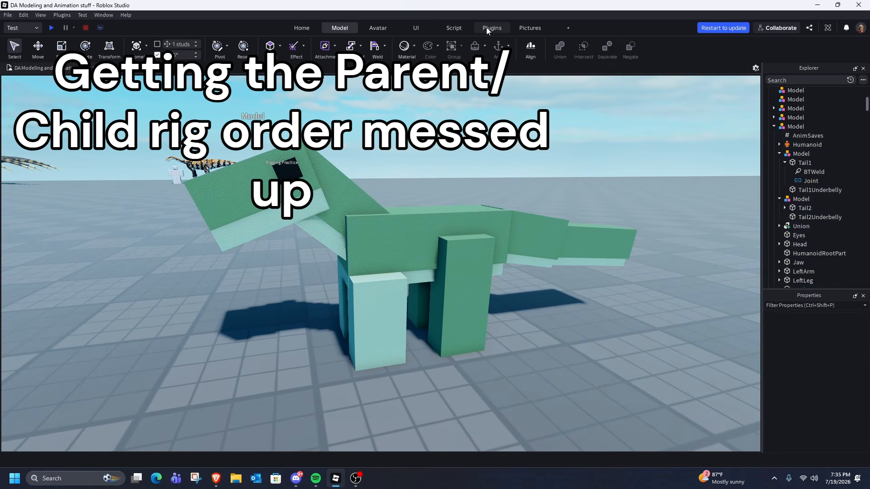
- Load the dinosaur in the Rig Editor and delete its neck joint
{"action": "left_click", "coordinate": [488, 28]}
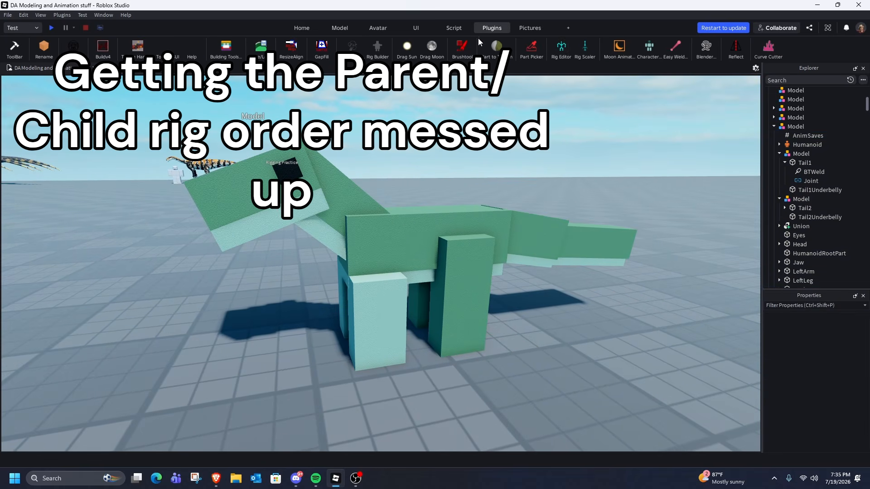
{"action": "left_click", "coordinate": [560, 50]}
{"action": "left_click", "coordinate": [322, 230]}
{"action": "left_click", "coordinate": [129, 167]}
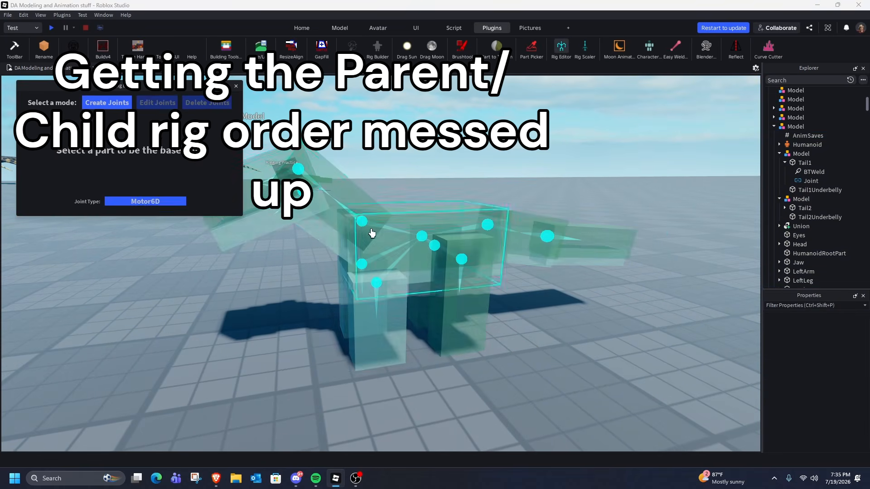
{"action": "left_click", "coordinate": [212, 102]}
{"action": "right_click_drag", "start_coordinate": [471, 235], "coordinate": [441, 223]}
{"action": "scroll", "coordinate": [441, 223], "scroll_direction": "up", "scroll_amount": 2}
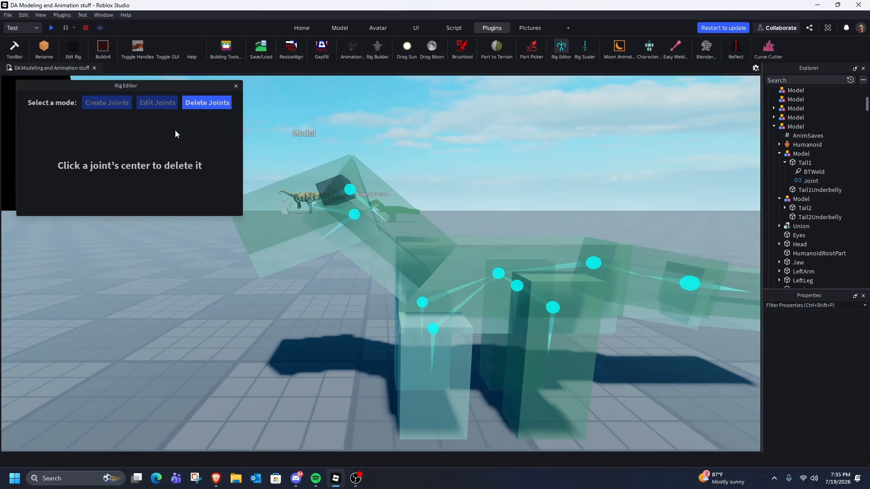
- Delete the dinosaur's head and jaw joints and return to joint creation
{"action": "left_click", "coordinate": [107, 103]}
{"action": "right_click_drag", "start_coordinate": [398, 231], "coordinate": [401, 226]}
{"action": "key", "text": "q"}
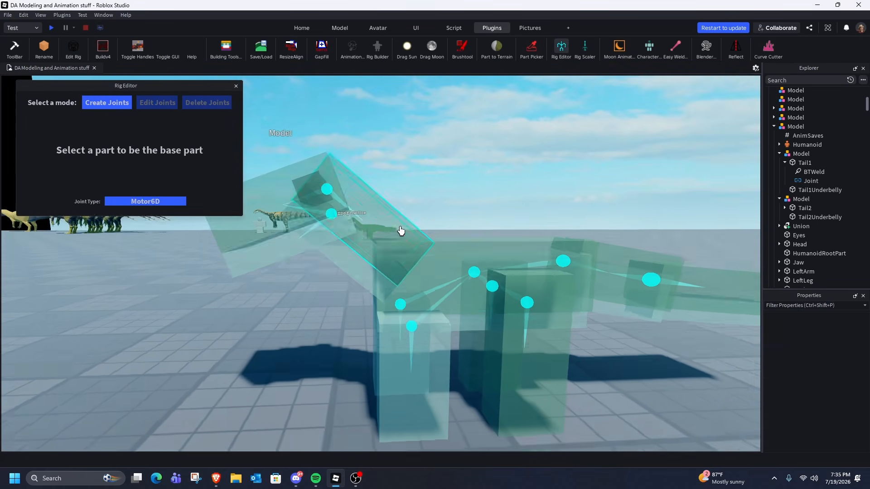
{"action": "left_click", "coordinate": [201, 102]}
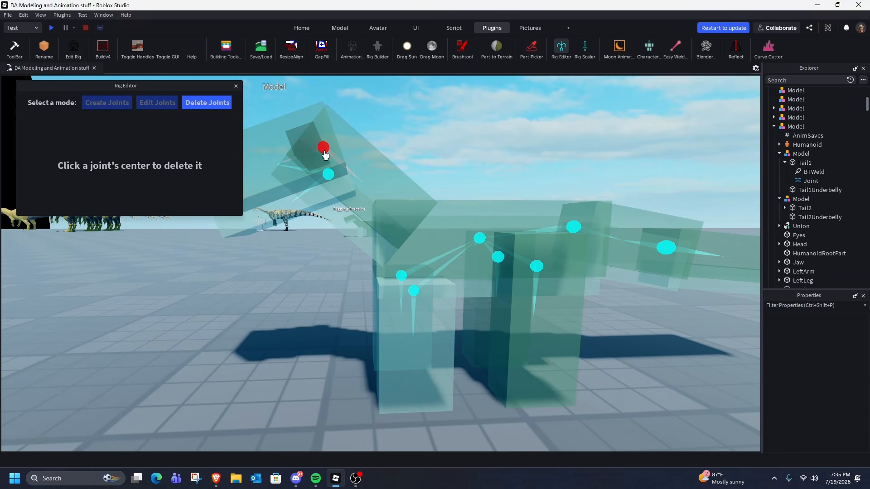
{"action": "left_click", "coordinate": [129, 103]}
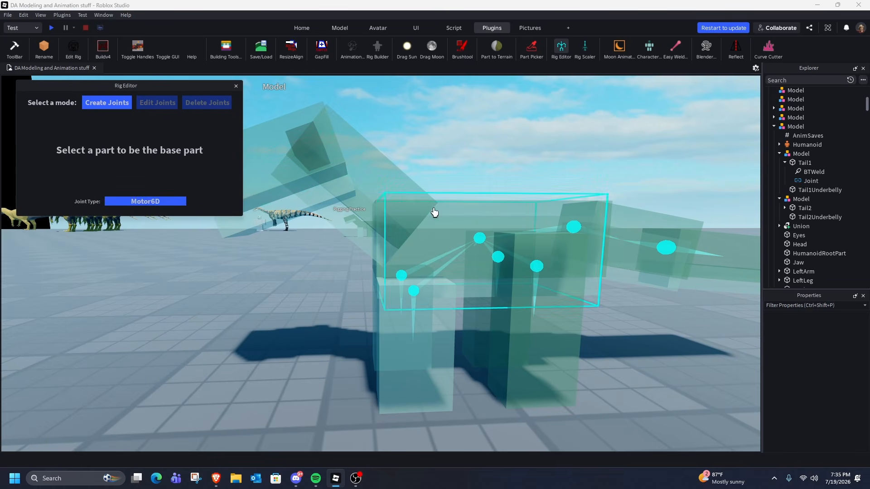
- Create a Motor6D joint from the torso to the neck, and a wrong-order one from the head to the neck
{"action": "left_click", "coordinate": [377, 233]}
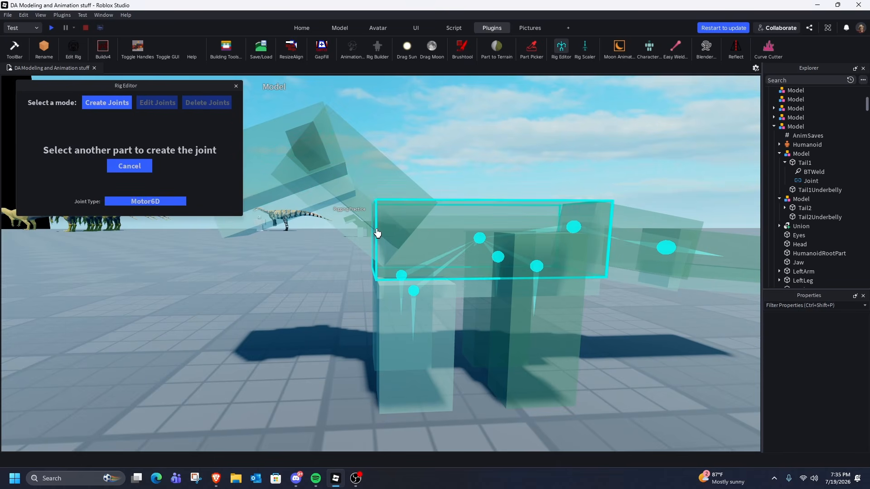
{"action": "key", "text": "e"}
{"action": "key", "text": "a"}
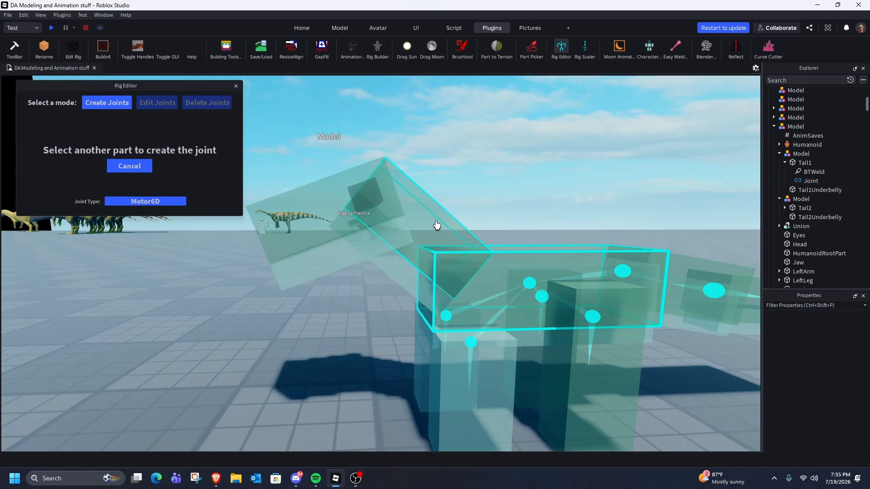
{"action": "left_click", "coordinate": [432, 219]}
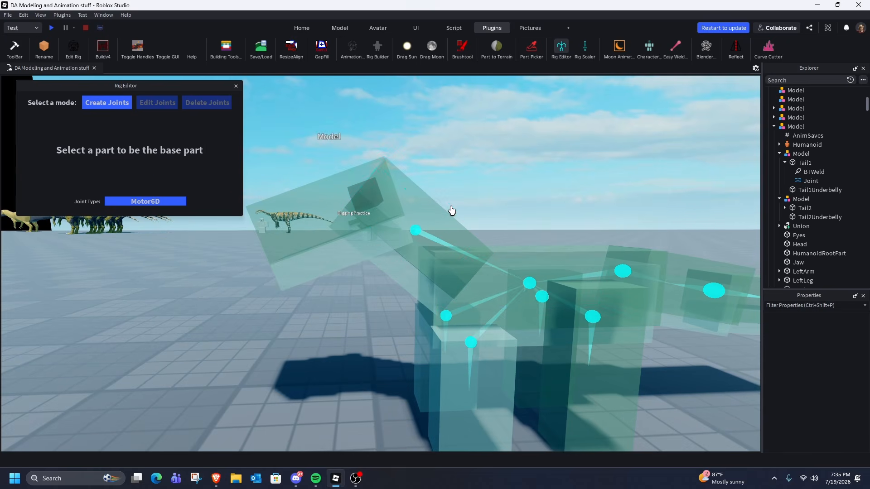
{"action": "left_click", "coordinate": [376, 170]}
{"action": "left_click", "coordinate": [422, 208]}
- Examine how the torso and head joints both lead into the neck in the conflicting rig order
{"action": "key", "text": "d"}
{"action": "key", "text": "q"}
{"action": "key", "text": "e"}
{"action": "key", "text": "w"}
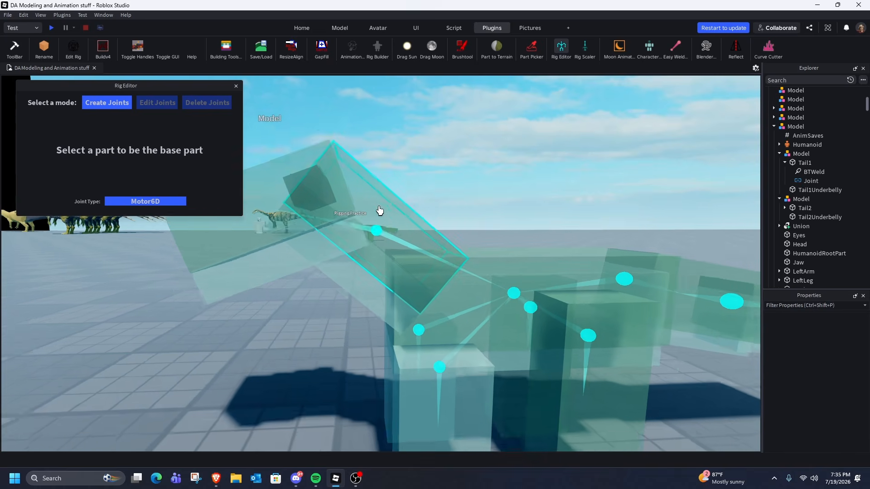
{"action": "key", "text": "s"}
{"action": "key", "text": "s"}
{"action": "key", "text": "a"}
{"action": "key", "text": "d"}
{"action": "key", "text": "q"}
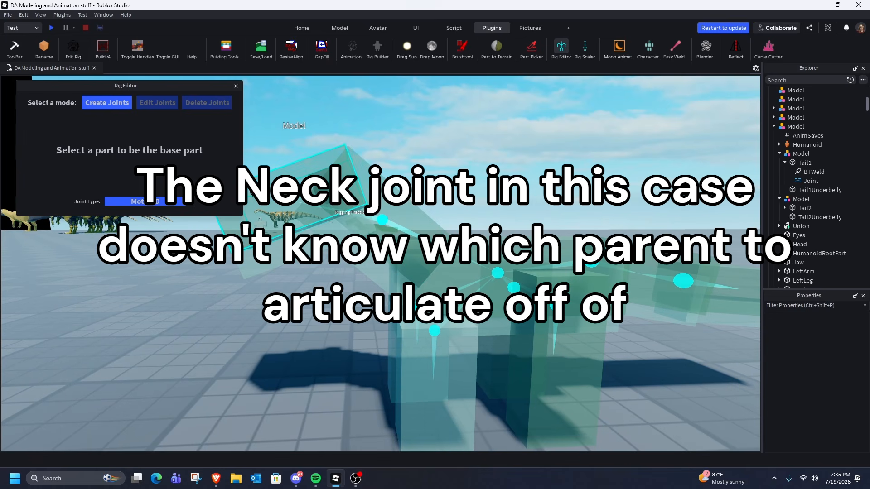
{"action": "key", "text": "a"}
{"action": "key", "text": "e"}
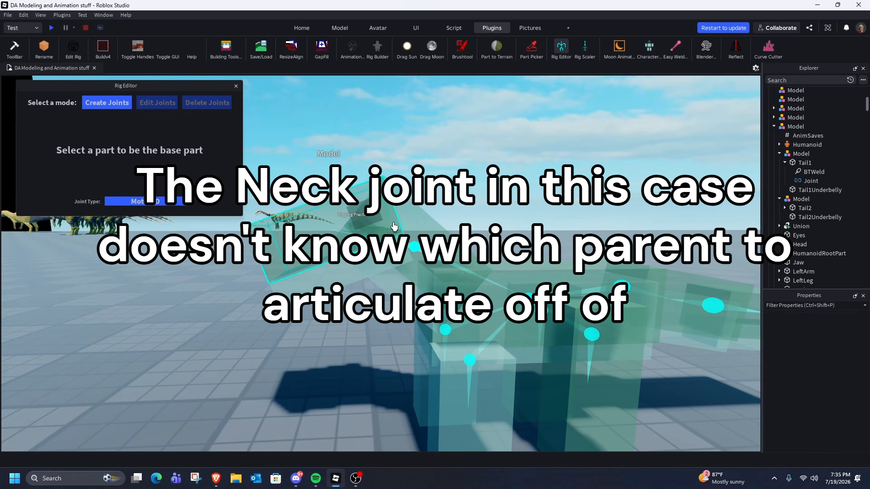
{"action": "key", "text": "w"}
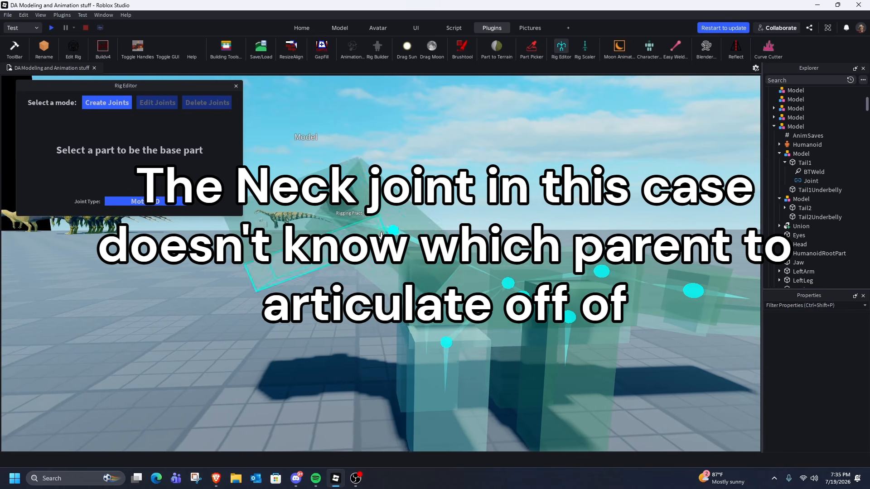
{"action": "key", "text": "w"}
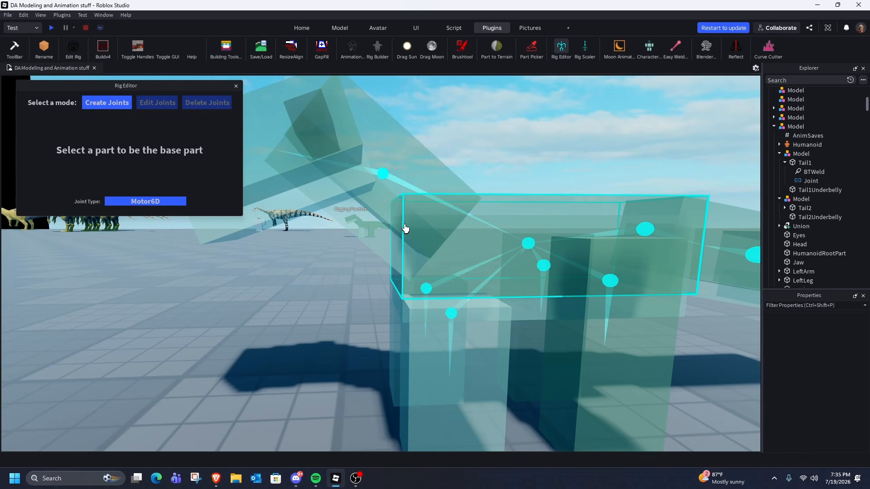
{"action": "key", "text": "s"}
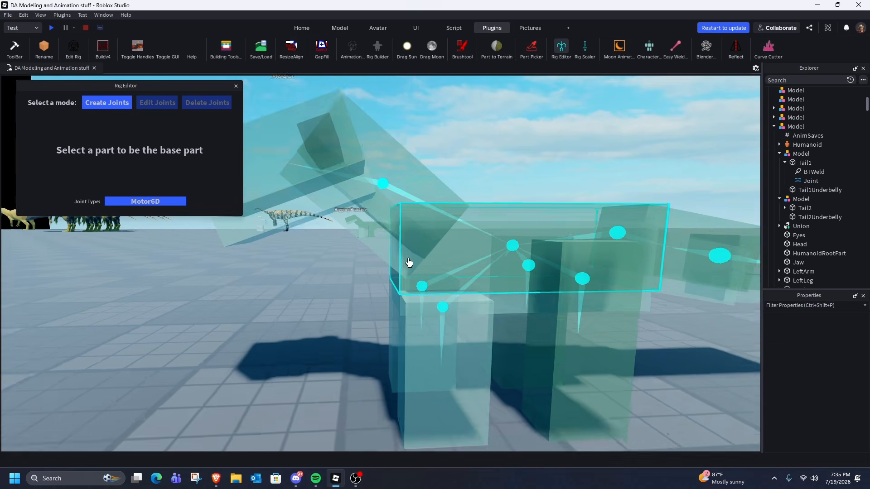
{"action": "key", "text": "e"}
{"action": "key", "text": "a"}
{"action": "key", "text": "w"}
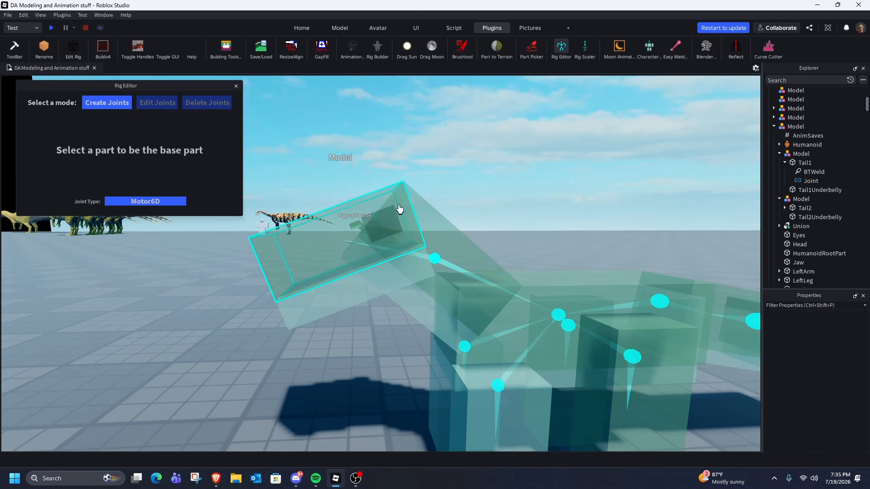
{"action": "key", "text": "s"}
{"action": "key", "text": "q"}
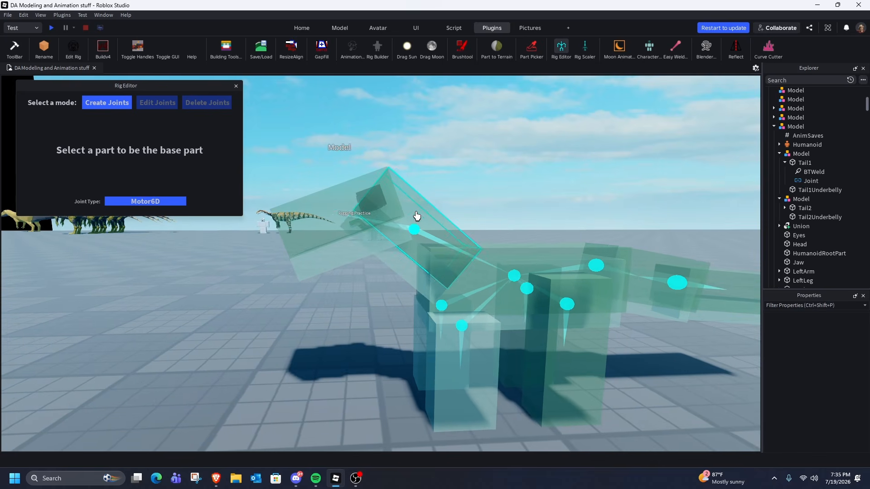
{"action": "key", "text": "d"}
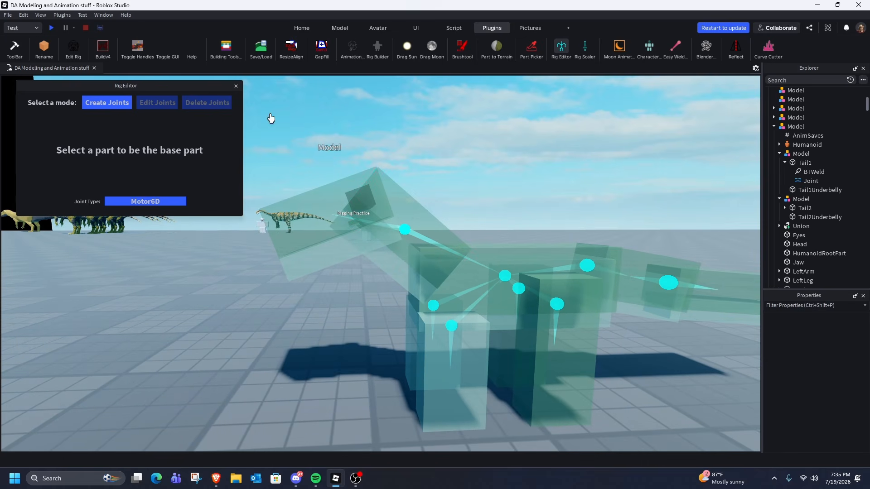
- Close the Rig Editor and pick the torso, neck and head parts in turn to review the parent-child order
{"action": "left_click", "coordinate": [235, 87]}
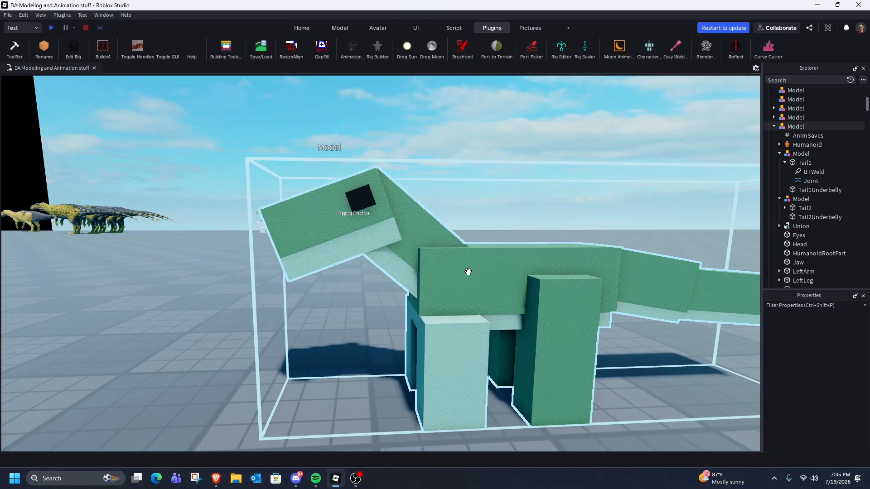
{"action": "scroll", "coordinate": [468, 272], "scroll_direction": "up", "scroll_amount": 2}
{"action": "left_click", "coordinate": [384, 274], "text": "alt"}
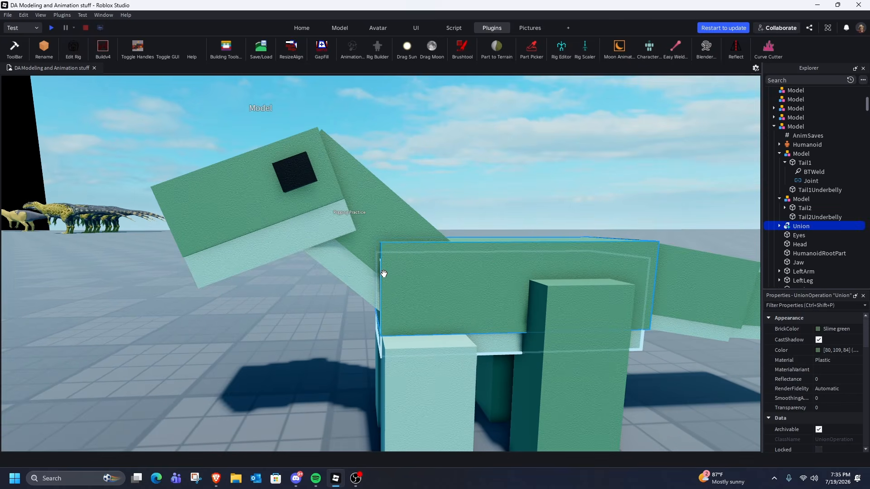
{"action": "left_click", "coordinate": [387, 204], "text": "alt"}
{"action": "left_click", "coordinate": [297, 170], "text": "alt"}
{"action": "left_click", "coordinate": [311, 158], "text": "alt"}
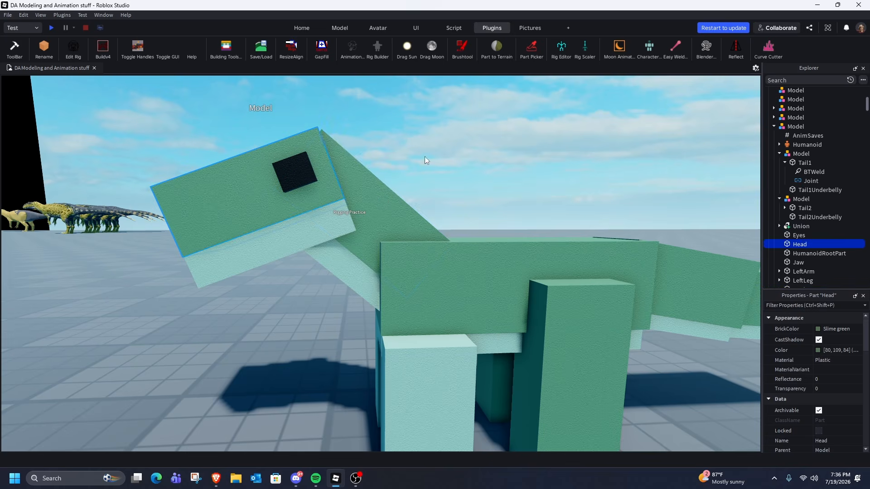
{"action": "left_click", "coordinate": [436, 209]}
{"action": "left_click", "coordinate": [325, 169], "text": "alt"}
{"action": "left_click", "coordinate": [369, 198], "text": "alt"}
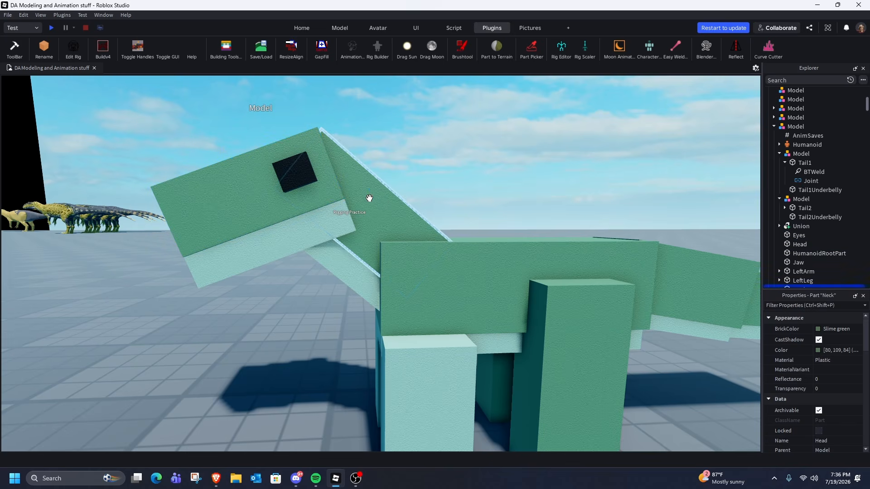
{"action": "left_click", "coordinate": [469, 186], "text": "alt"}
{"action": "left_click", "coordinate": [468, 186]}
{"action": "key", "text": "s"}
{"action": "key", "text": "w"}
{"action": "key", "text": "d"}
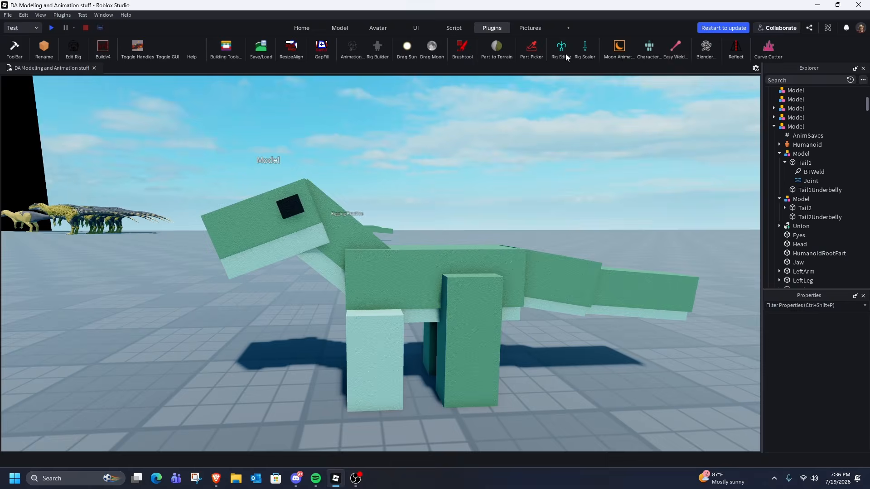
- Reload the dinosaur in the Rig Editor and delete the conflicting joints on its neck
{"action": "left_click", "coordinate": [563, 51]}
{"action": "left_click", "coordinate": [305, 245]}
{"action": "left_click", "coordinate": [143, 167]}
{"action": "left_click", "coordinate": [207, 102]}
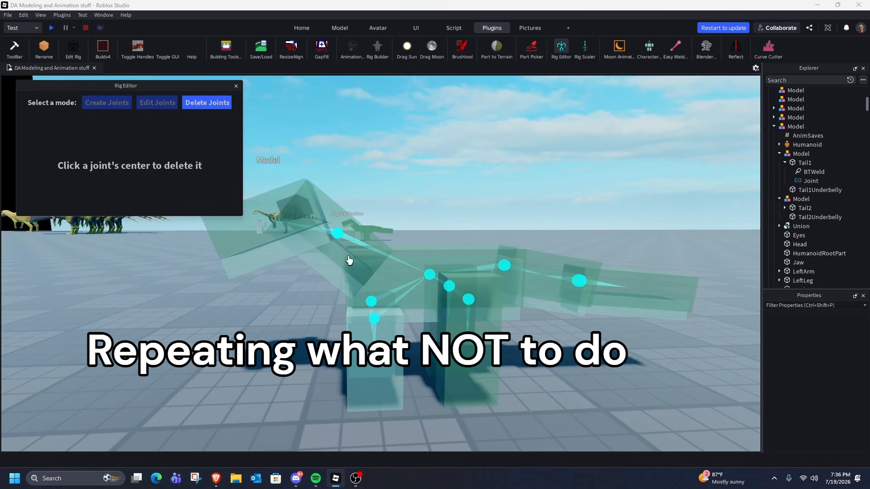
{"action": "key", "text": "a"}
{"action": "left_click", "coordinate": [107, 102]}
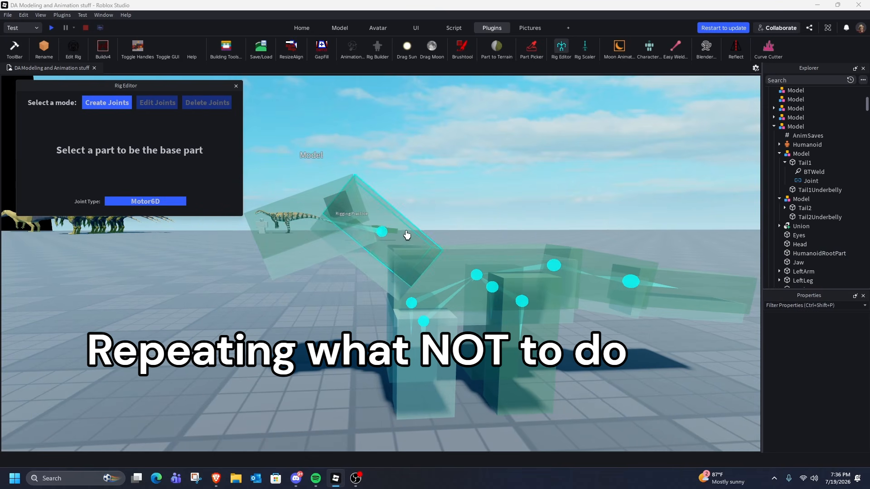
{"action": "left_click", "coordinate": [207, 102]}
{"action": "left_click", "coordinate": [381, 233]}
- Create Motor6D joints from the torso to the neck and from the neck to the head, in that parent-child order
{"action": "left_click", "coordinate": [107, 102]}
{"action": "key", "text": "d"}
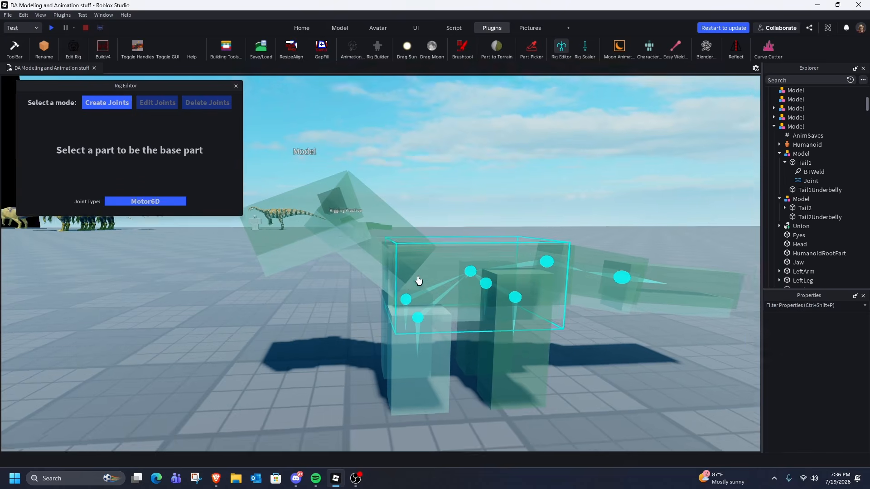
{"action": "key", "text": "w"}
{"action": "right_click_drag", "start_coordinate": [418, 282], "coordinate": [403, 270]}
{"action": "key", "text": "q"}
{"action": "key", "text": "s"}
{"action": "key", "text": "e"}
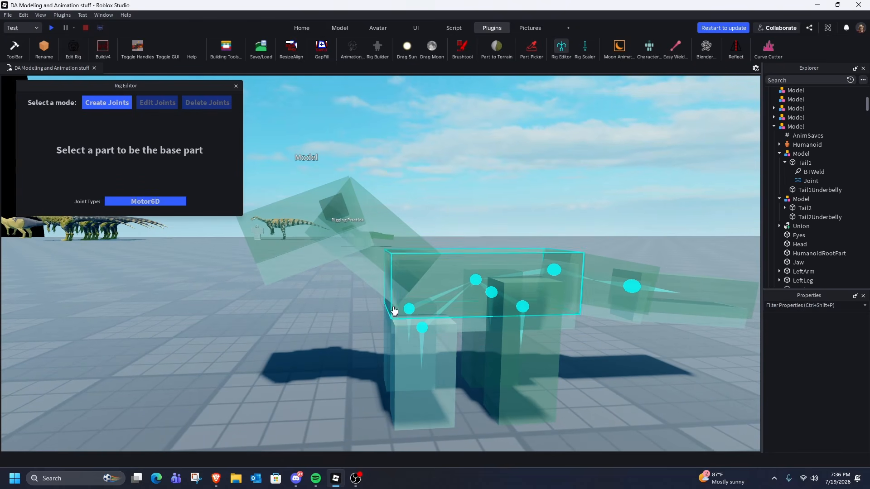
{"action": "left_click", "coordinate": [392, 270]}
{"action": "left_click", "coordinate": [391, 232]}
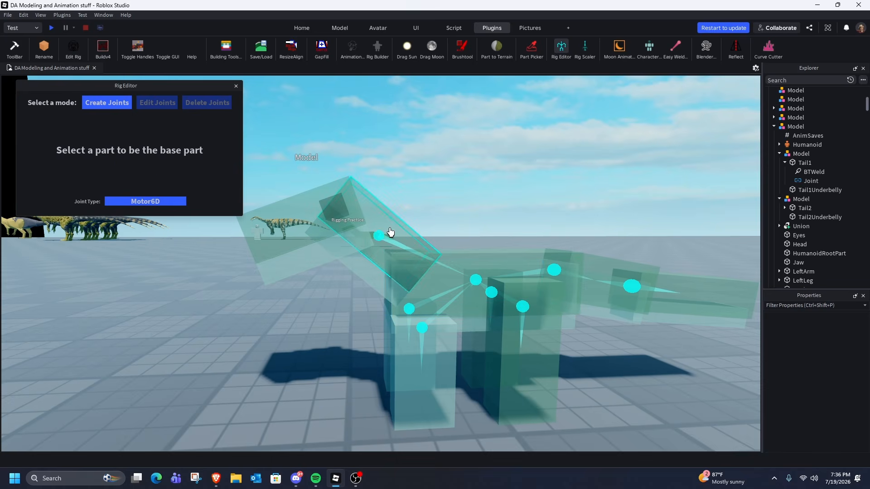
{"action": "left_click", "coordinate": [390, 233]}
{"action": "left_click", "coordinate": [348, 196]}
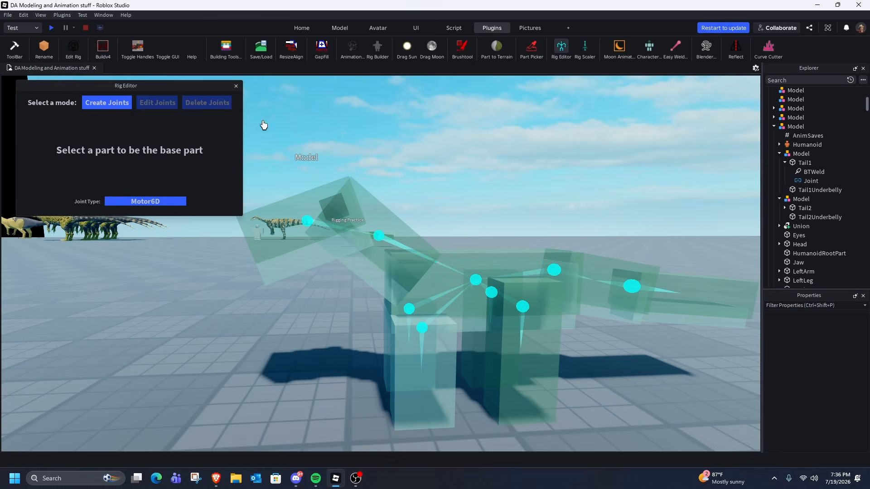
- Move the new head joint back toward the neck, and the neck joint toward the torso
{"action": "left_click", "coordinate": [159, 109]}
{"action": "left_click", "coordinate": [309, 223]}
{"action": "left_click_drag", "start_coordinate": [360, 213], "coordinate": [391, 202]}
{"action": "left_click", "coordinate": [435, 216]}
{"action": "left_click", "coordinate": [380, 237]}
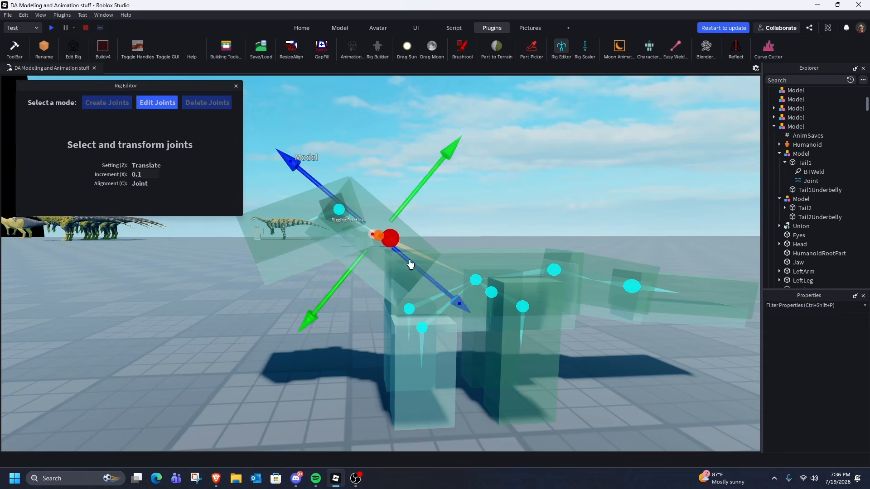
- Close the Rig Editor, load the dinosaur in the Clip Editor and rotate its neck and head to test the new joints
{"action": "left_click", "coordinate": [236, 86]}
{"action": "left_click", "coordinate": [377, 28]}
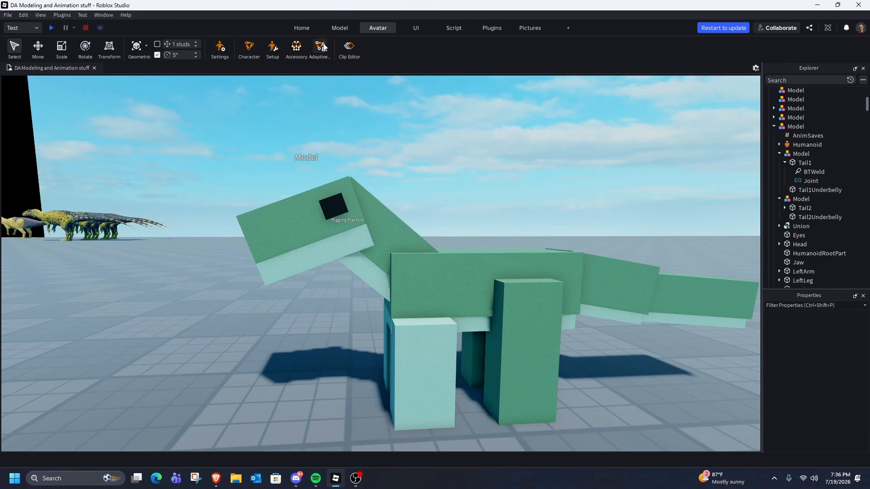
{"action": "left_click", "coordinate": [419, 271]}
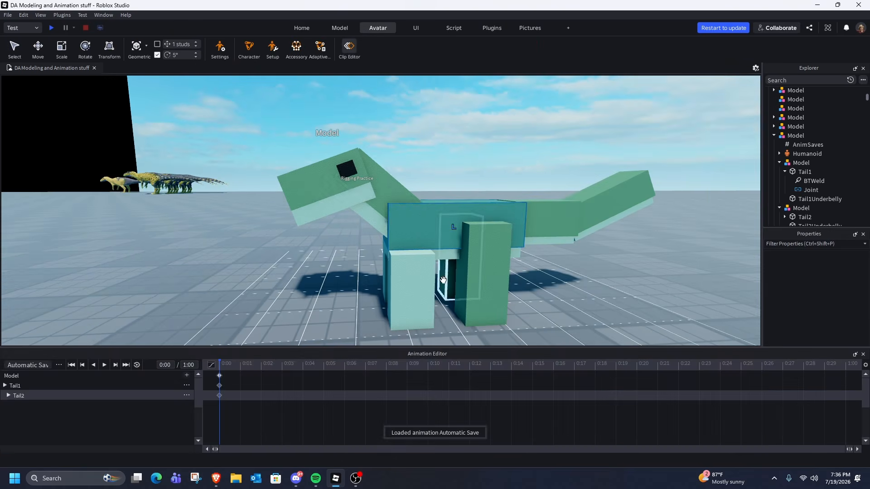
{"action": "left_click", "coordinate": [387, 190]}
{"action": "key", "text": "ctrl+4"}
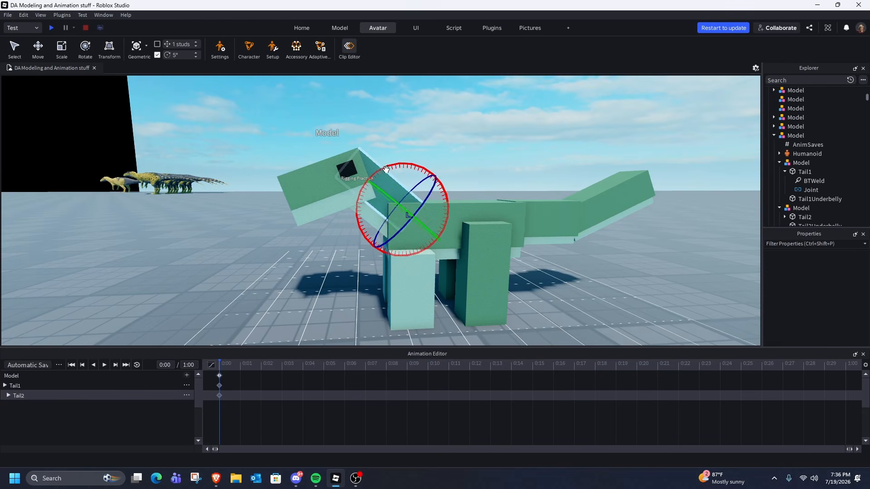
{"action": "mouse_move", "coordinate": [387, 190]}
{"action": "left_mouse_down"}
{"action": "mouse_move", "coordinate": [378, 175]}
{"action": "mouse_move", "coordinate": [388, 155]}
{"action": "mouse_move", "coordinate": [396, 191]}
{"action": "left_mouse_up"}
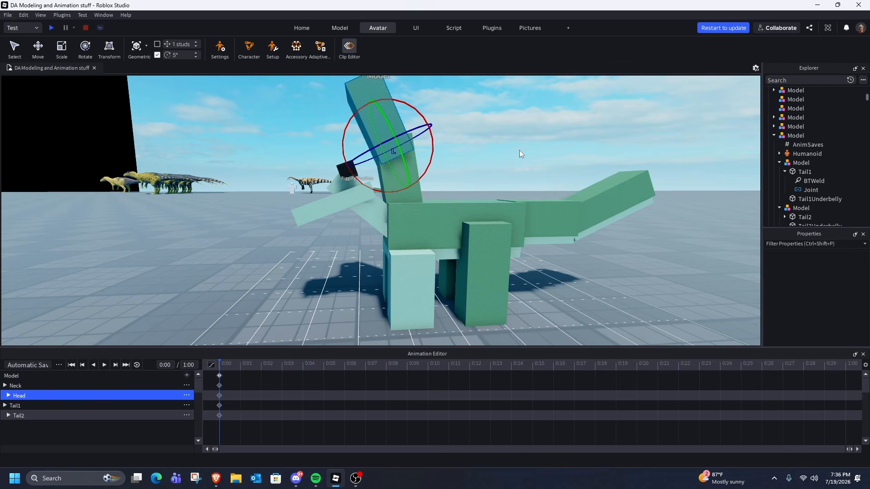
- Reload the dinosaur in the Rig Editor and delete its torso-to-neck and neck-to-head joints
{"action": "left_click", "coordinate": [481, 31]}
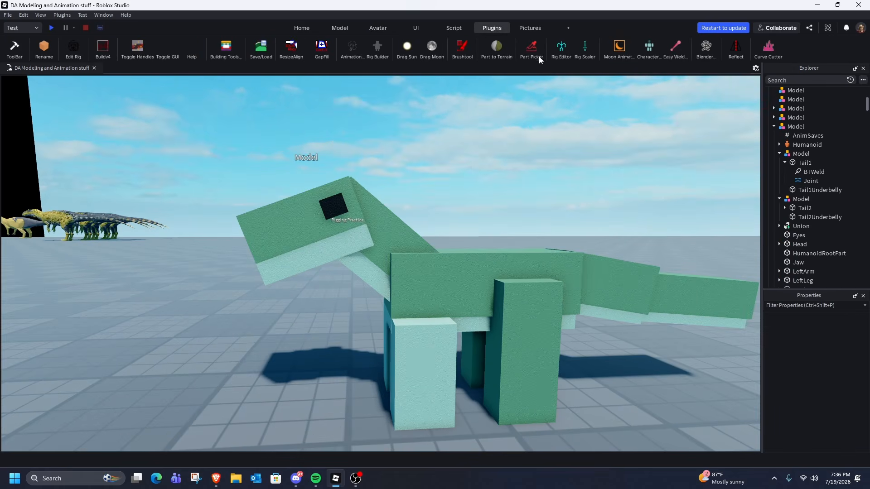
{"action": "left_click", "coordinate": [560, 47]}
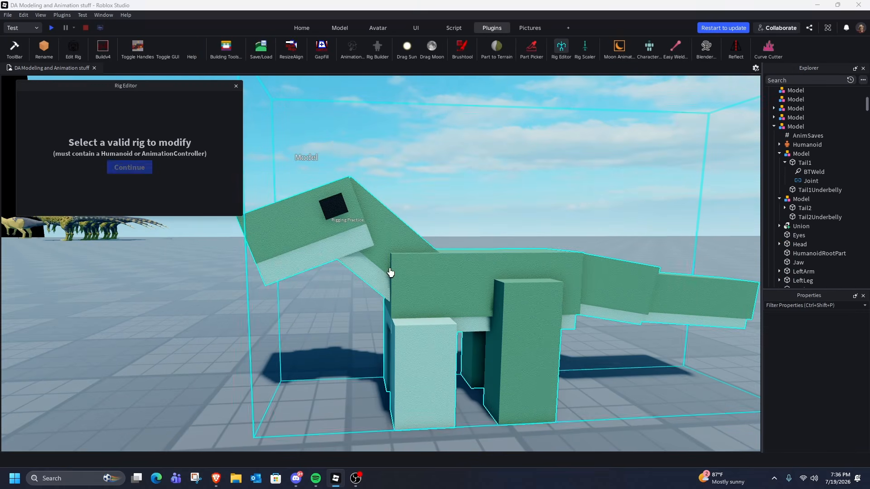
{"action": "left_click", "coordinate": [135, 167]}
{"action": "left_click", "coordinate": [205, 104]}
{"action": "left_click", "coordinate": [412, 263]}
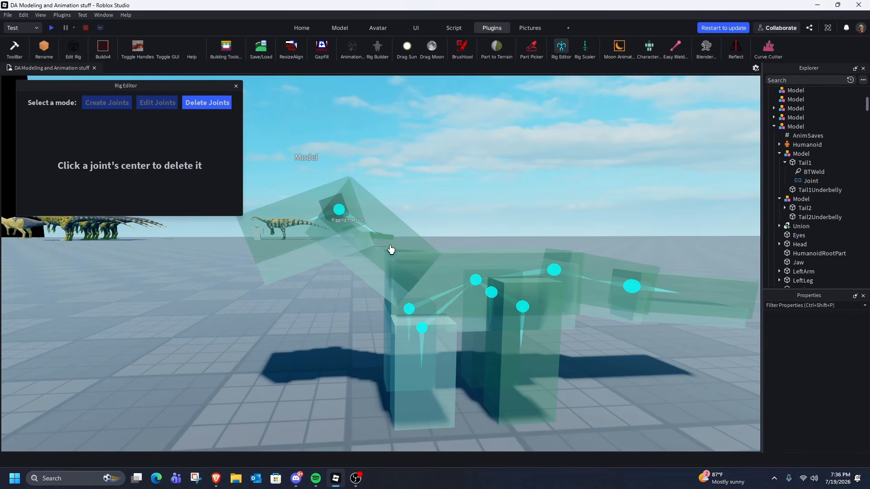
- Create Motor6D joints in reversed order, from the head to the neck and from the neck to the torso
{"action": "left_click", "coordinate": [107, 103]}
{"action": "left_click", "coordinate": [302, 209]}
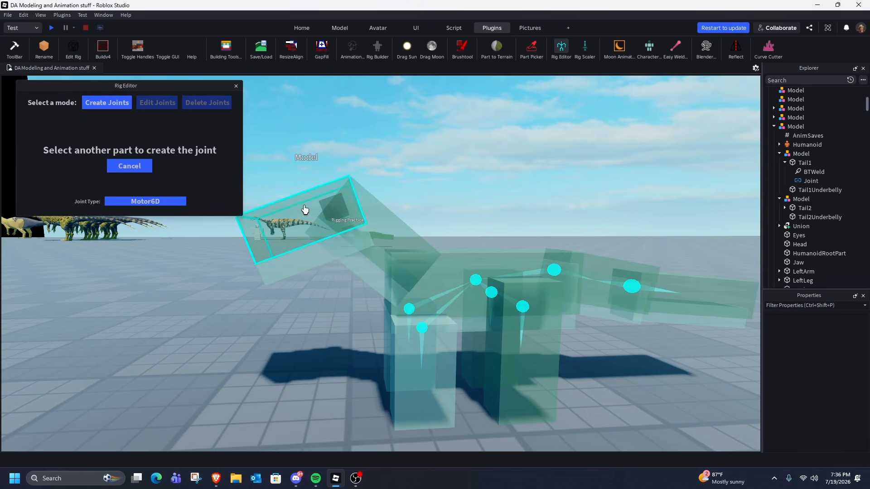
{"action": "left_click", "coordinate": [382, 224]}
{"action": "left_click", "coordinate": [386, 232]}
{"action": "left_click", "coordinate": [398, 272]}
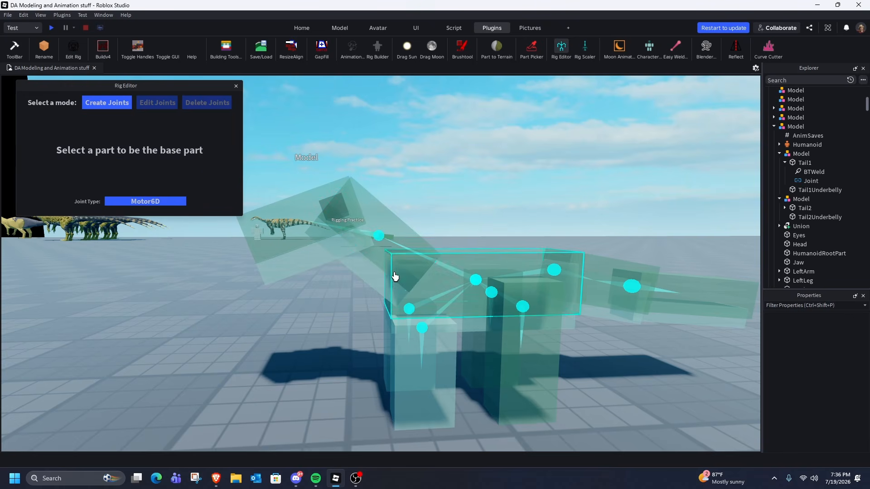
- Move the reversed neck joint up to where the head meets the neck, and the torso joint forward to the neck's base
{"action": "left_click", "coordinate": [153, 99]}
{"action": "left_click", "coordinate": [380, 238]}
{"action": "left_click_drag", "start_coordinate": [399, 254], "coordinate": [365, 225]}
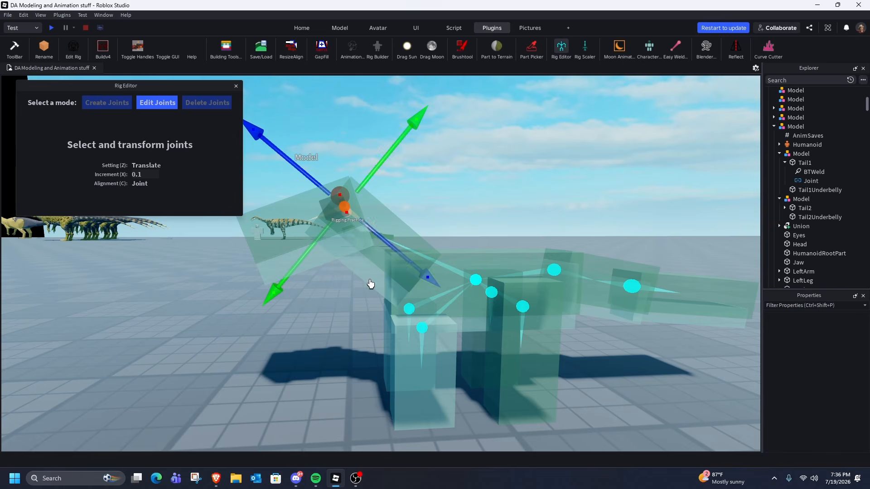
{"action": "left_click", "coordinate": [371, 283]}
{"action": "left_click", "coordinate": [472, 280]}
{"action": "left_click_drag", "start_coordinate": [415, 281], "coordinate": [345, 282]}
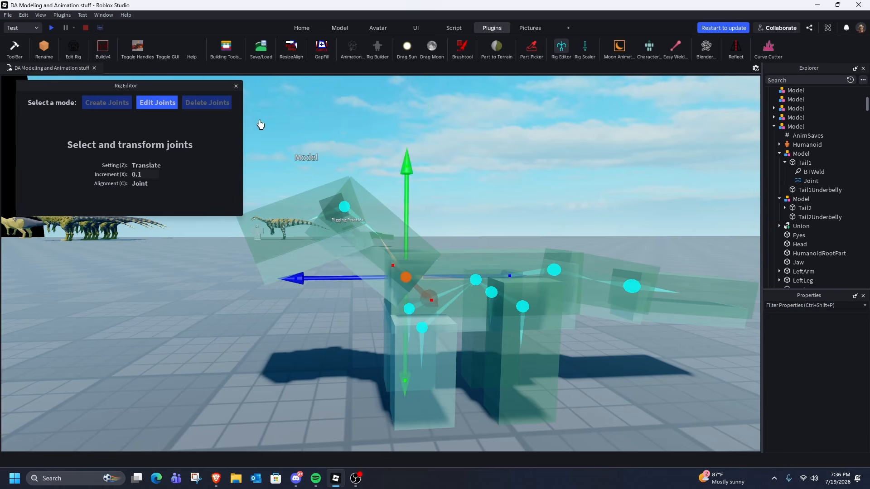
- Close the Rig Editor and try to load the dinosaur with the reversed joints in the Clip Editor
{"action": "left_click", "coordinate": [235, 85]}
{"action": "left_click", "coordinate": [376, 32]}
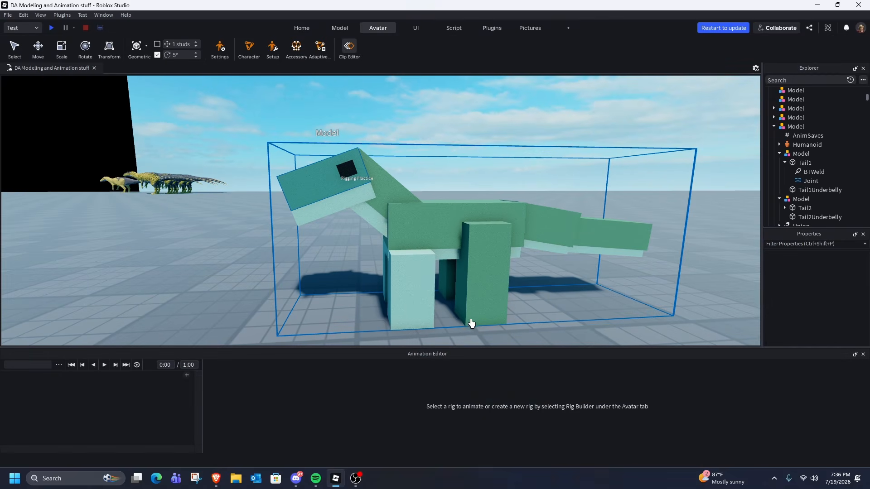
{"action": "left_click", "coordinate": [421, 260]}
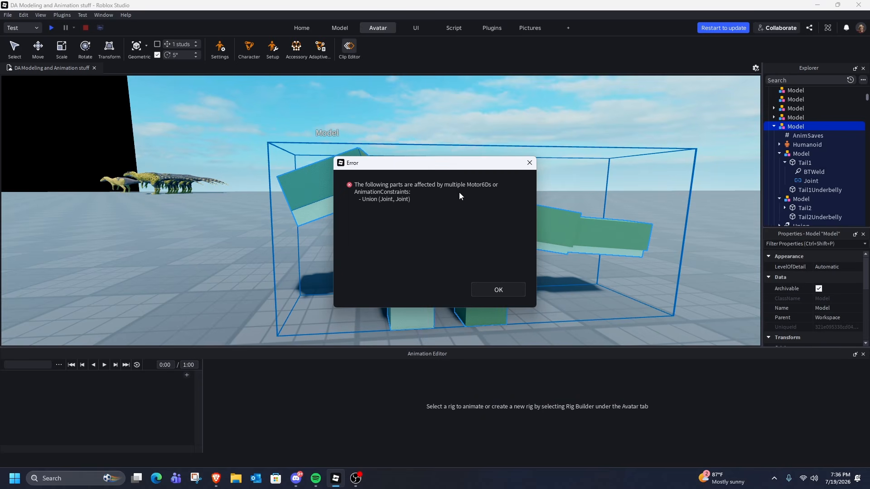
{"action": "left_click", "coordinate": [504, 294]}
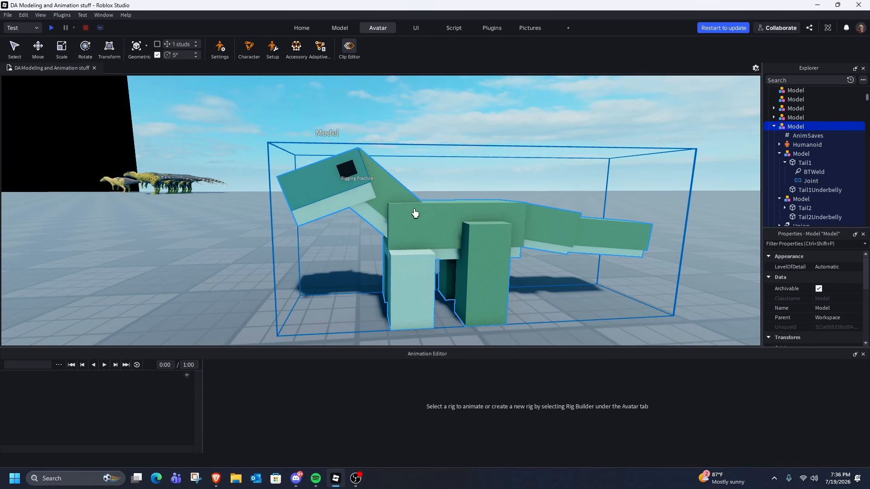
{"action": "left_click", "coordinate": [349, 49]}
{"action": "left_click", "coordinate": [555, 164]}
- Reopen the dinosaur in the Rig Editor and delete the two reversed joints on its neck and head
{"action": "left_click", "coordinate": [498, 29]}
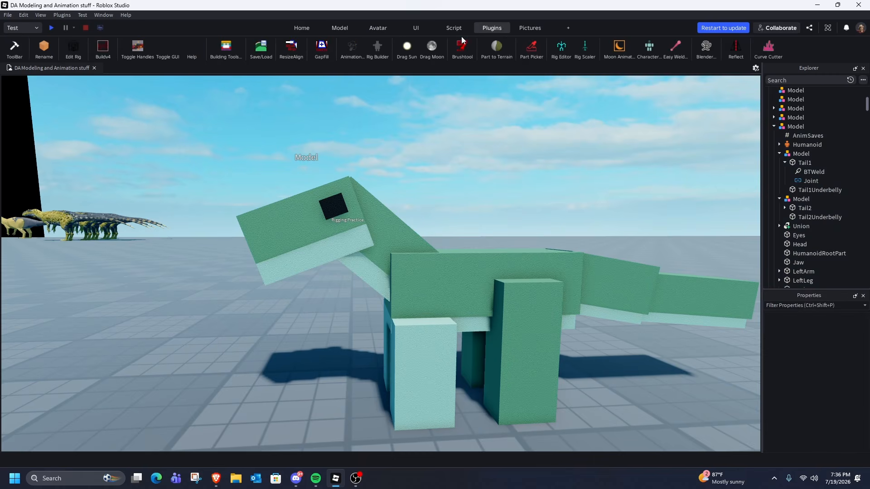
{"action": "left_click", "coordinate": [561, 46]}
{"action": "left_click", "coordinate": [405, 275]}
{"action": "left_click", "coordinate": [130, 167]}
{"action": "left_click", "coordinate": [207, 103]}
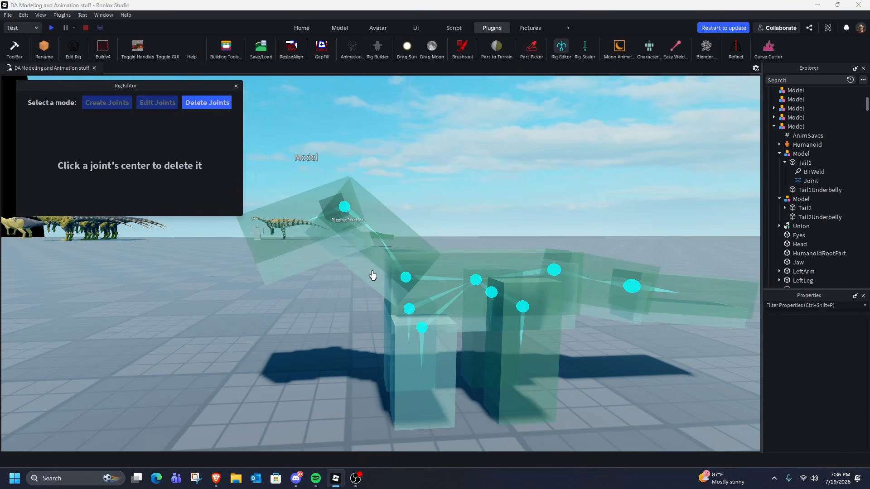
- Recreate the Motor6D joints in the correct order, from the torso to the neck and from the neck to the head
{"action": "left_click", "coordinate": [113, 106]}
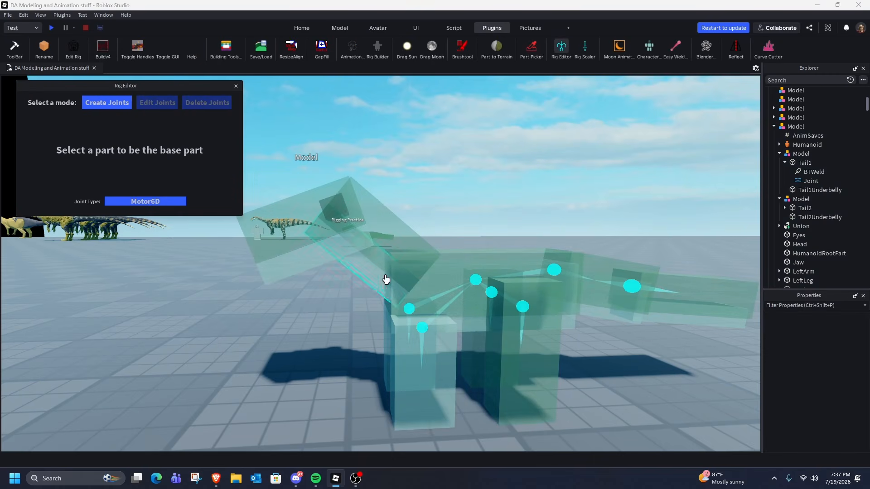
{"action": "left_click", "coordinate": [343, 198]}
{"action": "left_click", "coordinate": [130, 166]}
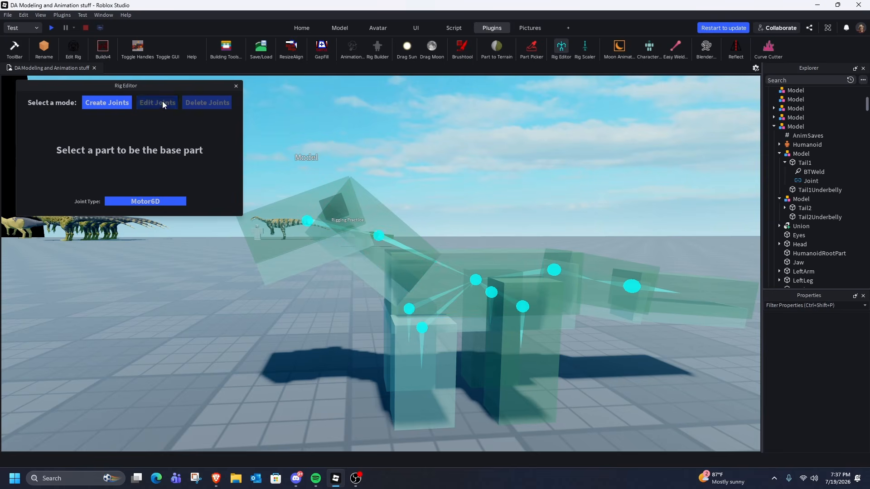
- Move the head joint back to the neck's upper end and the neck joint toward the torso, and close the Rig Editor
{"action": "left_click", "coordinate": [157, 102]}
{"action": "left_click", "coordinate": [338, 200]}
{"action": "left_click_drag", "start_coordinate": [399, 201], "coordinate": [410, 197]}
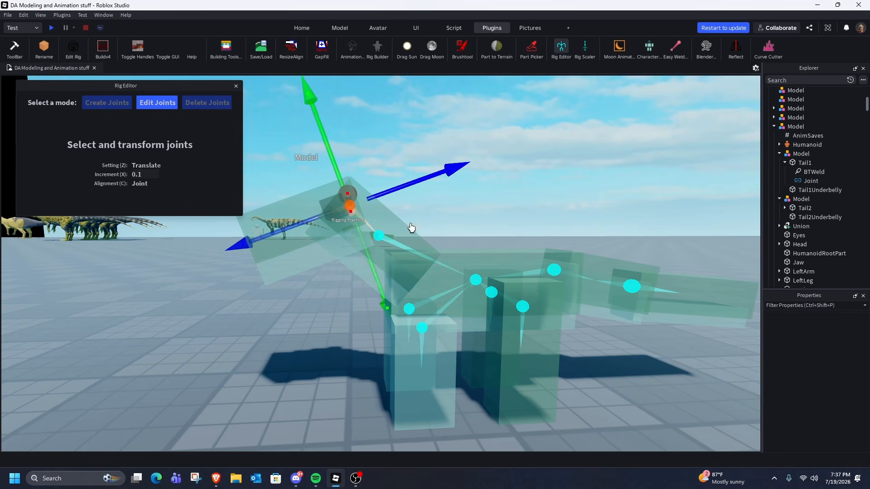
{"action": "left_click", "coordinate": [409, 224]}
{"action": "left_click", "coordinate": [379, 236]}
{"action": "left_click_drag", "start_coordinate": [413, 270], "coordinate": [446, 300]}
{"action": "left_click", "coordinate": [530, 246]}
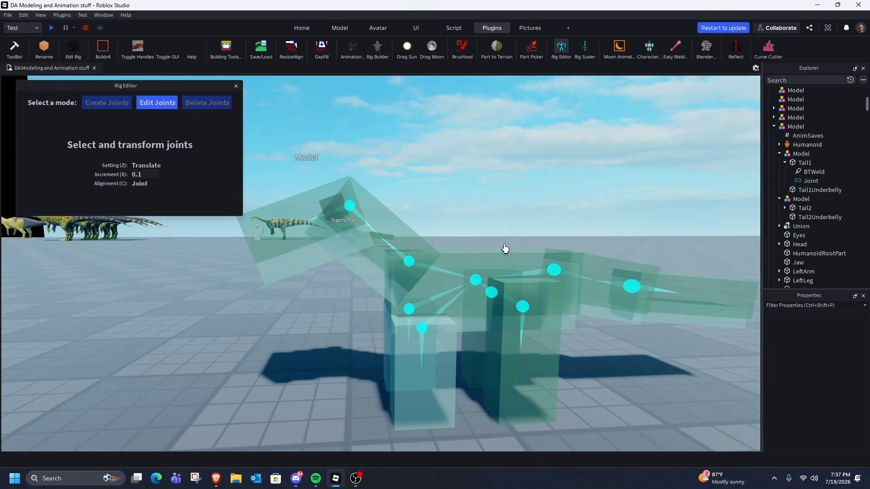
{"action": "left_click", "coordinate": [236, 86]}
- Examine the head and neck of the orange-and-black striped dinosaur beside the size reference figure
{"action": "key", "text": "s"}
{"action": "key", "text": "a"}
{"action": "right_click_drag", "start_coordinate": [529, 206], "coordinate": [529, 206]}
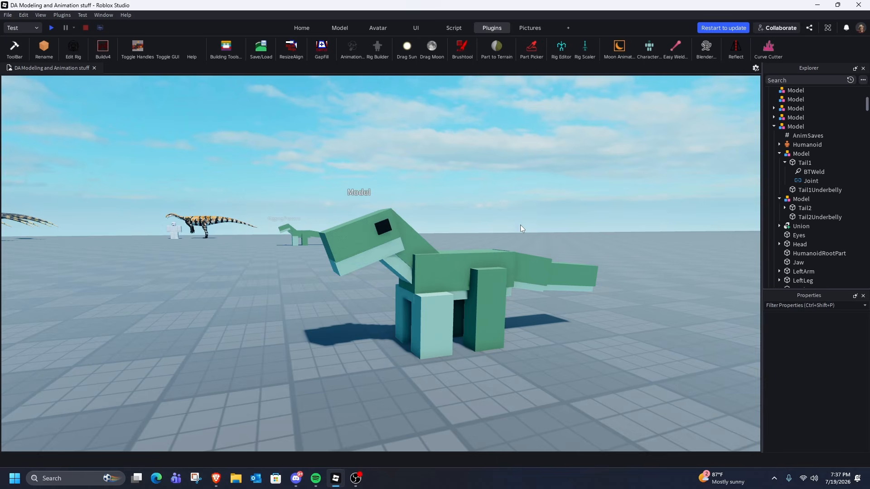
{"action": "key", "text": "a"}
{"action": "key", "text": "e"}
{"action": "right_click_drag", "start_coordinate": [499, 237], "coordinate": [499, 236]}
{"action": "key", "text": "a"}
{"action": "scroll", "coordinate": [170, 196], "scroll_direction": "up", "scroll_amount": 5}
{"action": "scroll", "coordinate": [298, 230], "scroll_direction": "up", "scroll_amount": 10}
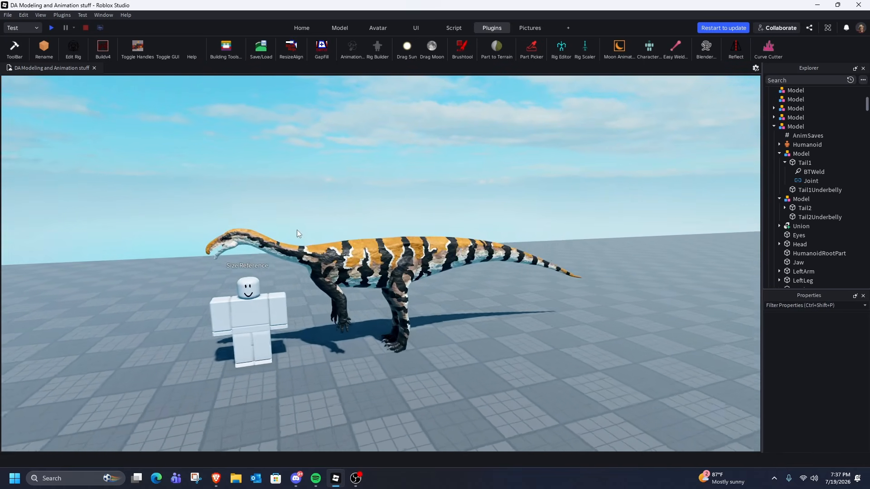
{"action": "scroll", "coordinate": [377, 237], "scroll_direction": "up", "scroll_amount": 5}
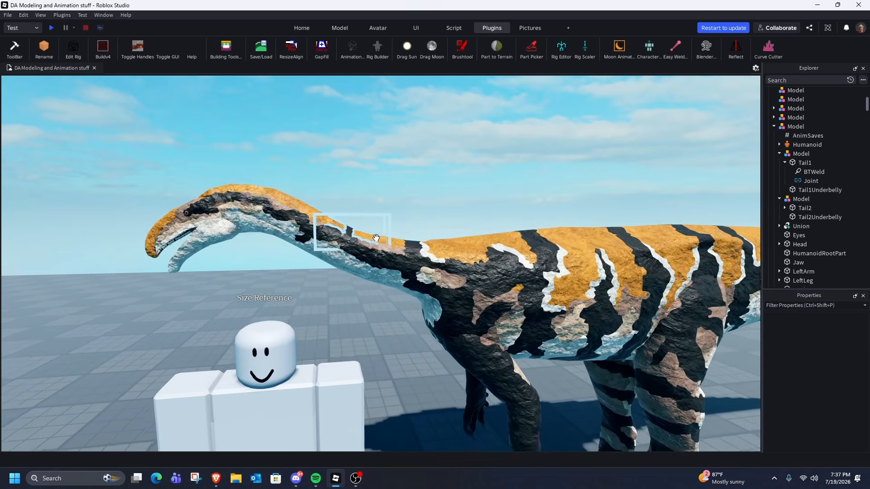
{"action": "scroll", "coordinate": [378, 236], "scroll_direction": "down", "scroll_amount": 4}
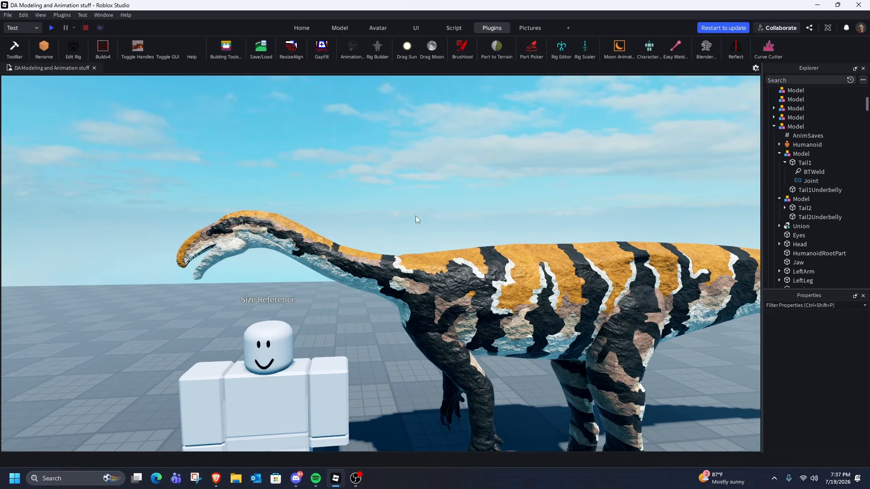
{"action": "key", "text": "a"}
{"action": "key", "text": "a"}
{"action": "key", "text": "w"}
{"action": "key", "text": "w"}
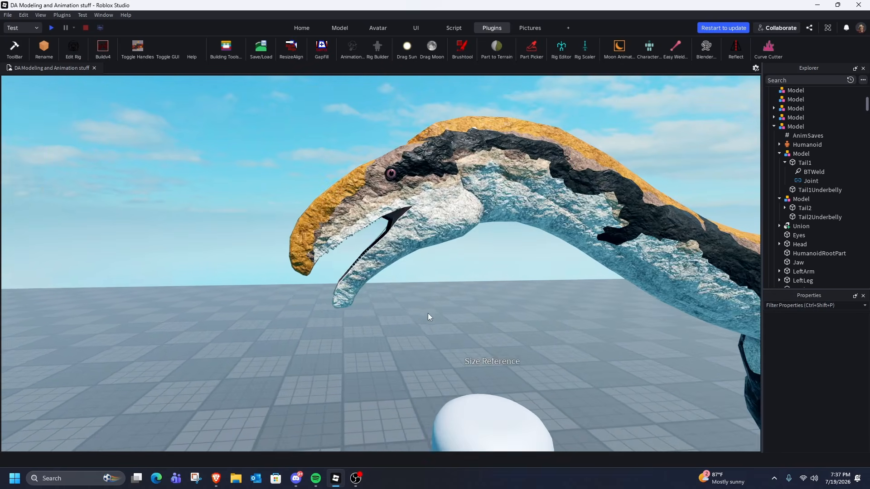
{"action": "right_click_drag", "start_coordinate": [436, 305], "coordinate": [396, 317]}
{"action": "key", "text": "s"}
{"action": "key", "text": "d"}
{"action": "key", "text": "w"}
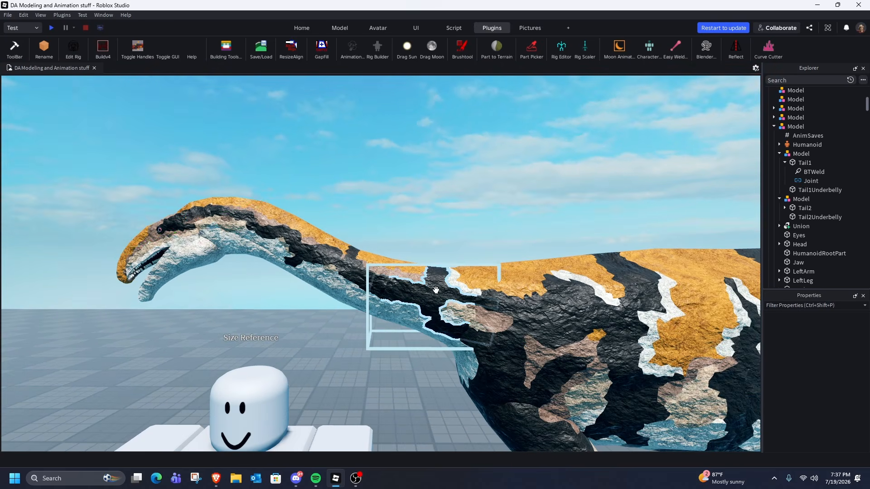
- Select the black mesh at the base of the striped dinosaur's neck and rename it Neck
{"action": "left_click", "coordinate": [393, 277]}
{"action": "right_click_drag", "start_coordinate": [439, 257], "coordinate": [439, 303]}
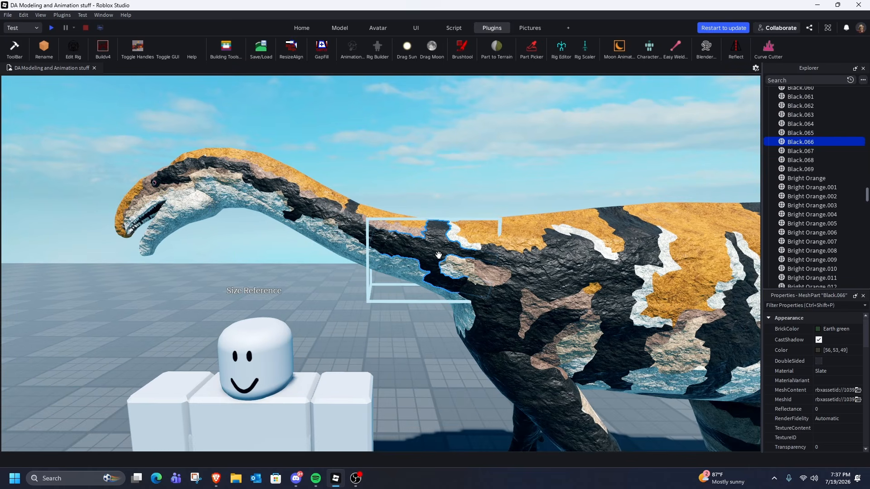
{"action": "scroll", "coordinate": [386, 252], "scroll_direction": "down", "scroll_amount": 3}
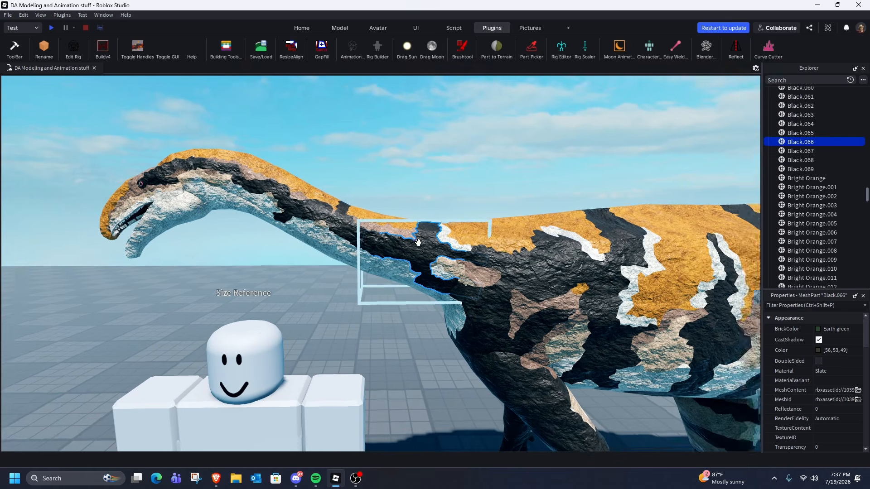
{"action": "mouse_move", "coordinate": [384, 251]}
{"action": "right_mouse_down"}
{"action": "mouse_move", "coordinate": [512, 251]}
{"action": "mouse_move", "coordinate": [362, 245]}
{"action": "mouse_move", "coordinate": [383, 253]}
{"action": "right_mouse_up"}
{"action": "scroll", "coordinate": [449, 249], "scroll_direction": "up", "scroll_amount": 3}
{"action": "scroll", "coordinate": [393, 255], "scroll_direction": "down", "scroll_amount": 2}
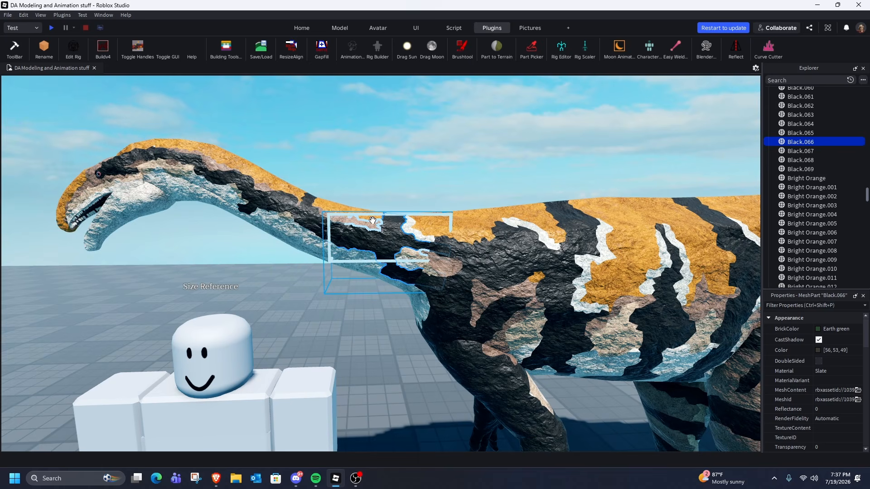
{"action": "scroll", "coordinate": [373, 220], "scroll_direction": "down", "scroll_amount": 2}
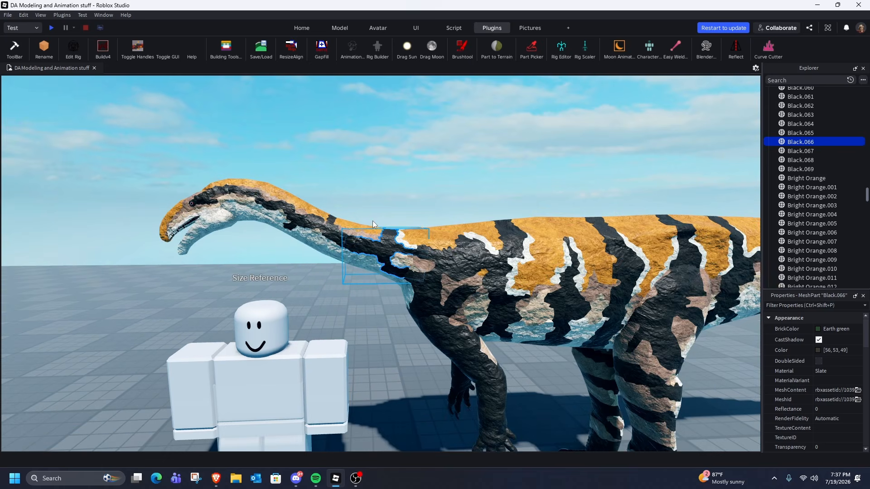
{"action": "scroll", "coordinate": [372, 221], "scroll_direction": "up", "scroll_amount": 2}
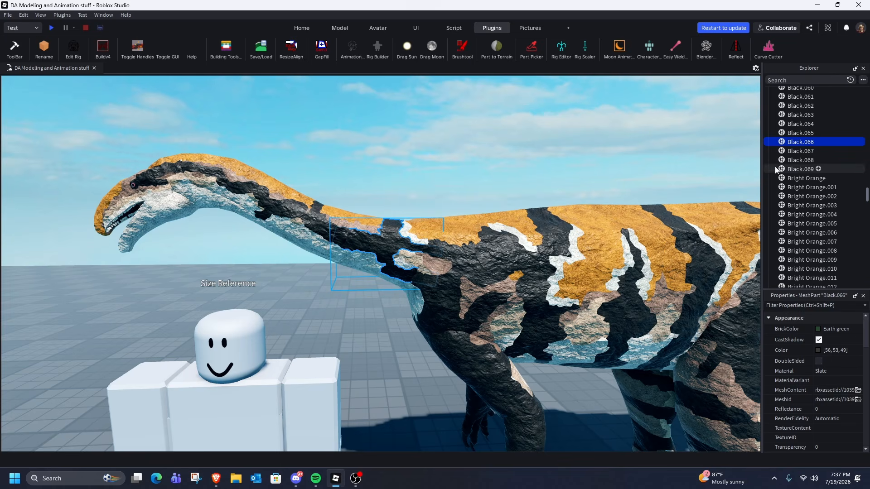
{"action": "double_click", "coordinate": [800, 143]}
{"action": "type", "text": "Neck"}
{"action": "key", "text": "Return"}
- Group the seven meshes at the base of the striped dinosaur's neck into a model and set its PrimaryPart to Neck
{"action": "left_click_drag", "start_coordinate": [354, 192], "coordinate": [422, 290]}
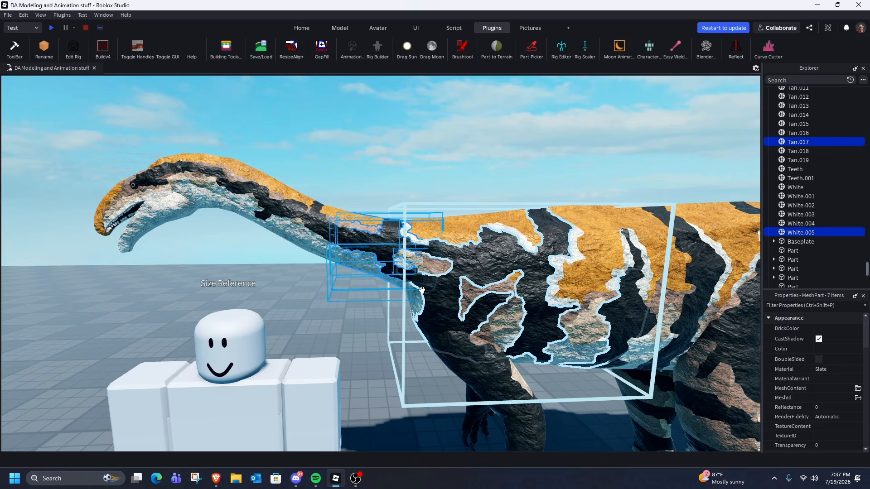
{"action": "key", "text": "ctrl+g"}
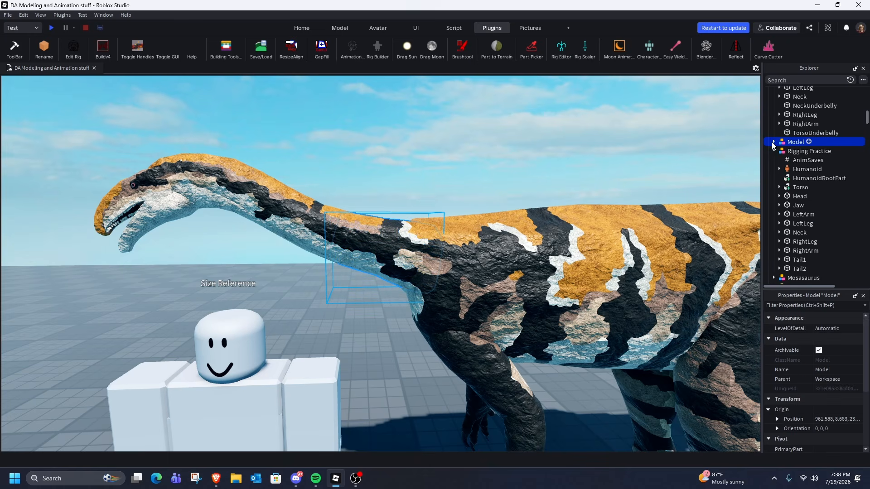
{"action": "left_click", "coordinate": [774, 142]}
{"action": "left_click", "coordinate": [825, 449]}
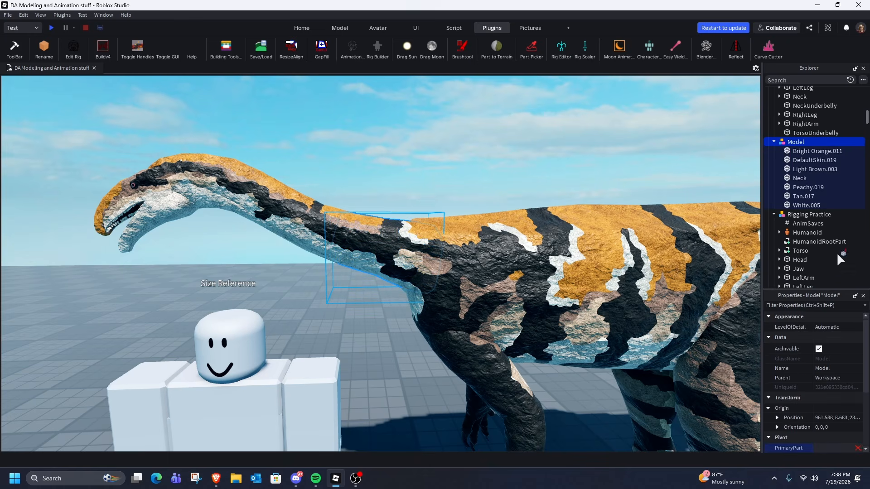
{"action": "left_click", "coordinate": [801, 178]}
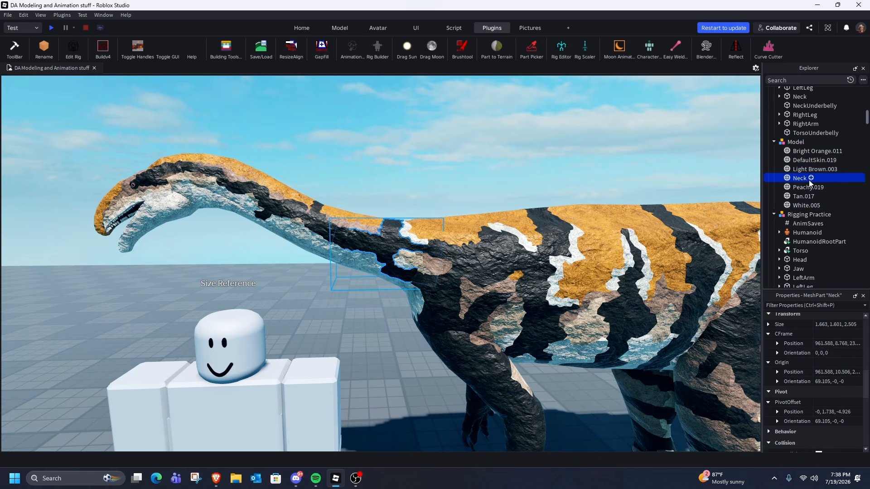
- Rename the Neck mesh Neck1, weld the other meshes in its model to it, and check the welds under Neck1
{"action": "left_click", "coordinate": [805, 179]}
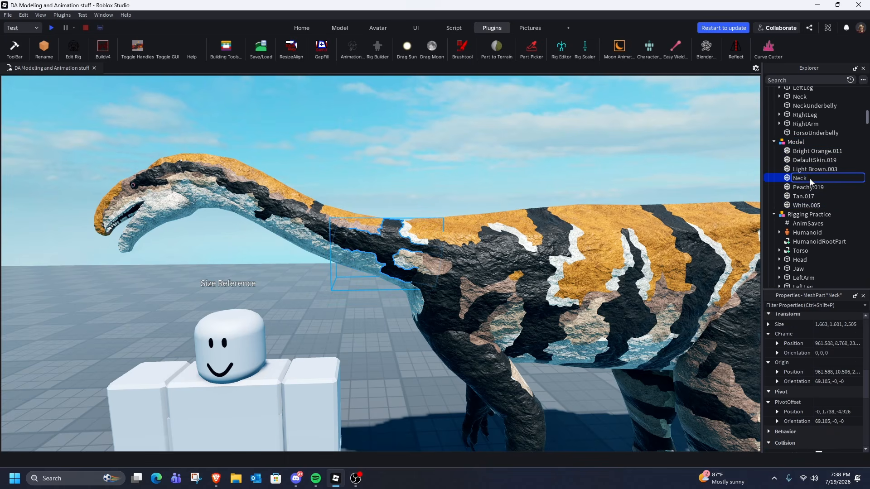
{"action": "left_click", "coordinate": [796, 142]}
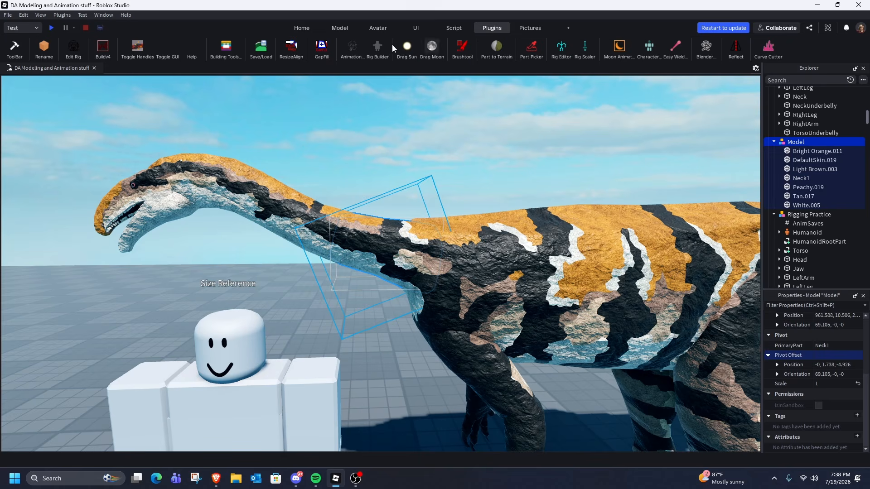
{"action": "left_click", "coordinate": [227, 47]}
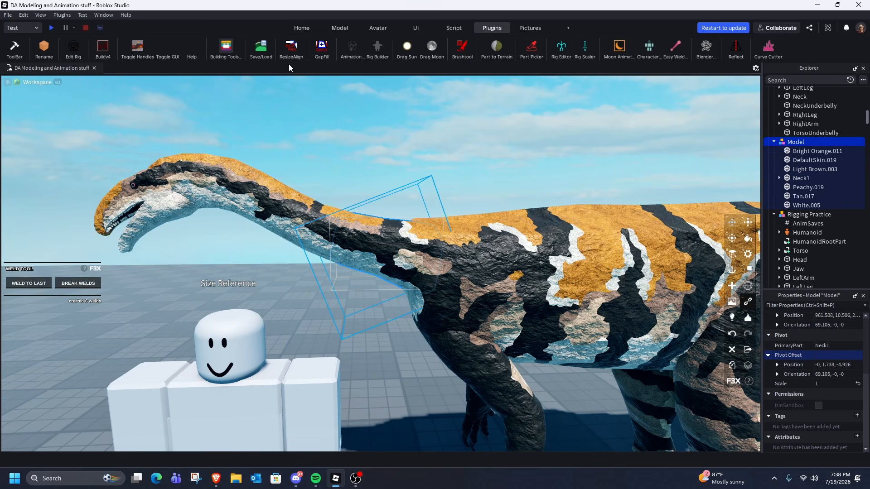
{"action": "left_click", "coordinate": [780, 178]}
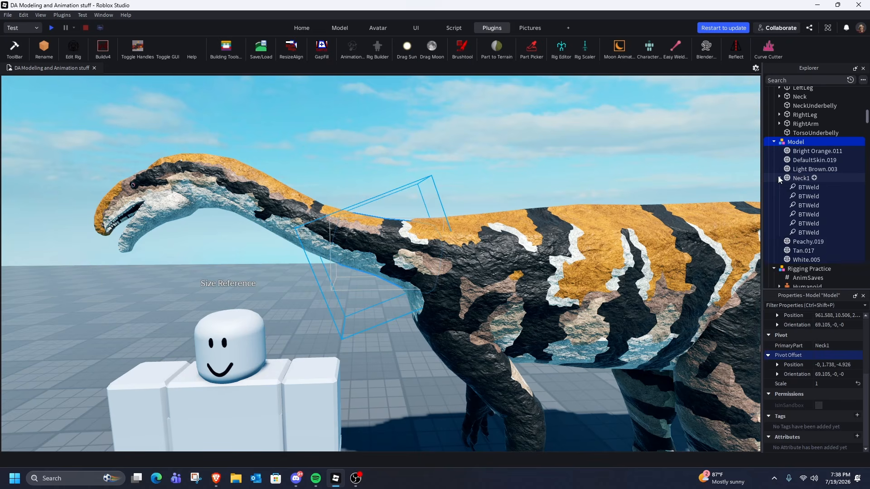
- Group the six meshes of the neck section above Neck1 into a model and rename its black mesh Neck2
{"action": "left_click_drag", "start_coordinate": [347, 171], "coordinate": [276, 279]}
{"action": "key", "text": "ctrl+g"}
{"action": "key", "text": "a"}
{"action": "key", "text": "w"}
{"action": "key", "text": "e"}
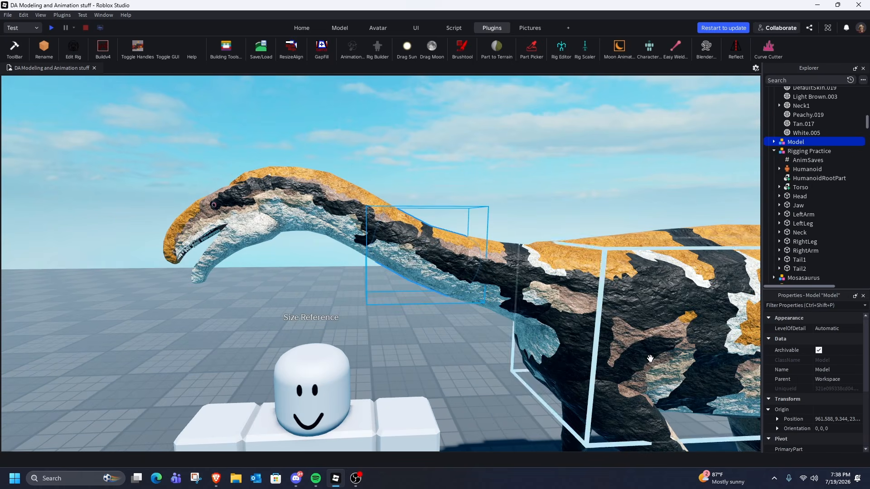
{"action": "left_click", "coordinate": [774, 142]}
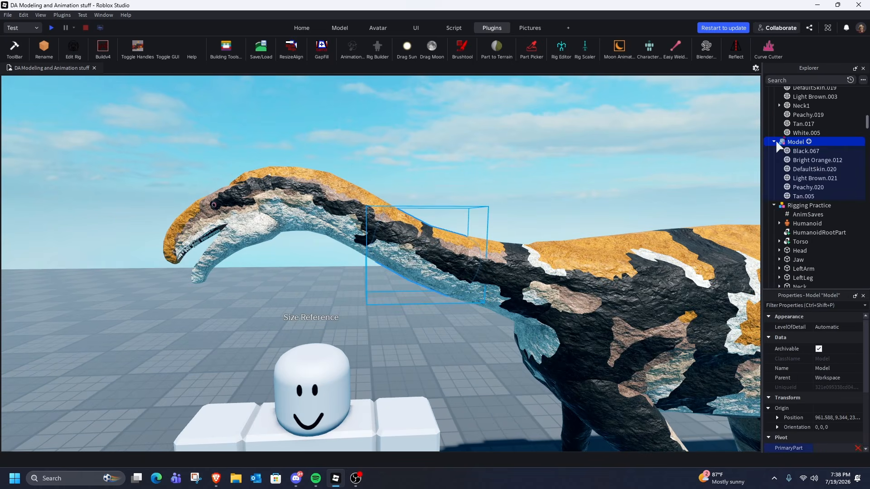
{"action": "left_click", "coordinate": [803, 151]}
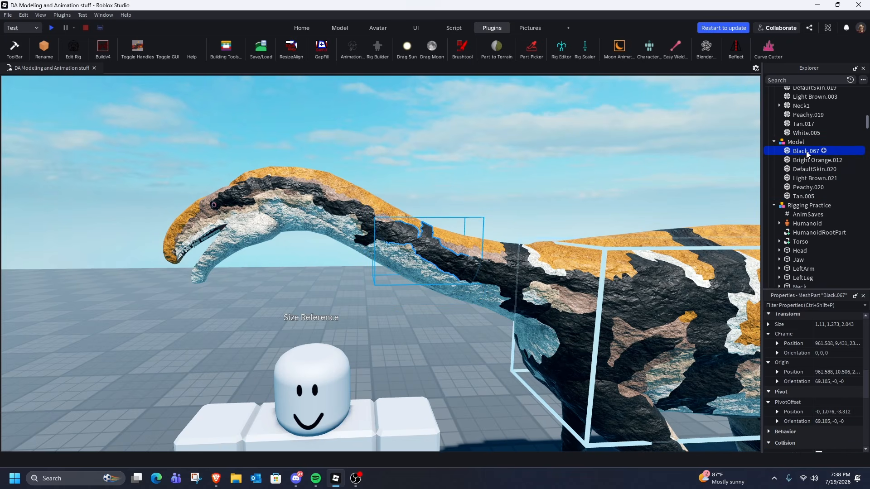
{"action": "left_click", "coordinate": [806, 151]}
{"action": "type", "text": "Neck2"}
{"action": "key", "text": "Return"}
- Examine the striped dinosaur's torso as one body section, from the shoulders to the hips
{"action": "left_click", "coordinate": [404, 283]}
{"action": "key", "text": "a"}
{"action": "key", "text": "s"}
{"action": "key", "text": "d"}
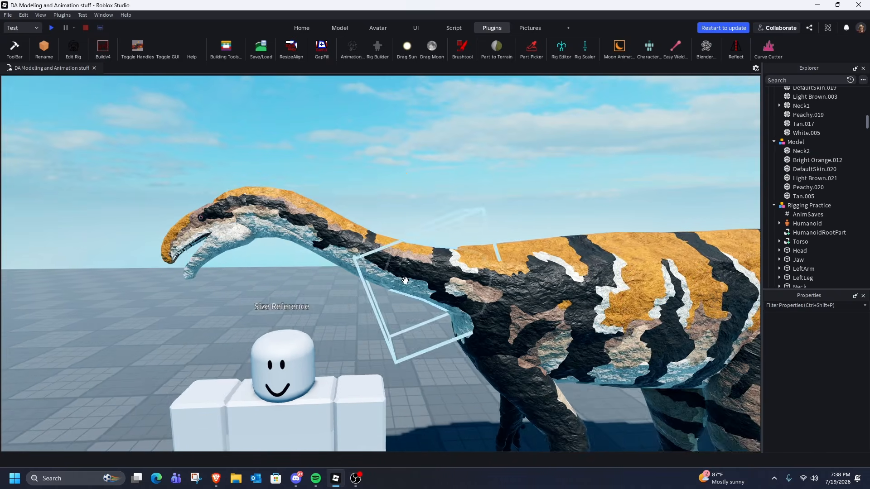
{"action": "key", "text": "q"}
{"action": "key", "text": "s"}
{"action": "key", "text": "d"}
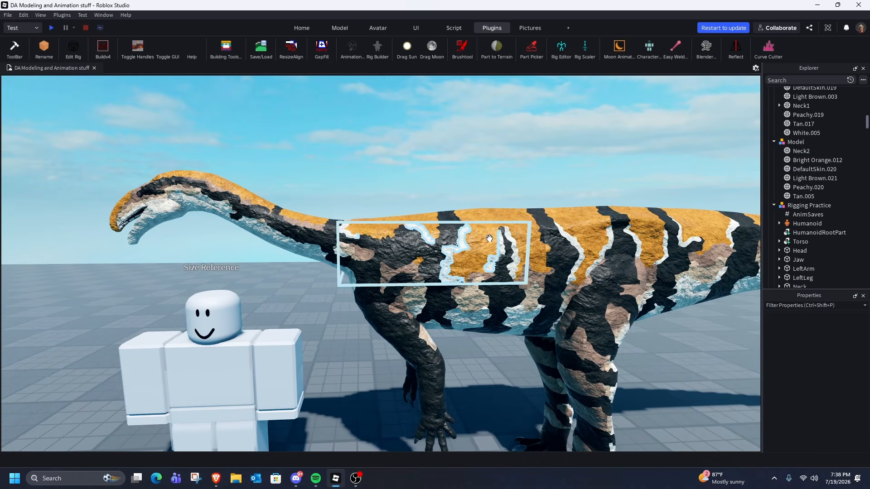
{"action": "left_click", "coordinate": [490, 230]}
{"action": "key", "text": "s"}
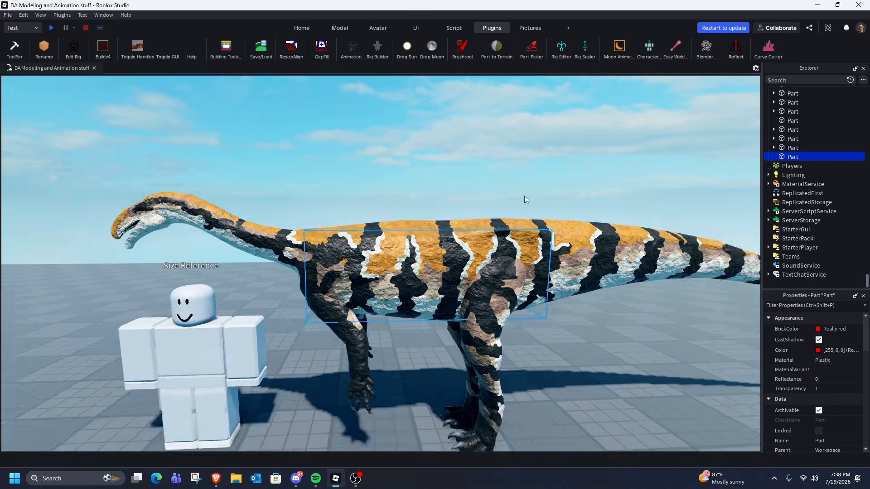
{"action": "left_click", "coordinate": [633, 178]}
{"action": "key", "text": "w"}
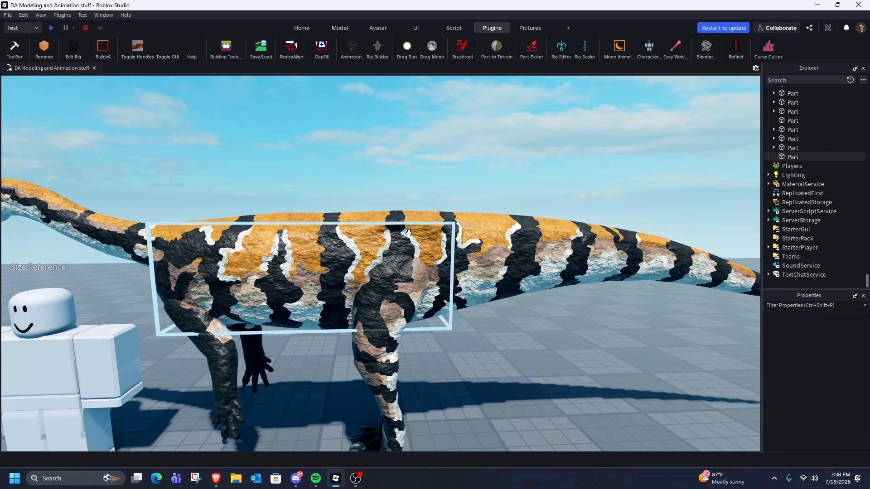
{"action": "left_click", "coordinate": [401, 224]}
{"action": "key", "text": "s"}
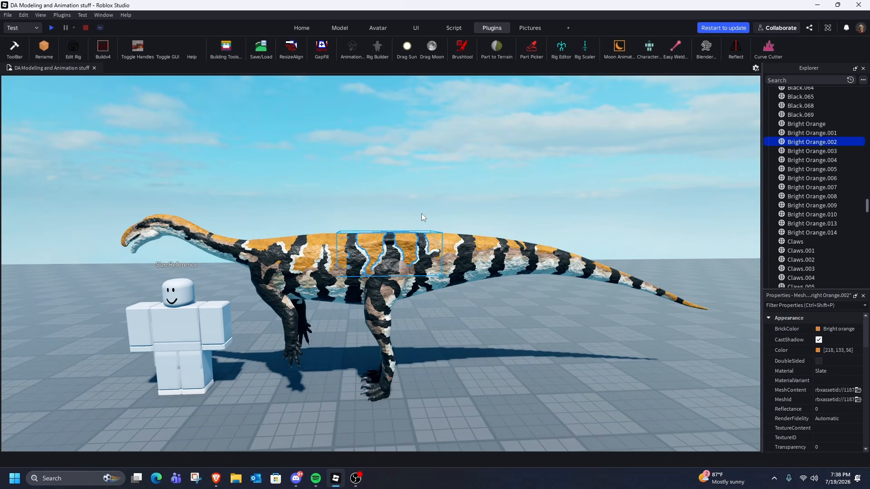
- Examine the striped dinosaur's hip and tail sections toward the tail tip, and follow the back forward to the neck
{"action": "left_click", "coordinate": [405, 236]}
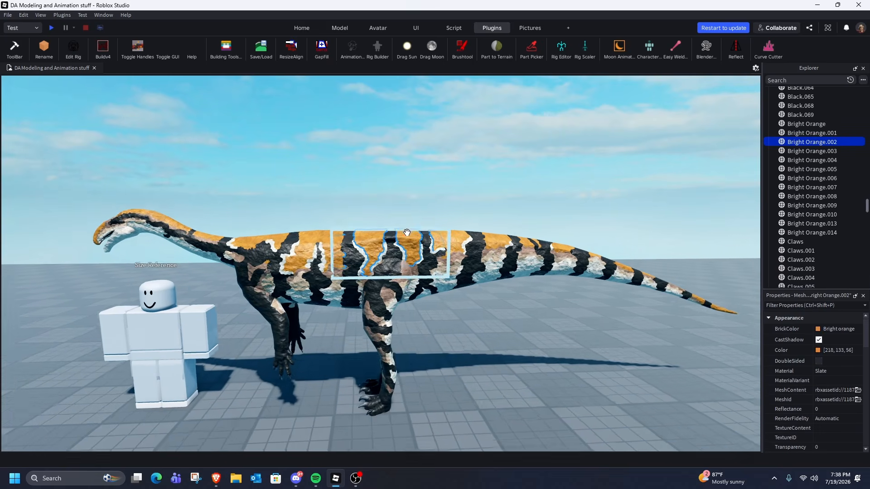
{"action": "key", "text": "w"}
{"action": "key", "text": "d"}
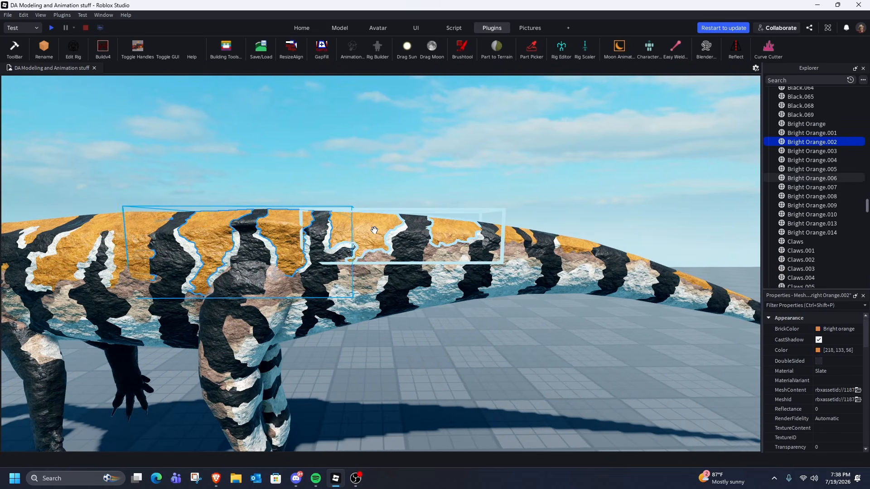
{"action": "left_click", "coordinate": [373, 229]}
{"action": "key", "text": "d"}
{"action": "key", "text": "d"}
{"action": "left_click", "coordinate": [419, 248], "text": "ctrl"}
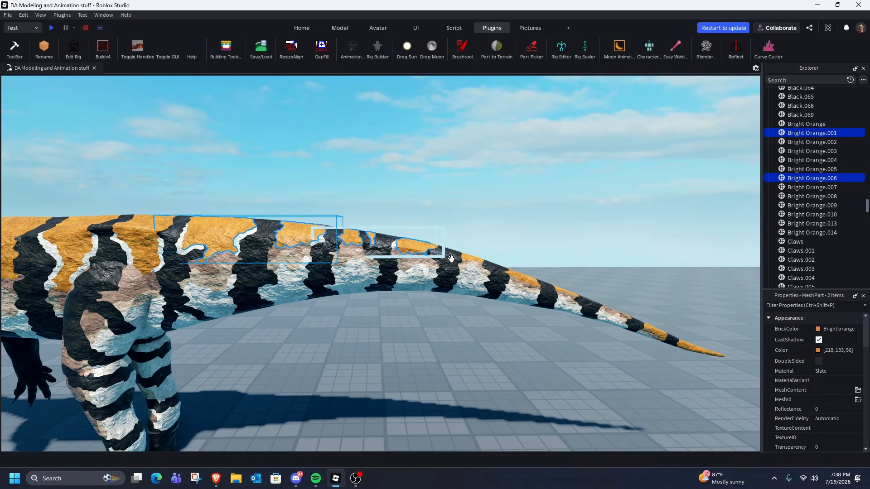
{"action": "left_click", "coordinate": [480, 263]}
{"action": "key", "text": "a"}
{"action": "left_click", "coordinate": [535, 169]}
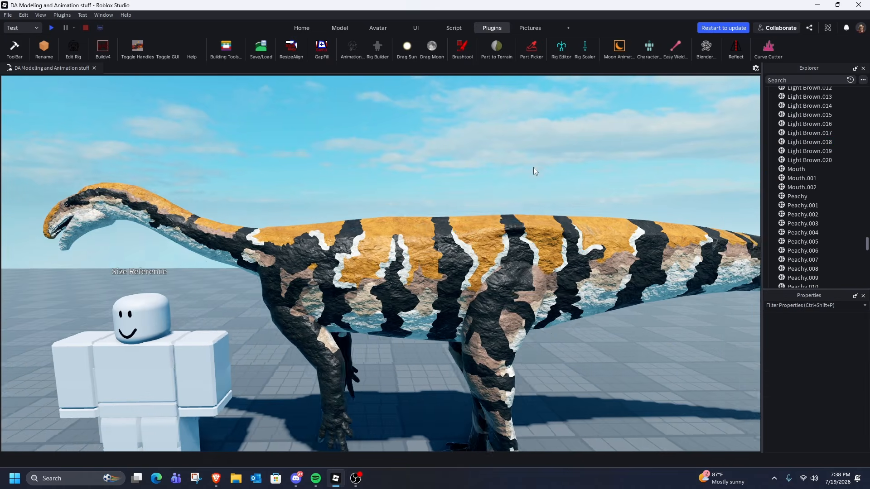
{"action": "left_click", "coordinate": [517, 218]}
{"action": "left_click", "coordinate": [385, 226], "text": "ctrl"}
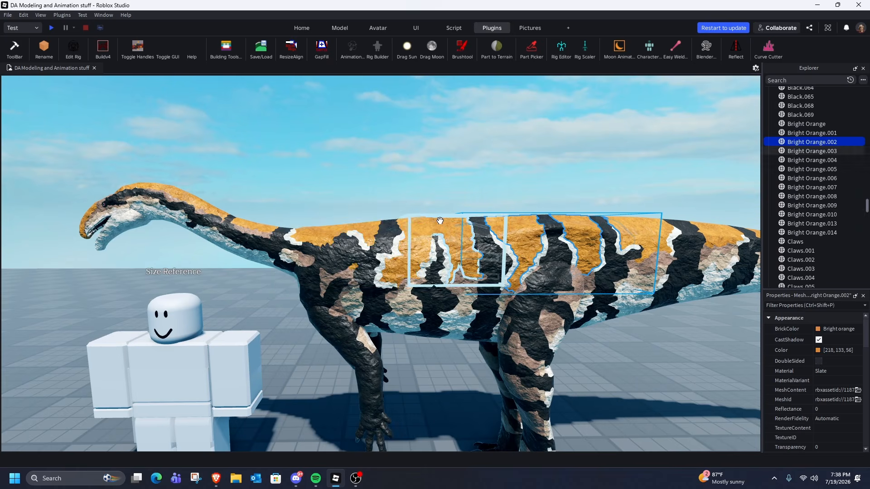
{"action": "key", "text": "a"}
{"action": "left_click", "coordinate": [367, 222]}
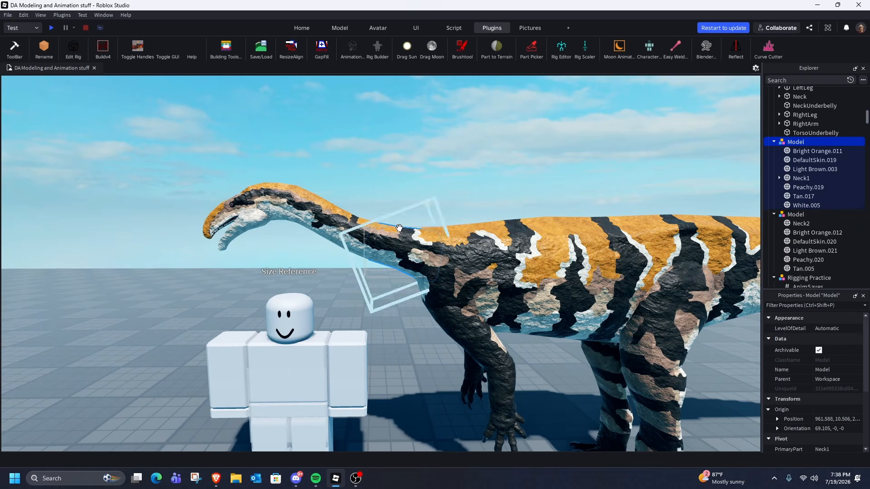
- Examine the striped dinosaur's head and lower jaw meshes
{"action": "left_click", "coordinate": [289, 195]}
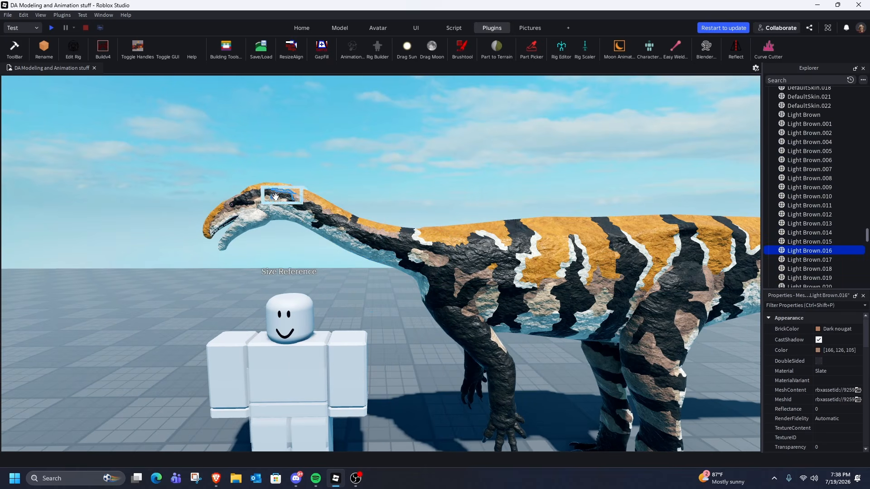
{"action": "key", "text": "a"}
{"action": "key", "text": "w"}
{"action": "key", "text": "w"}
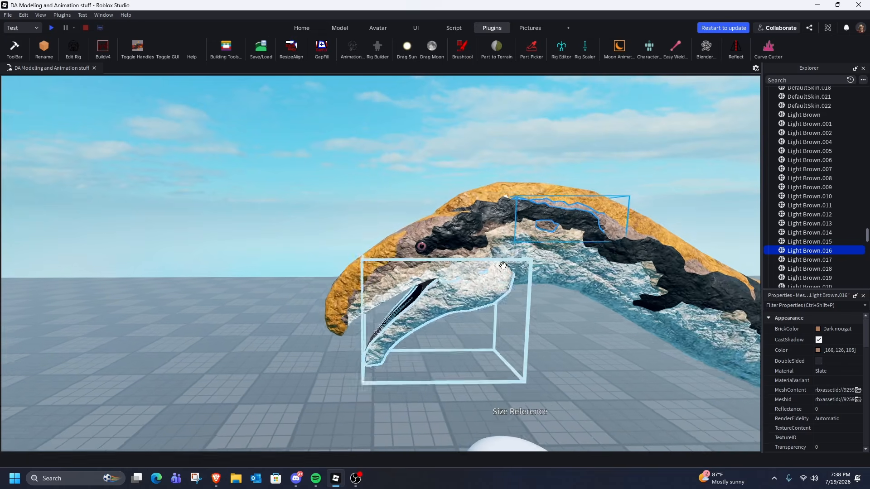
{"action": "left_click", "coordinate": [437, 166]}
{"action": "left_click", "coordinate": [456, 218]}
{"action": "key", "text": "s"}
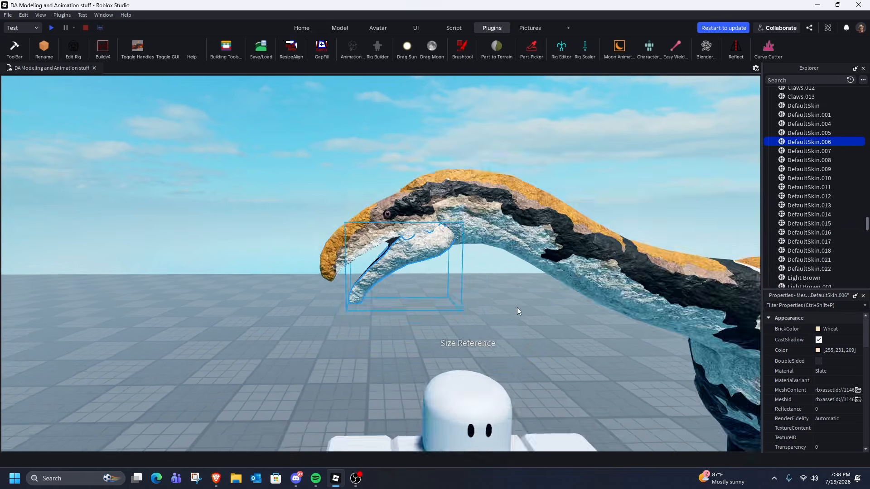
{"action": "key", "text": "d"}
{"action": "key", "text": "w"}
- Examine the striped dinosaur's upper arm, hand and finger meshes, and finish with a view of the whole body
{"action": "left_click", "coordinate": [430, 254]}
{"action": "scroll", "coordinate": [431, 244], "scroll_direction": "up", "scroll_amount": 5}
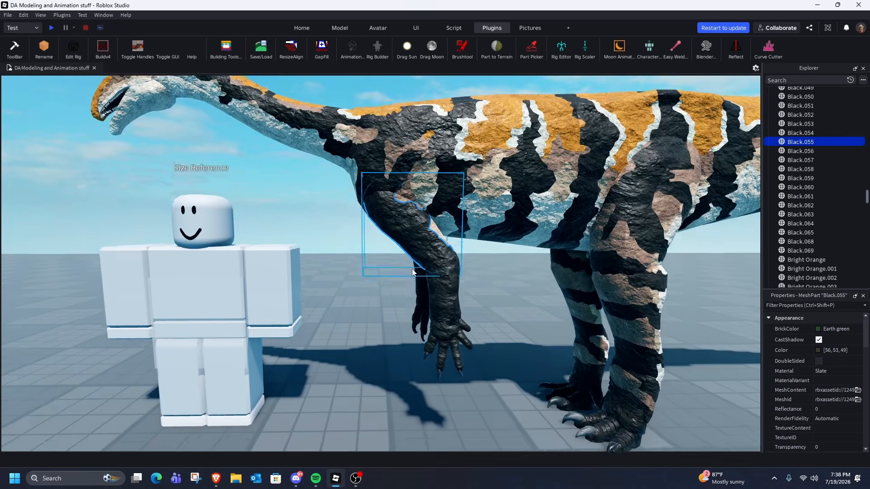
{"action": "key", "text": "q"}
{"action": "left_click", "coordinate": [442, 239]}
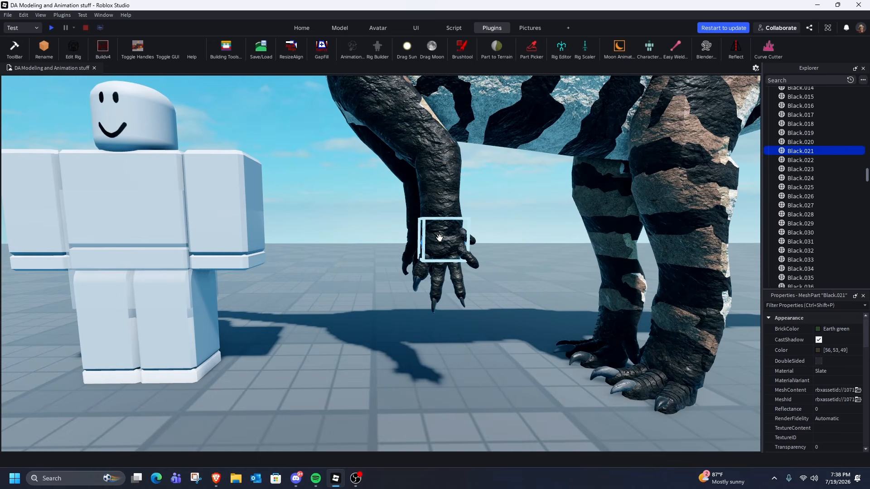
{"action": "key", "text": "q"}
{"action": "key", "text": "w"}
{"action": "key", "text": "d"}
{"action": "left_click", "coordinate": [378, 210]}
{"action": "left_click", "coordinate": [371, 229]}
{"action": "left_click", "coordinate": [380, 188]}
{"action": "left_click", "coordinate": [385, 216]}
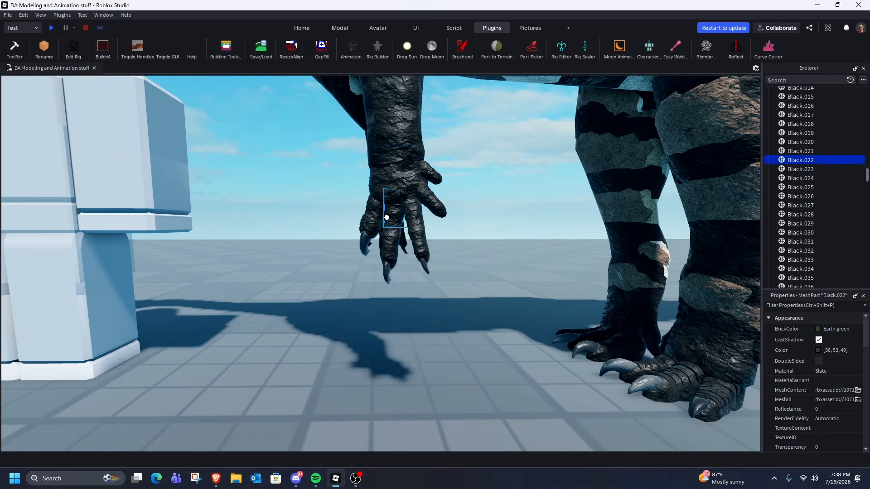
{"action": "left_click", "coordinate": [390, 243]}
{"action": "key", "text": "s"}
{"action": "key", "text": "s"}
{"action": "left_click", "coordinate": [404, 313]}
{"action": "right_click_drag", "start_coordinate": [404, 314], "coordinate": [432, 313]}
{"action": "key", "text": "s"}
{"action": "key", "text": "s"}
{"action": "key", "text": "a"}
{"action": "key", "text": "e"}
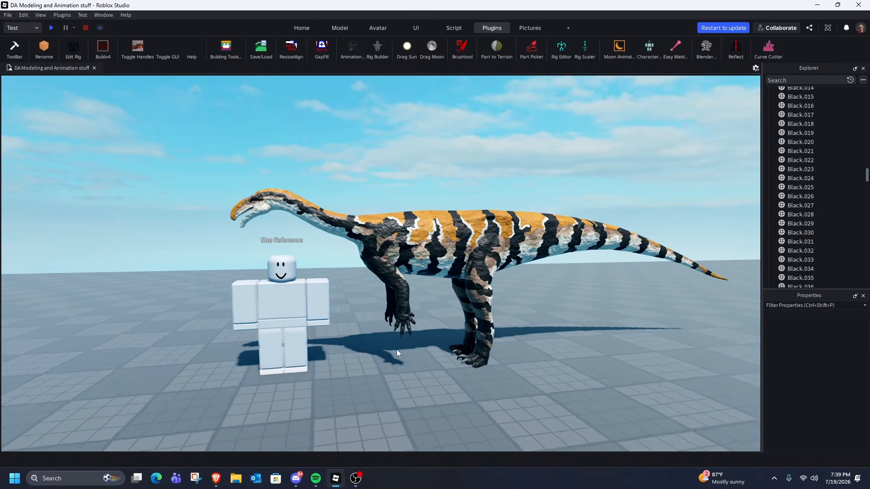
- Ungroup the two neck section models on the striped dinosaur and clear the selection
{"action": "key", "text": "w"}
{"action": "key", "text": "e"}
{"action": "key", "text": "w"}
{"action": "right_click_drag", "start_coordinate": [339, 279], "coordinate": [331, 283]}
{"action": "key", "text": "q"}
{"action": "left_click_drag", "start_coordinate": [333, 200], "coordinate": [386, 284]}
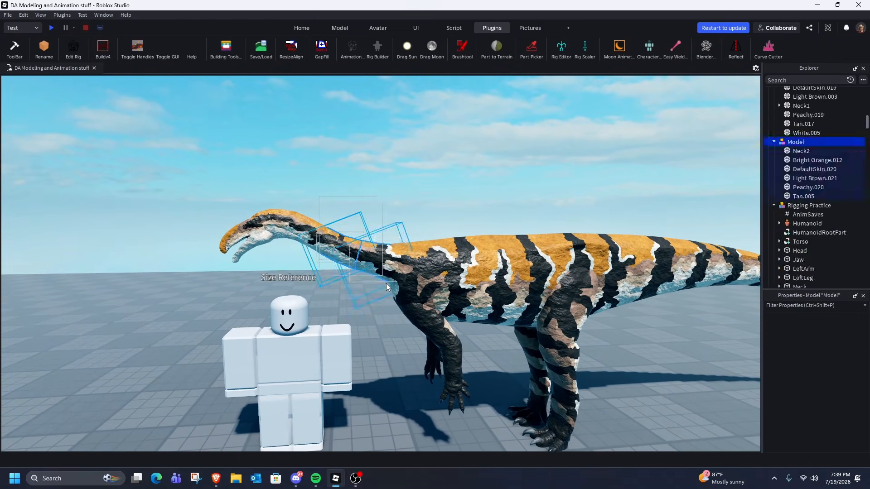
{"action": "key", "text": "ctrl+u"}
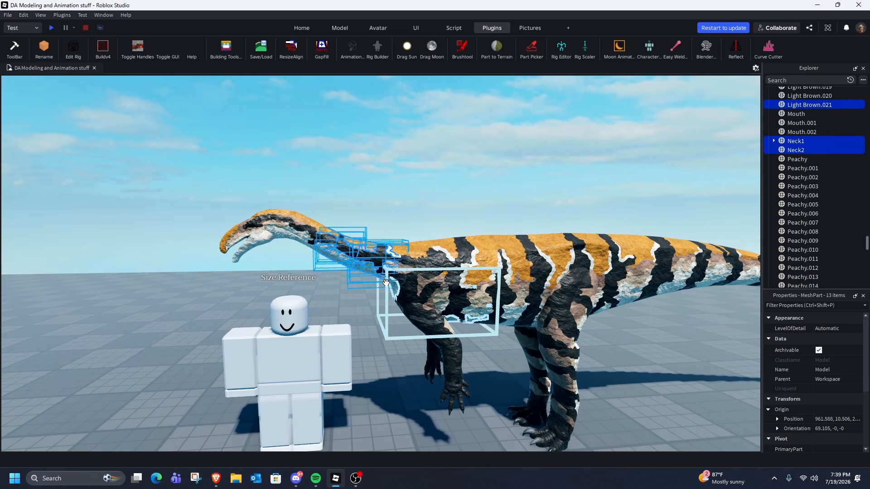
{"action": "left_click", "coordinate": [480, 133]}
- Load the nearer green block dinosaur in the Animation Editor and switch to rotating its parts
{"action": "key", "text": "s"}
{"action": "right_click_drag", "start_coordinate": [434, 234], "coordinate": [443, 234]}
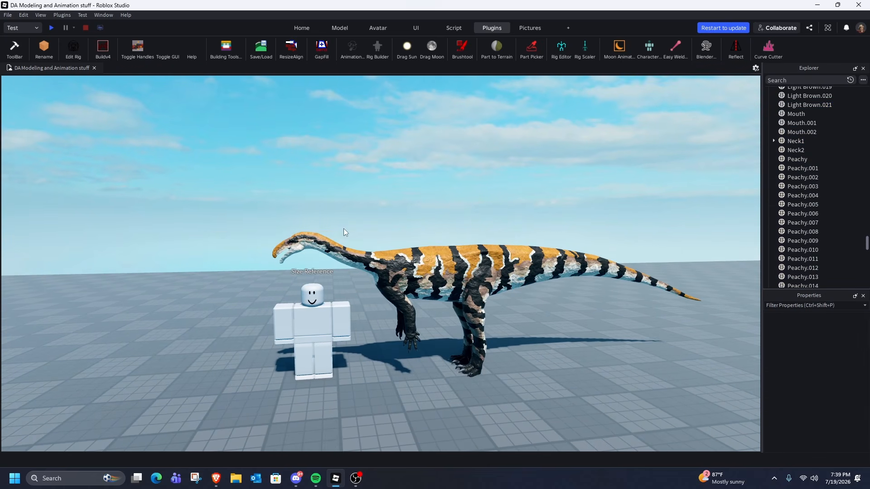
{"action": "left_click_drag", "start_coordinate": [253, 209], "coordinate": [354, 213]}
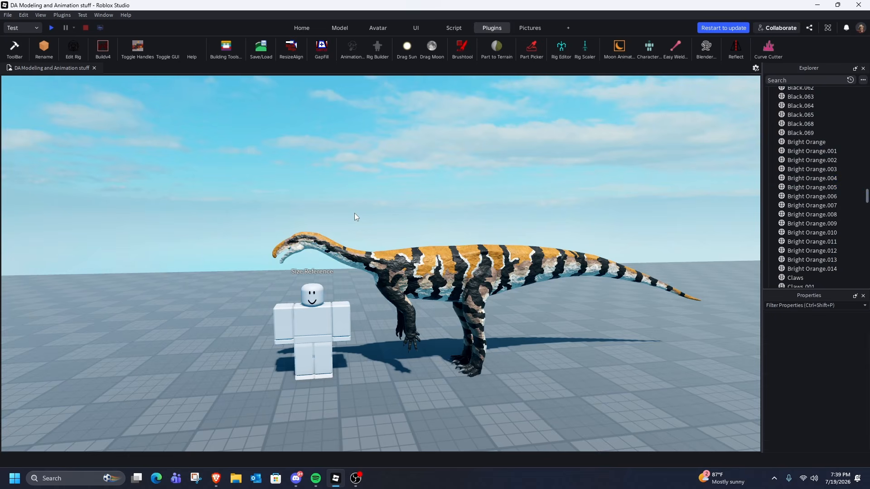
{"action": "key", "text": "s"}
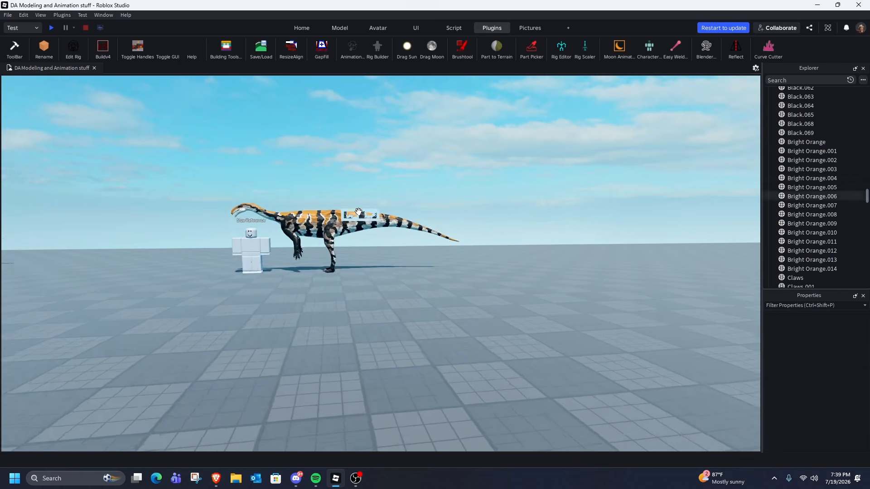
{"action": "key", "text": "s"}
{"action": "key", "text": "d"}
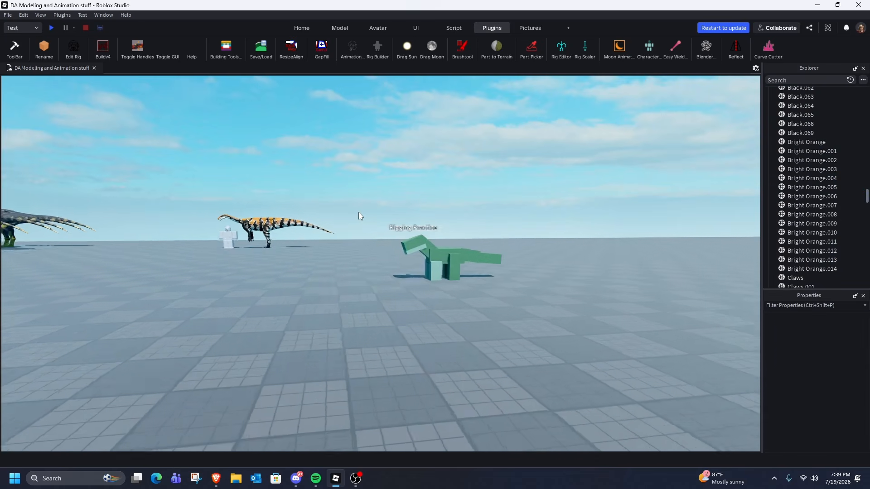
{"action": "key", "text": "s"}
{"action": "key", "text": "d"}
{"action": "right_click_drag", "start_coordinate": [358, 213], "coordinate": [380, 216]}
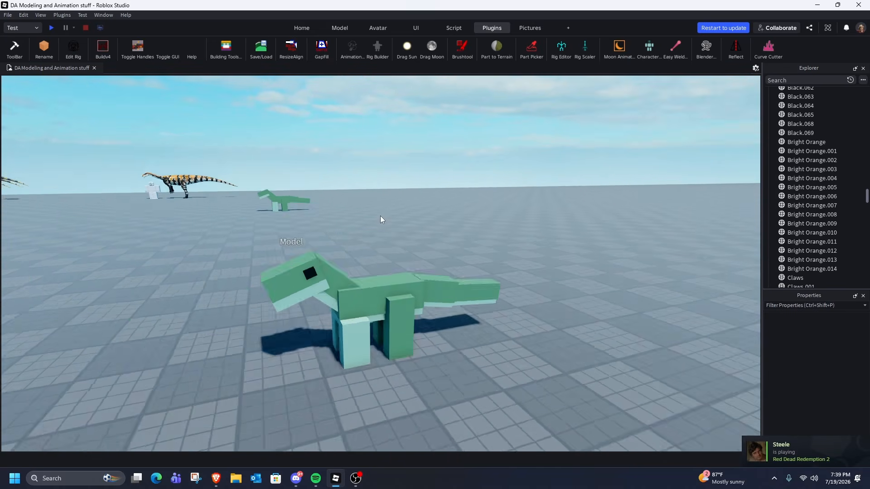
{"action": "key", "text": "w"}
{"action": "key", "text": "q"}
{"action": "left_click", "coordinate": [373, 29]}
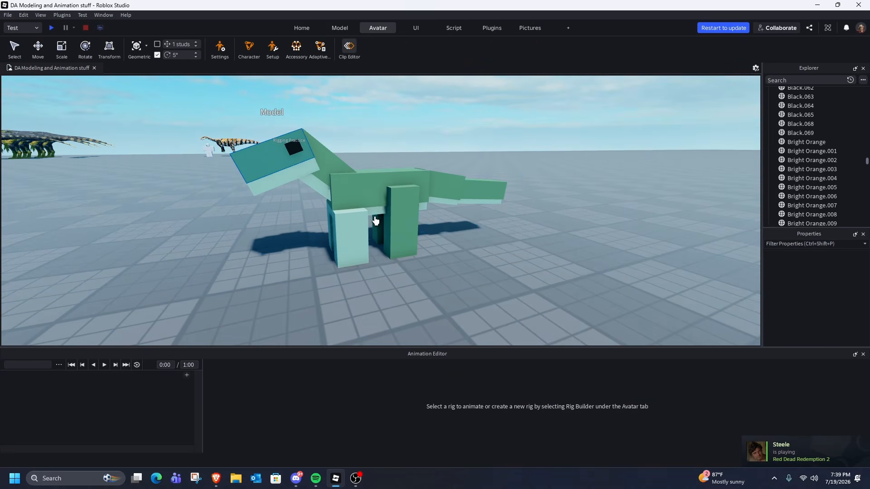
{"action": "left_click", "coordinate": [376, 219]}
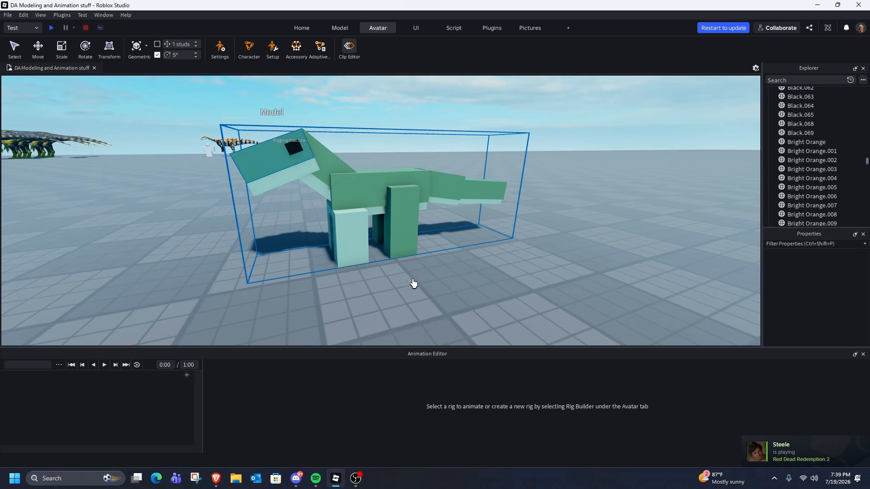
{"action": "left_click", "coordinate": [368, 241]}
{"action": "right_click_drag", "start_coordinate": [361, 232], "coordinate": [355, 229]}
{"action": "left_click", "coordinate": [355, 230]}
{"action": "key", "text": "r"}
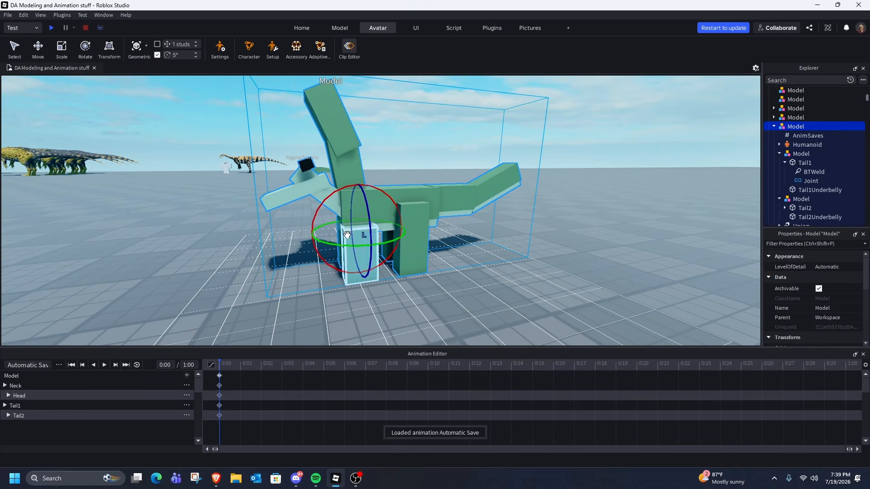
- Rotate the nearer green block dinosaur's front limb in the Animation Editor, exit the editor and clear the selection
{"action": "left_click_drag", "start_coordinate": [347, 235], "coordinate": [315, 202]}
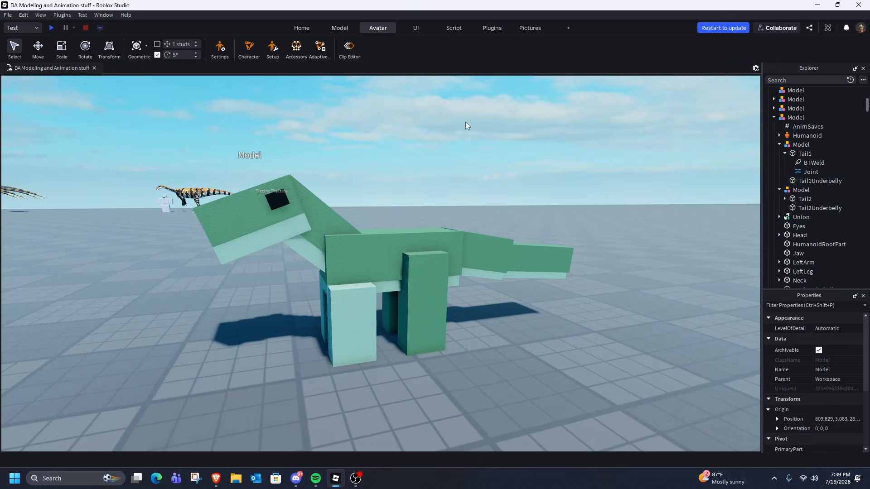
{"action": "key", "text": "a"}
{"action": "left_click", "coordinate": [417, 135]}
- Examine the two green block dinosaurs and the striped dinosaur standing beside the size reference character
{"action": "right_click_drag", "start_coordinate": [417, 135], "coordinate": [417, 142]}
{"action": "key", "text": "e"}
{"action": "key", "text": "s"}
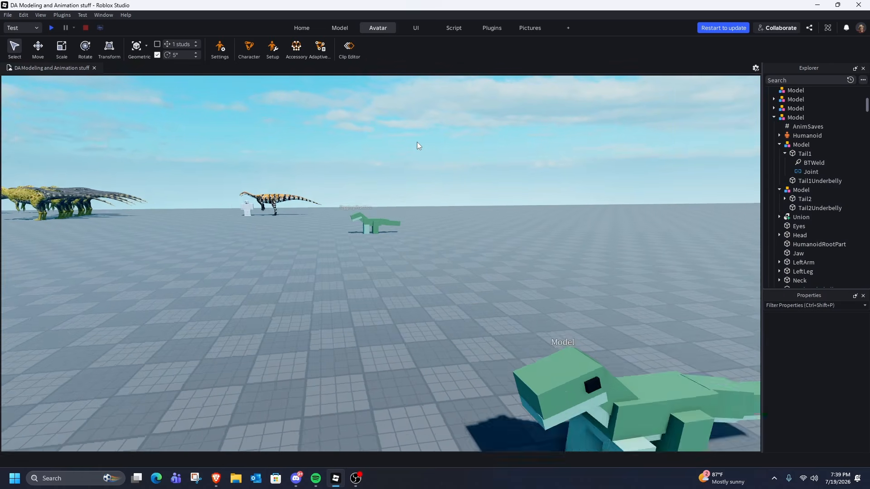
{"action": "key", "text": "s"}
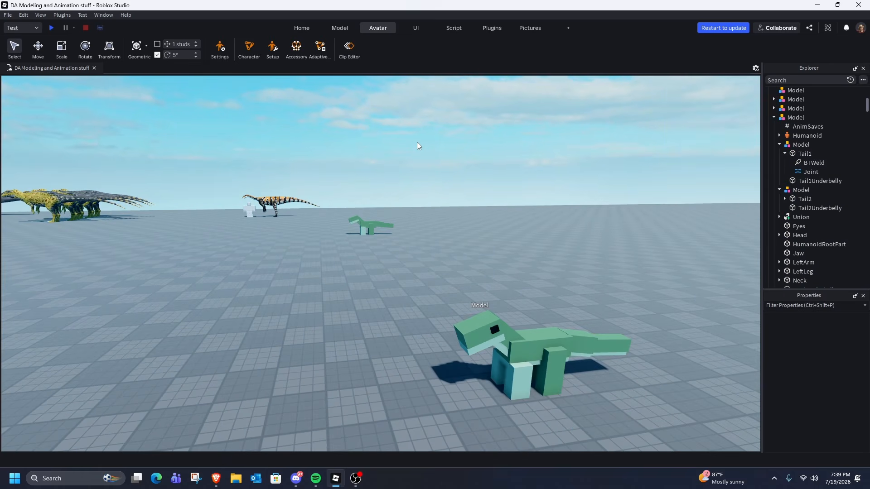
{"action": "key", "text": "a"}
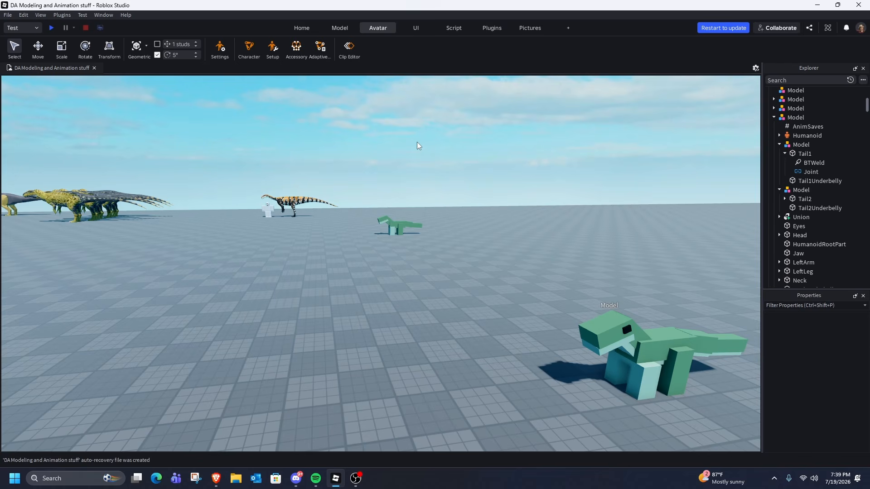
{"action": "key", "text": "w"}
{"action": "key", "text": "w"}
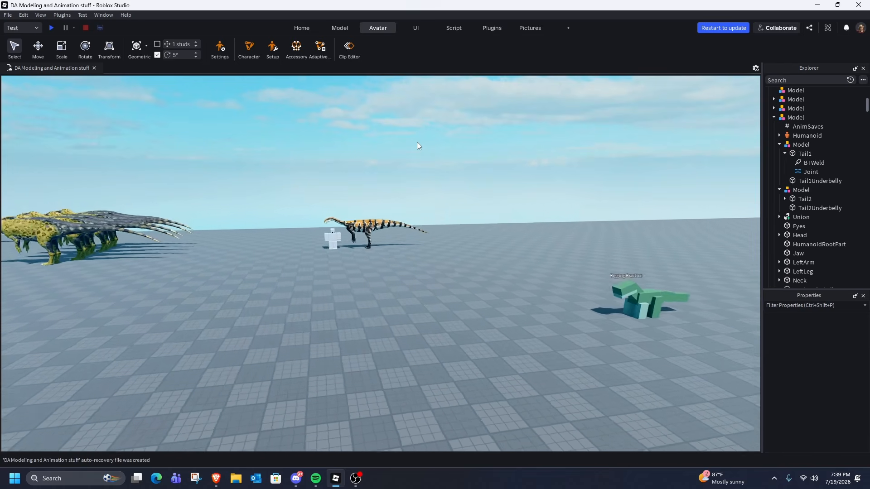
{"action": "key", "text": "w"}
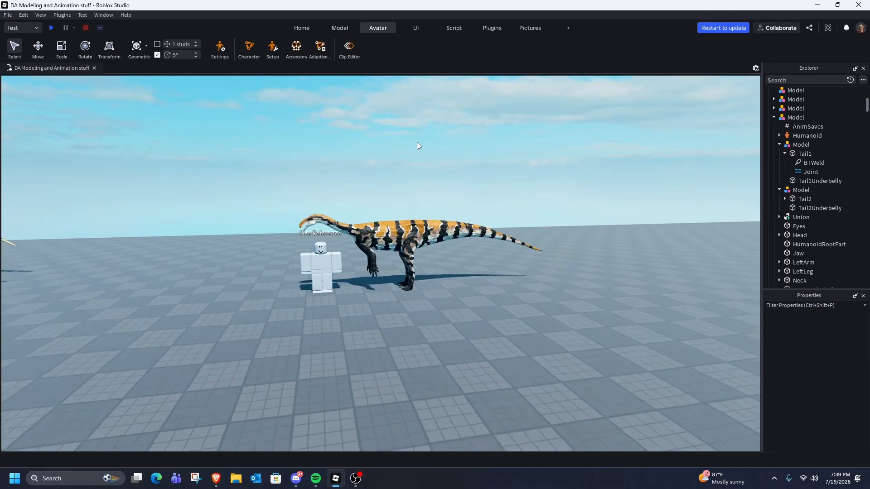
- Move the Sharktooth Chilantaisaurus model away from its group onto open ground and clear the selection
{"action": "mouse_move", "coordinate": [384, 254]}
{"action": "right_mouse_down"}
{"action": "mouse_move", "coordinate": [272, 234]}
{"action": "mouse_move", "coordinate": [460, 234]}
{"action": "mouse_move", "coordinate": [395, 261]}
{"action": "right_mouse_up"}
{"action": "left_click", "coordinate": [394, 260]}
{"action": "key", "text": "w"}
{"action": "left_click_drag", "start_coordinate": [395, 261], "coordinate": [394, 261]}
{"action": "right_click_drag", "start_coordinate": [395, 261], "coordinate": [395, 261]}
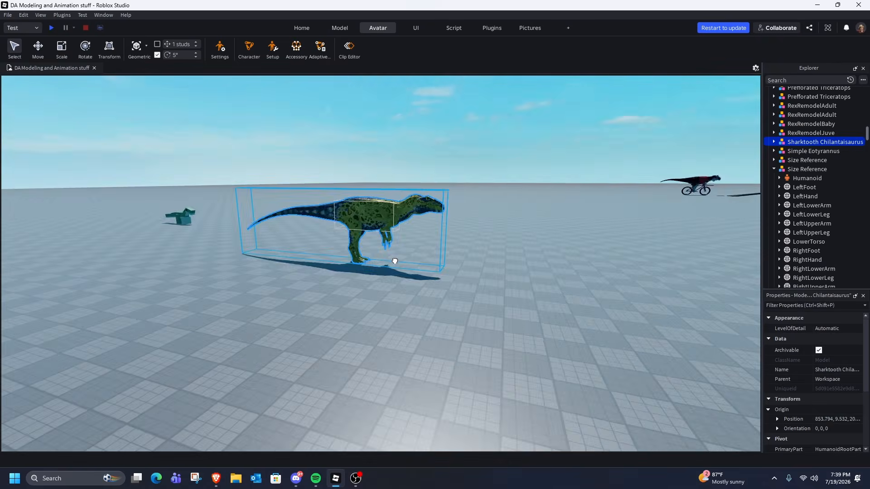
{"action": "left_click_drag", "start_coordinate": [395, 261], "coordinate": [394, 261]}
{"action": "right_click_drag", "start_coordinate": [395, 261], "coordinate": [394, 261]}
{"action": "left_click_drag", "start_coordinate": [395, 261], "coordinate": [395, 261]}
{"action": "right_click_drag", "start_coordinate": [395, 261], "coordinate": [395, 261]}
{"action": "key", "text": "f"}
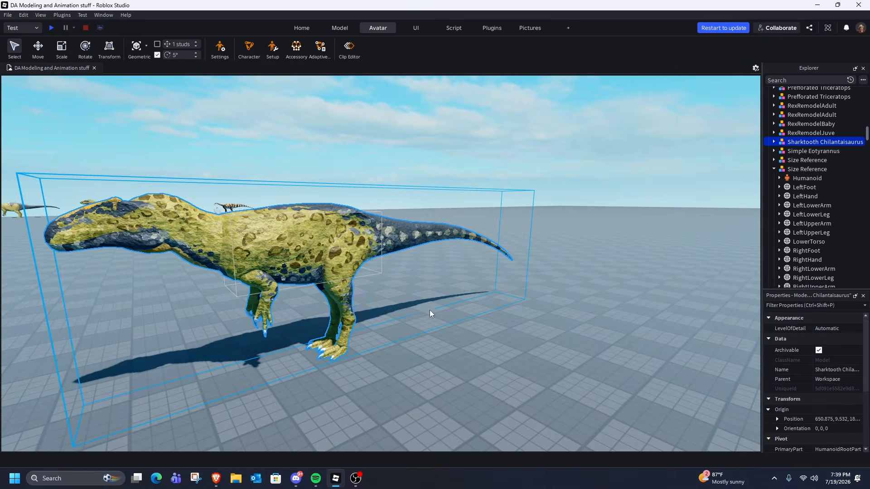
{"action": "left_click", "coordinate": [429, 310]}
{"action": "key", "text": "a"}
{"action": "right_click_drag", "start_coordinate": [526, 310], "coordinate": [527, 310]}
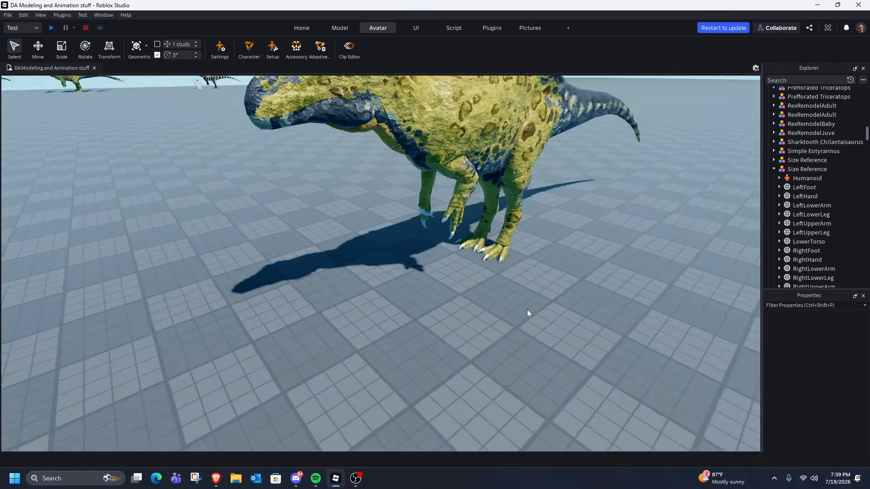
- Place the Sharktooth Chilantaisaurus at the end of the row of matching dinosaurs, undo and redo the change, and clear the selection
{"action": "left_click_drag", "start_coordinate": [486, 256], "coordinate": [453, 245]}
{"action": "right_click_drag", "start_coordinate": [452, 246], "coordinate": [453, 245]}
{"action": "left_click_drag", "start_coordinate": [453, 246], "coordinate": [396, 246]}
{"action": "right_click_drag", "start_coordinate": [395, 247], "coordinate": [396, 246]}
{"action": "left_click_drag", "start_coordinate": [396, 246], "coordinate": [397, 273]}
{"action": "key", "text": "s"}
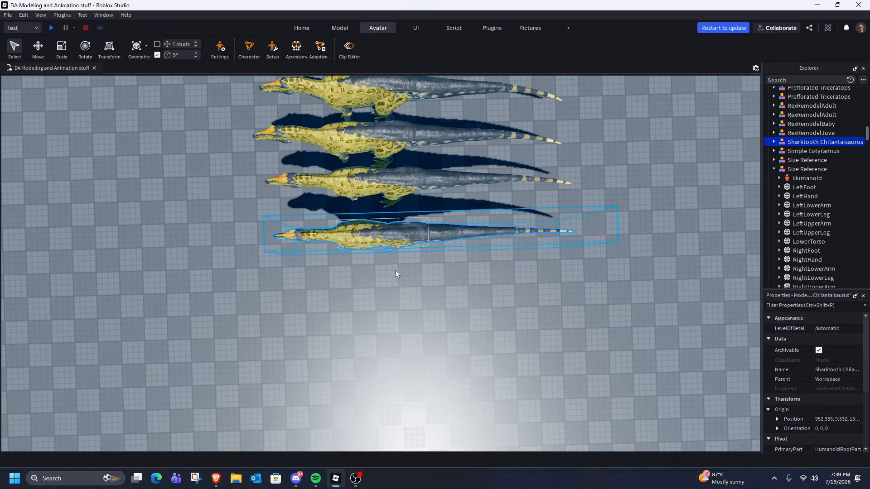
{"action": "key", "text": "ctrl+z"}
{"action": "key", "text": "ctrl+y"}
{"action": "left_click", "coordinate": [461, 301]}
{"action": "right_click_drag", "start_coordinate": [444, 297], "coordinate": [442, 298]}
{"action": "key", "text": "w"}
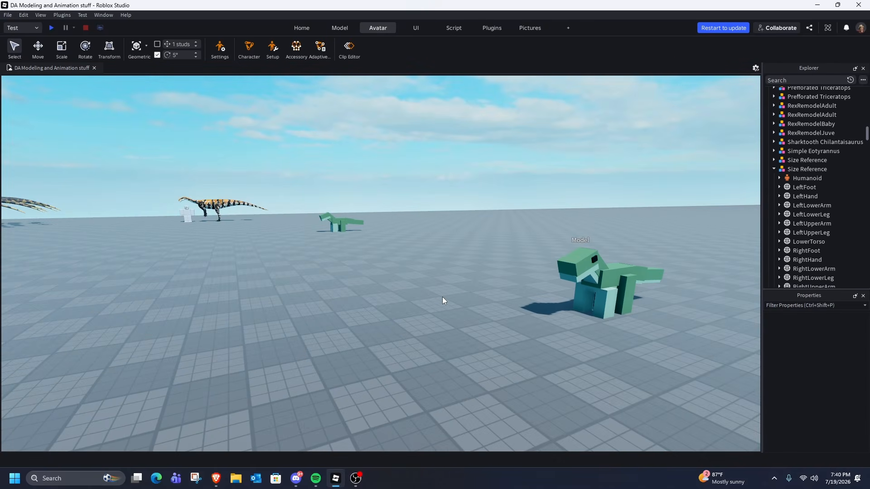